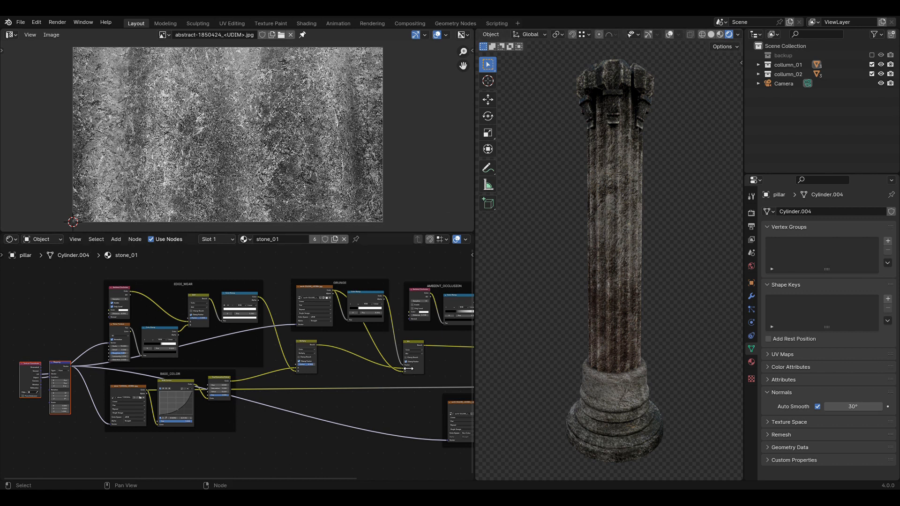
# Examine the complete stone_01 node tree and the textured pillar from slightly different angles
pyautogui.scroll(-2, 306, 323)
pyautogui.moveTo(429, 279); pyautogui.dragTo(365, 292, button='middle')
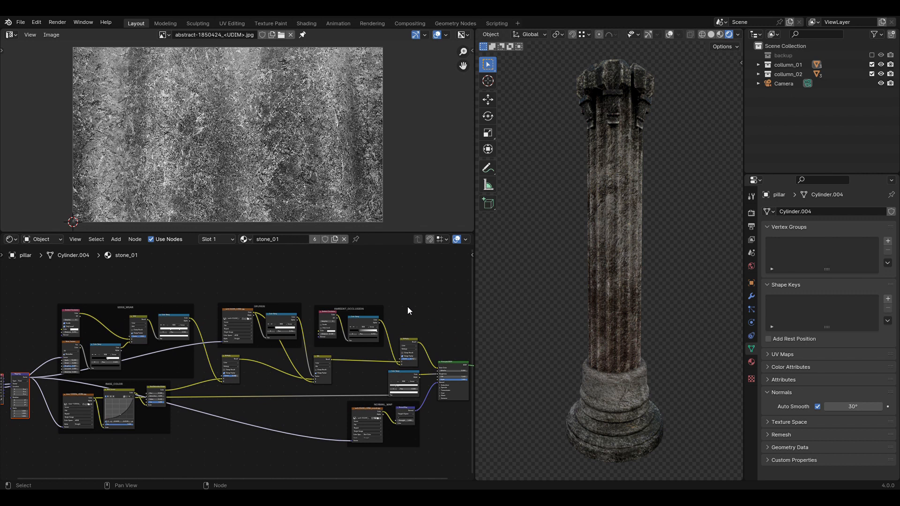
pyautogui.moveTo(396, 238); pyautogui.dragTo(396, 248)
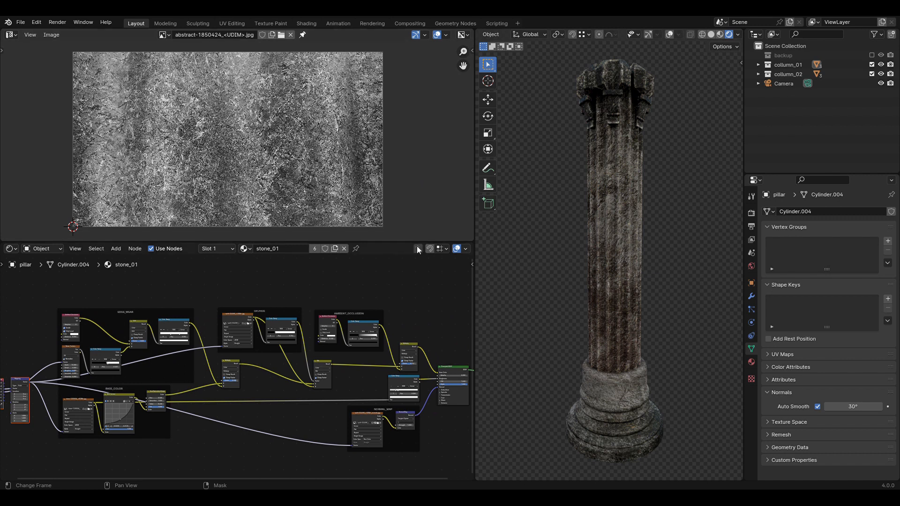
pyautogui.scroll(-3, 409, 305)
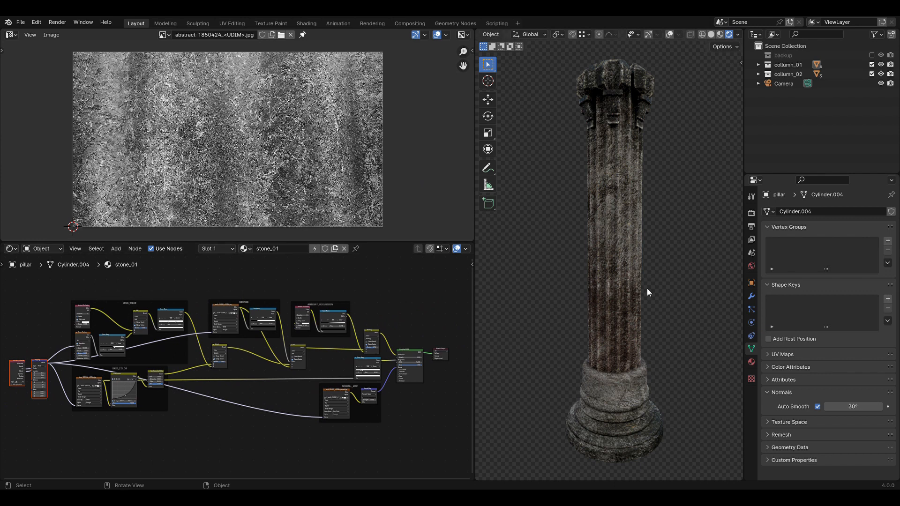
pyautogui.moveTo(664, 270); pyautogui.dragTo(661, 268, button='middle')
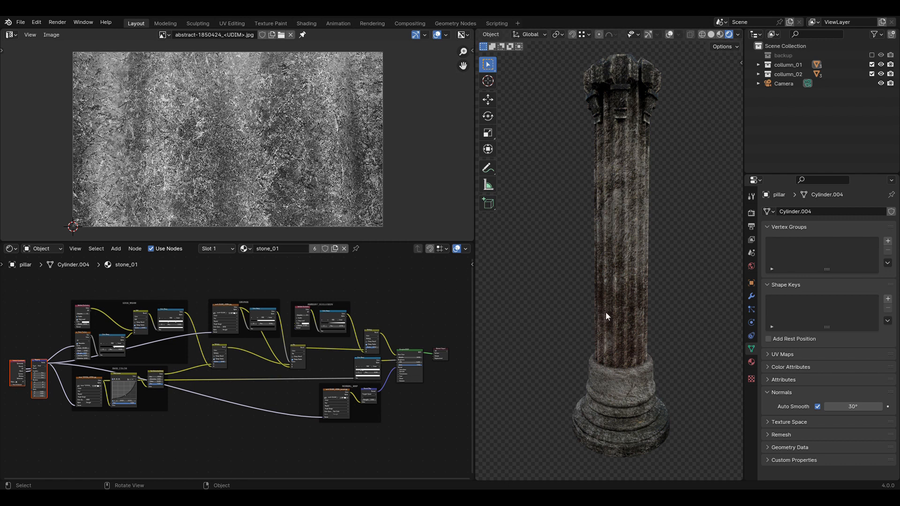
pyautogui.moveTo(650, 186); pyautogui.dragTo(622, 236, button='middle')
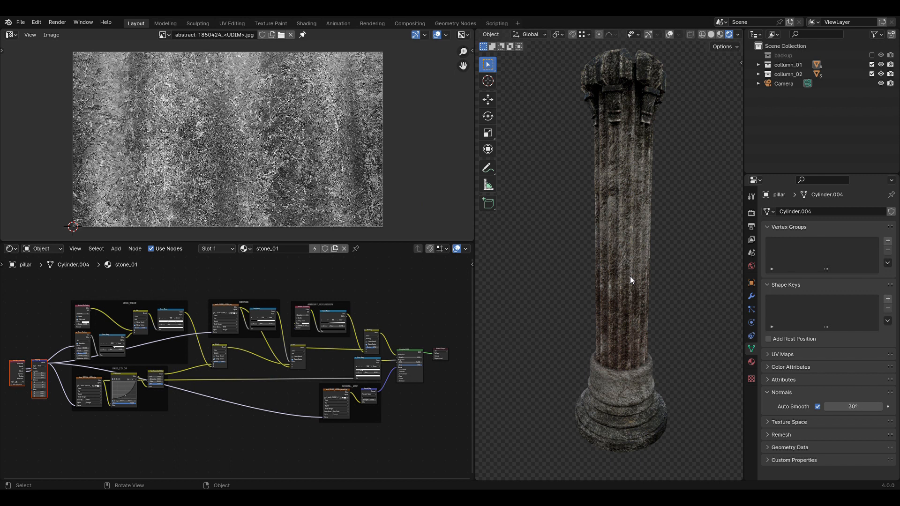
pyautogui.moveTo(416, 309); pyautogui.dragTo(466, 307, button='middle')
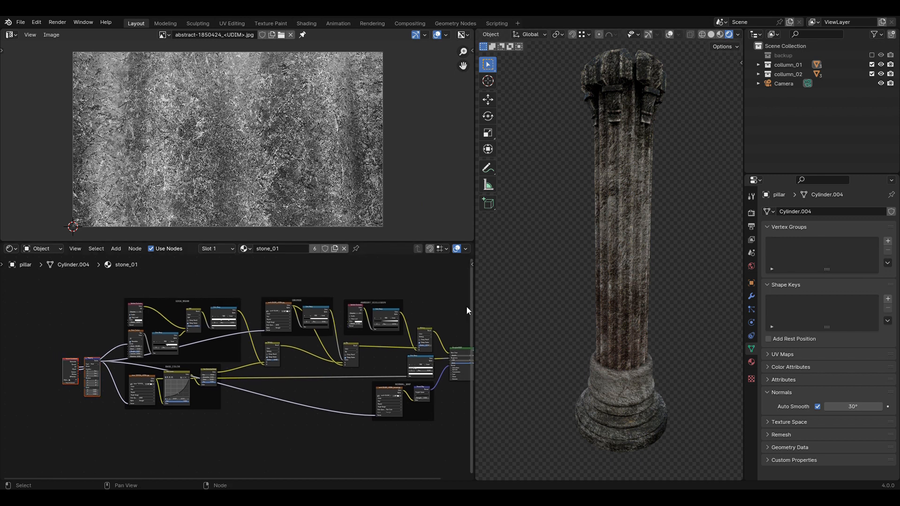
pyautogui.moveTo(406, 330); pyautogui.dragTo(377, 317, button='middle')
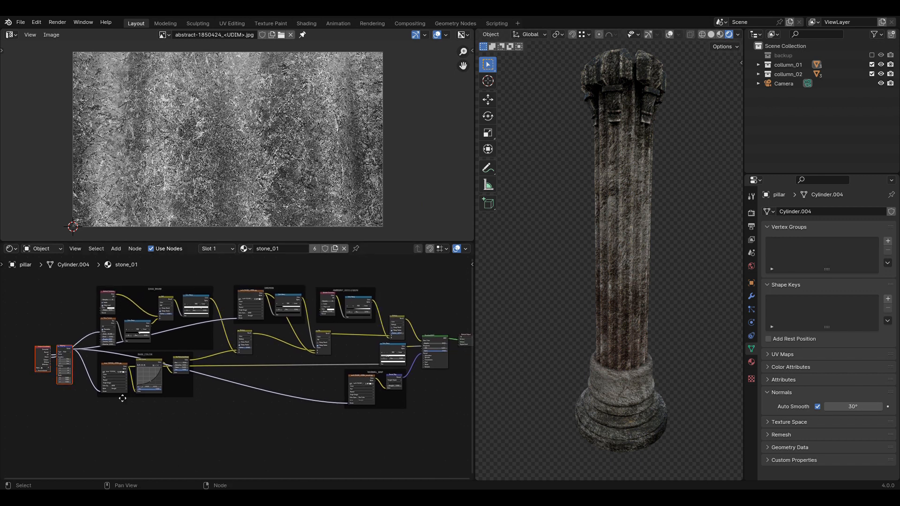
pyautogui.scroll(1, 406, 339)
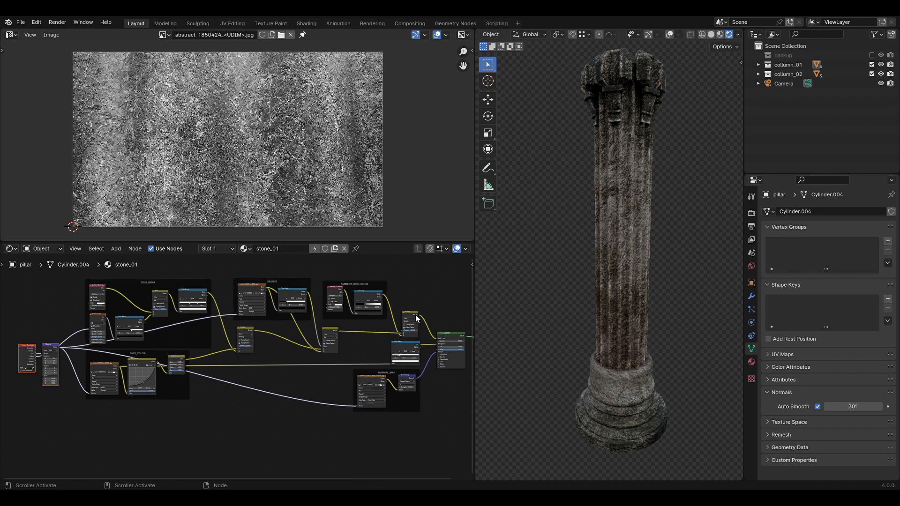
# Nudge the NORMAL_MAP, AMBIENT_OCCLUSION and GRUNGE frames slightly within the stone_01 node tree
pyautogui.moveTo(393, 377); pyautogui.dragTo(393, 386)
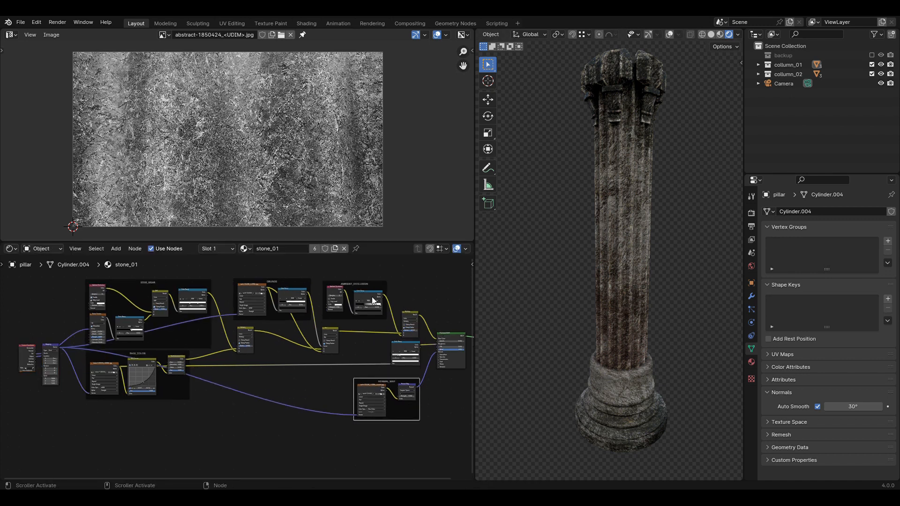
pyautogui.click(369, 282)
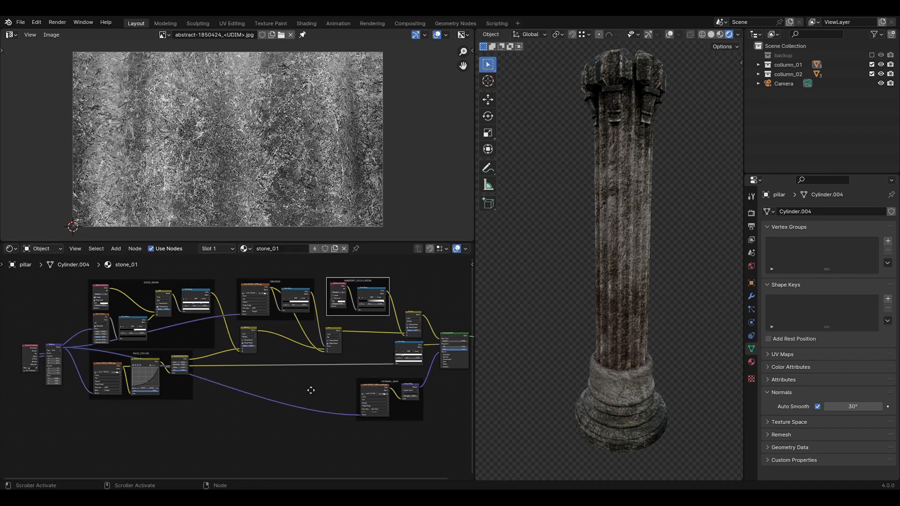
pyautogui.moveTo(312, 389); pyautogui.dragTo(278, 390, button='middle')
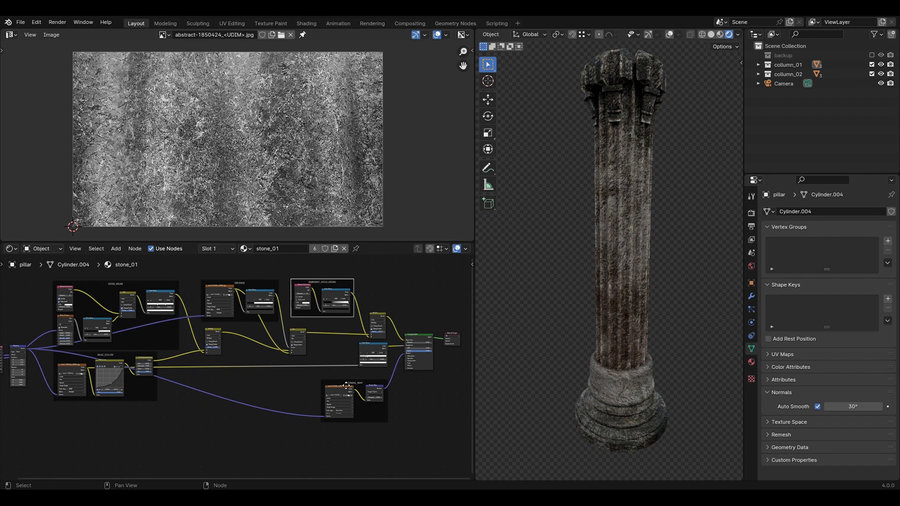
pyautogui.moveTo(358, 390); pyautogui.dragTo(355, 386)
pyautogui.moveTo(328, 285); pyautogui.dragTo(328, 284)
pyautogui.moveTo(255, 285); pyautogui.dragTo(254, 284)
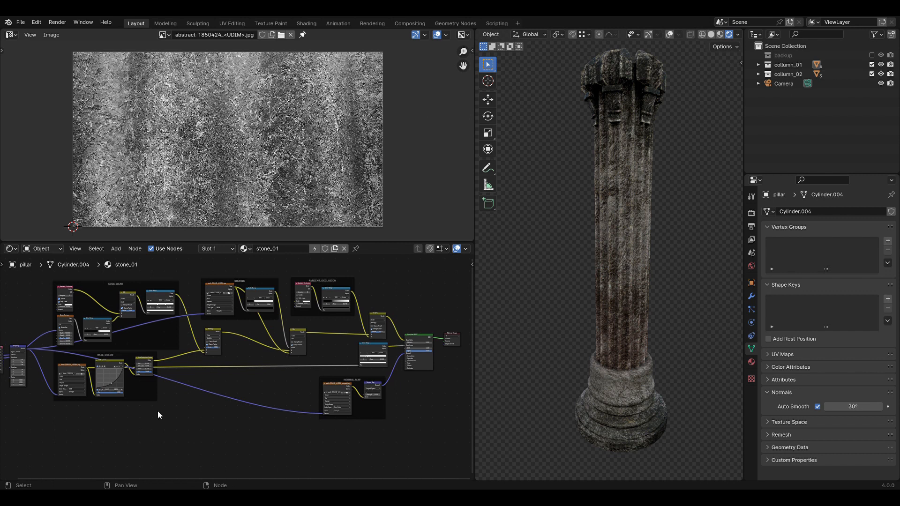
# Move the Material Output node slightly farther away from the Principled BSDF node
pyautogui.moveTo(157, 410); pyautogui.dragTo(248, 415, button='middle')
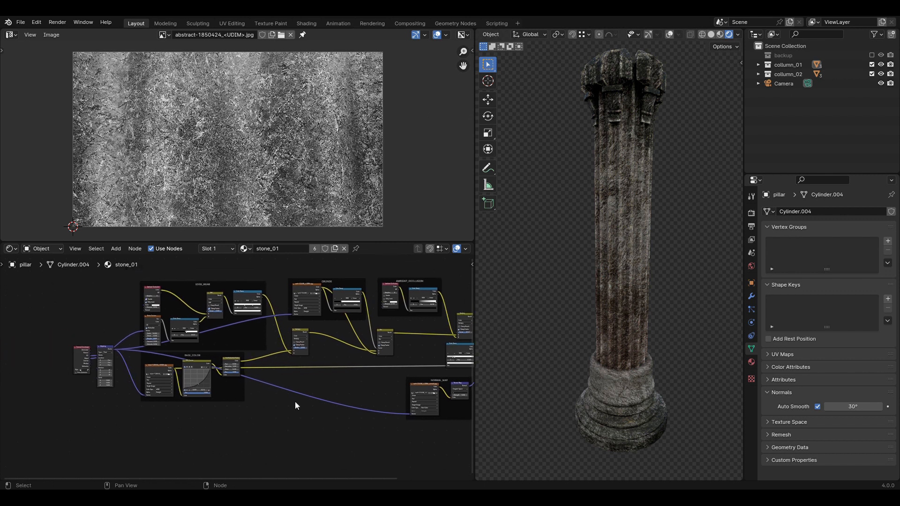
pyautogui.moveTo(352, 397)
pyautogui.mouseDown(button='middle')
pyautogui.moveTo(322, 403)
pyautogui.moveTo(357, 409)
pyautogui.moveTo(207, 417)
pyautogui.moveTo(365, 404)
pyautogui.mouseUp(button='middle')
pyautogui.scroll(1, 328, 401)
pyautogui.scroll(3, 365, 404)
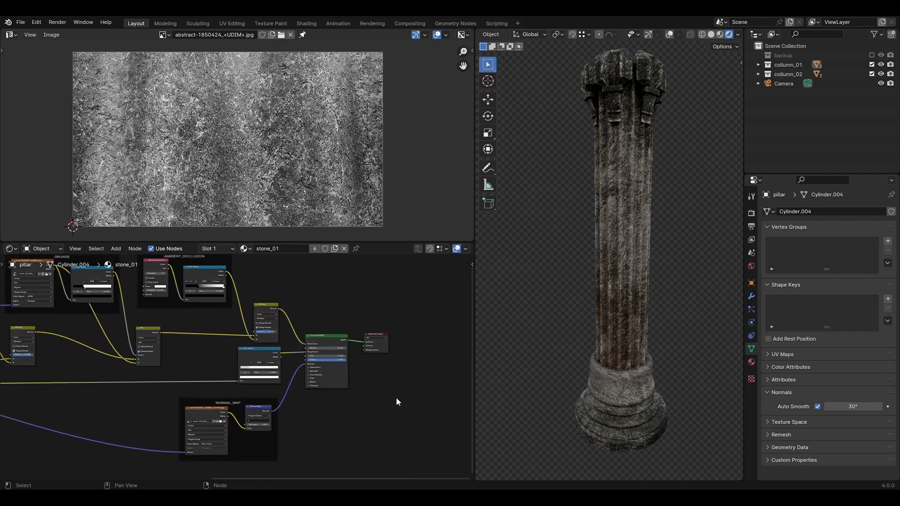
pyautogui.moveTo(415, 421); pyautogui.dragTo(360, 419, button='middle')
pyautogui.scroll(1, 395, 422)
pyautogui.scroll(1, 381, 408)
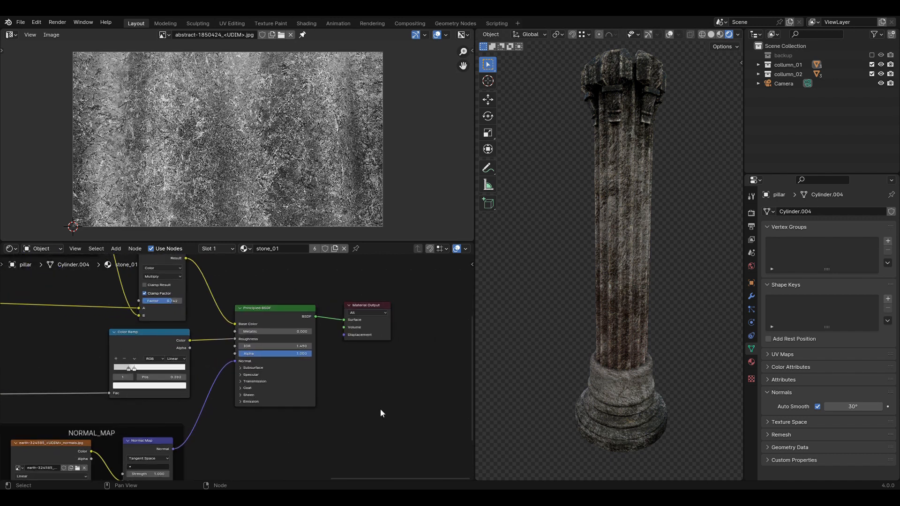
pyautogui.moveTo(386, 308); pyautogui.dragTo(402, 312)
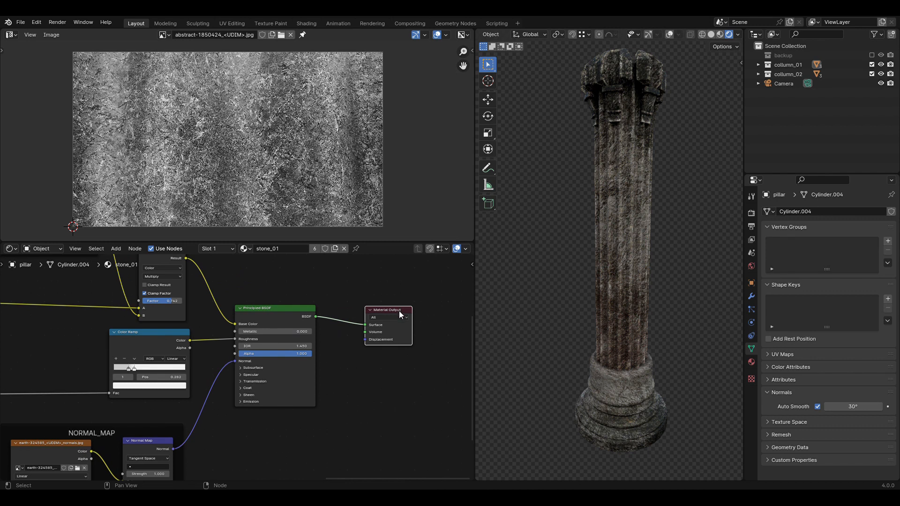
# Nudge the Material Output node sideways again and move the Principled BSDF node up and closer to it
pyautogui.scroll(-4, 187, 323)
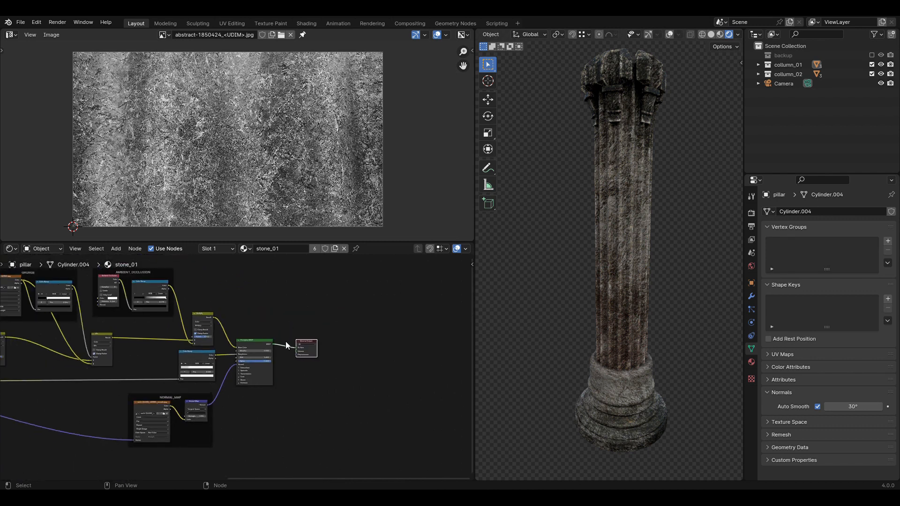
pyautogui.moveTo(54, 336); pyautogui.dragTo(186, 384, button='middle')
pyautogui.moveTo(355, 309); pyautogui.dragTo(185, 313, button='middle')
pyautogui.scroll(13, 240, 336)
pyautogui.moveTo(237, 305)
pyautogui.mouseDown()
pyautogui.moveTo(255, 300)
pyautogui.moveTo(246, 305)
pyautogui.mouseUp()
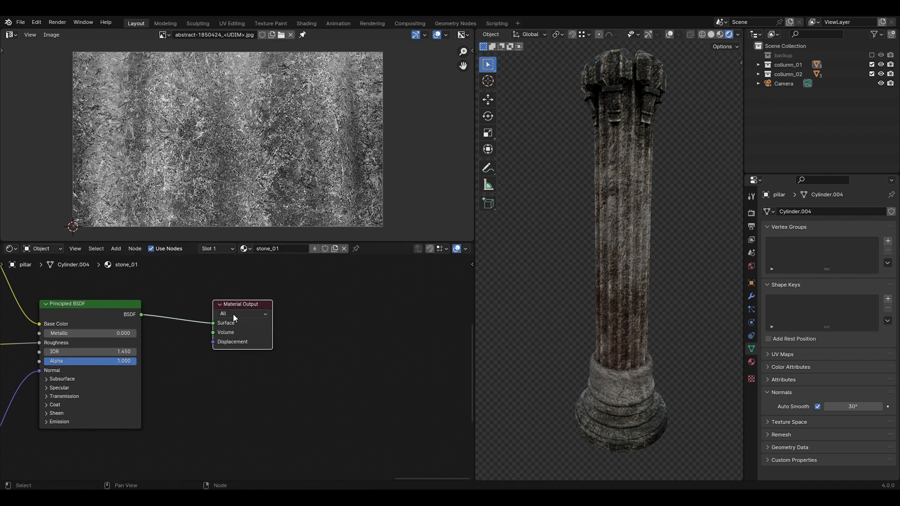
pyautogui.moveTo(217, 381); pyautogui.dragTo(351, 403, button='middle')
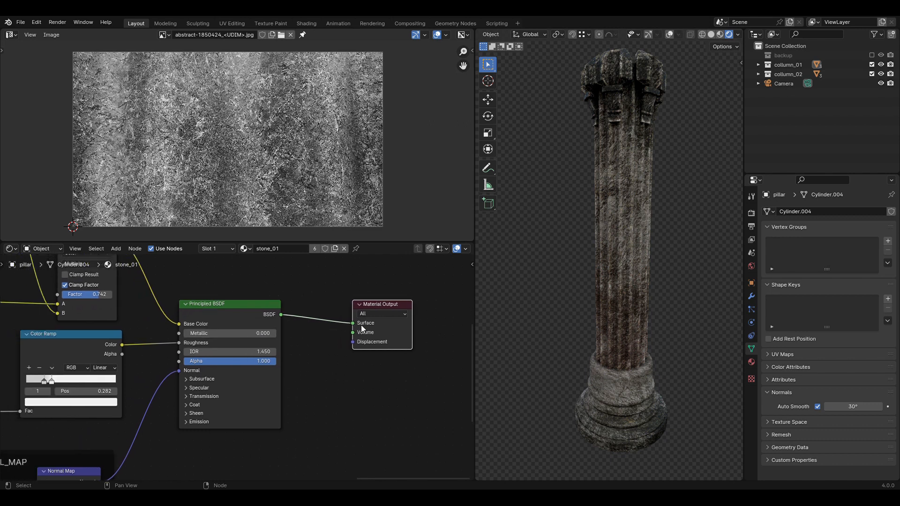
pyautogui.moveTo(326, 367); pyautogui.dragTo(391, 367, button='middle')
pyautogui.moveTo(294, 315); pyautogui.dragTo(327, 301)
pyautogui.moveTo(308, 289); pyautogui.dragTo(344, 278, button='middle')
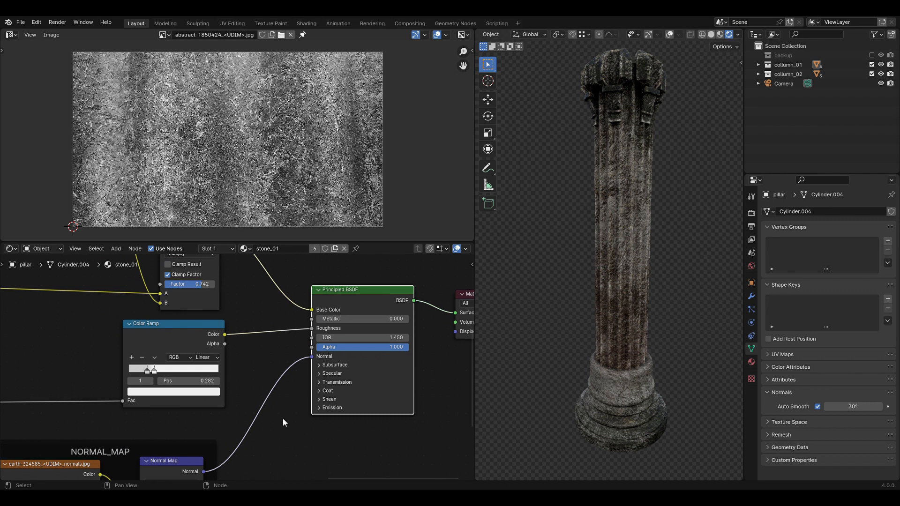
# Review the overall node layout and shift the BASE_COLOR frame slightly away from the Mapping node
pyautogui.scroll(-8, 282, 418)
pyautogui.scroll(8, 271, 387)
pyautogui.scroll(-5, 300, 363)
pyautogui.scroll(-2, 362, 320)
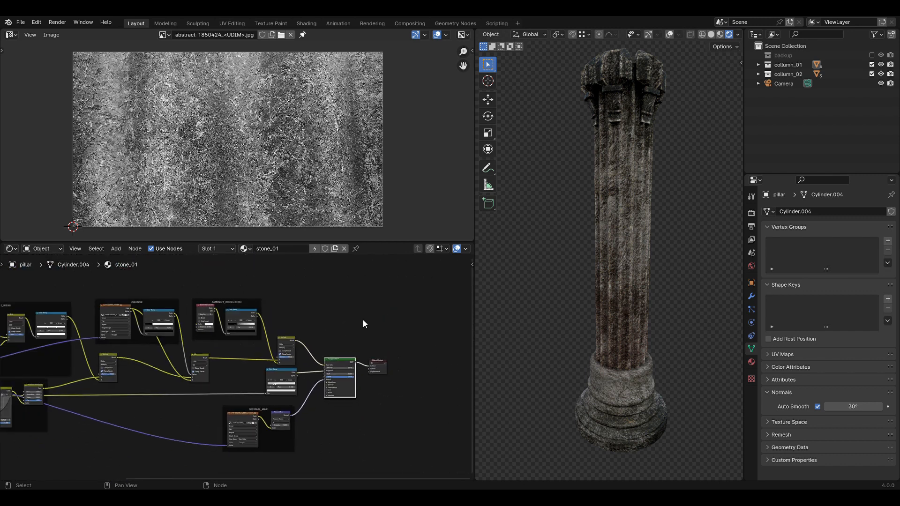
pyautogui.moveTo(176, 423); pyautogui.dragTo(303, 430, button='middle')
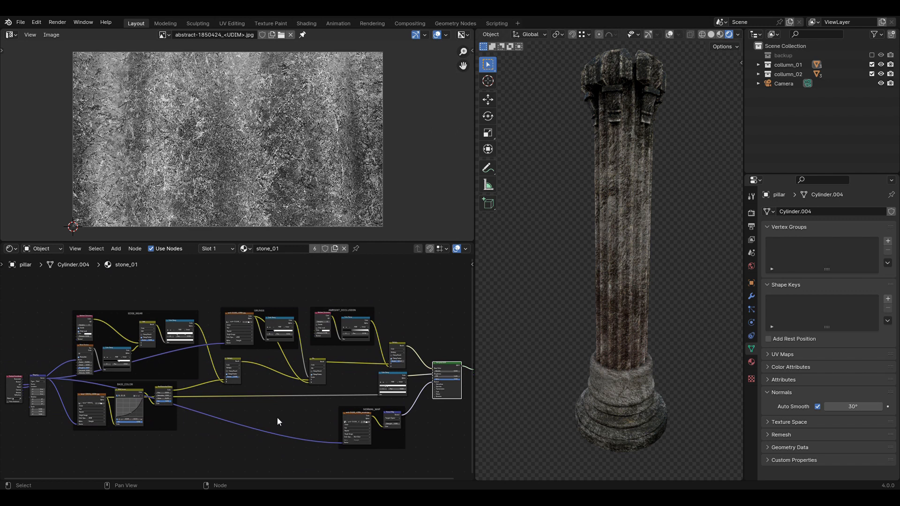
pyautogui.scroll(3, 251, 426)
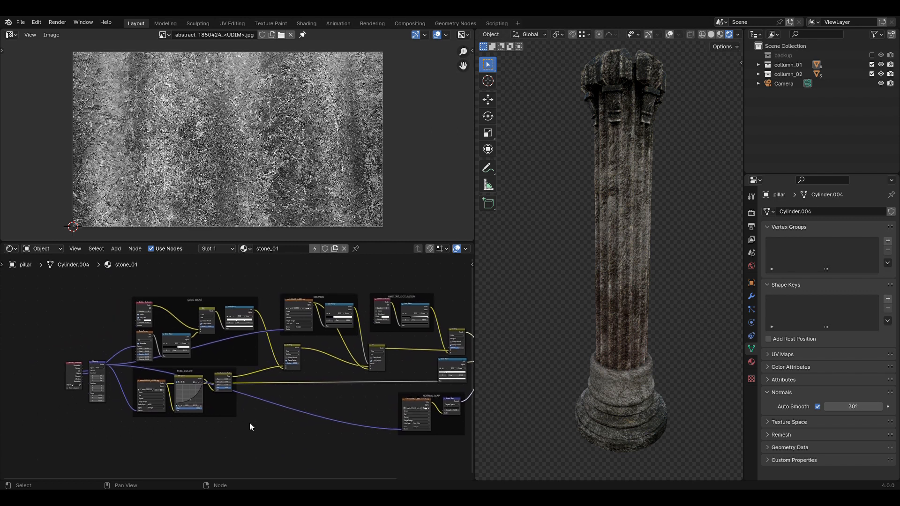
pyautogui.moveTo(296, 450); pyautogui.dragTo(326, 435, button='middle')
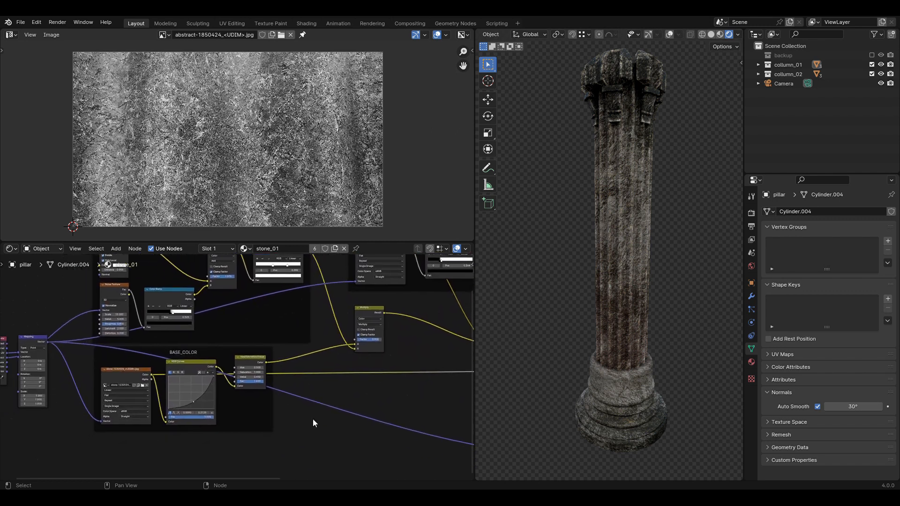
pyautogui.moveTo(219, 357); pyautogui.dragTo(228, 359)
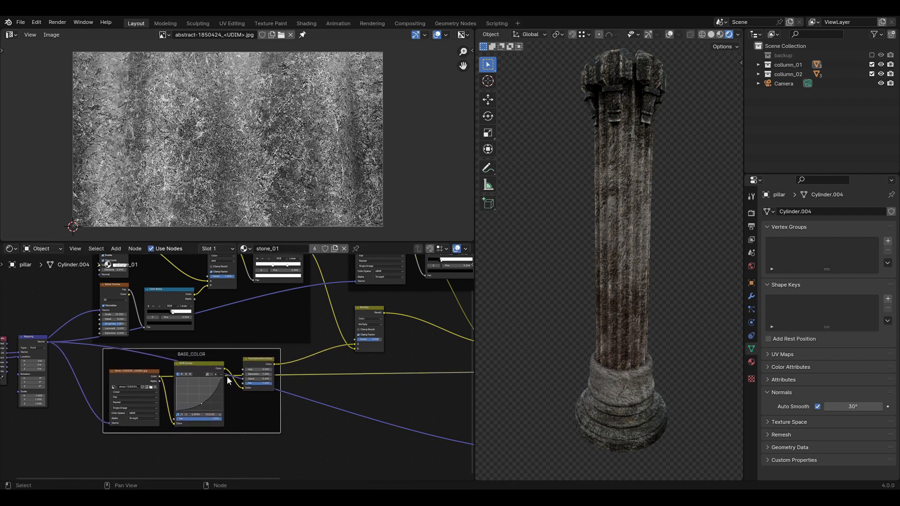
# Shift the EDGE_WEAR, GRUNGE and AMBIENT_OCCLUSION frames slightly in the upper row of the node tree
pyautogui.moveTo(275, 373); pyautogui.dragTo(294, 439, button='middle')
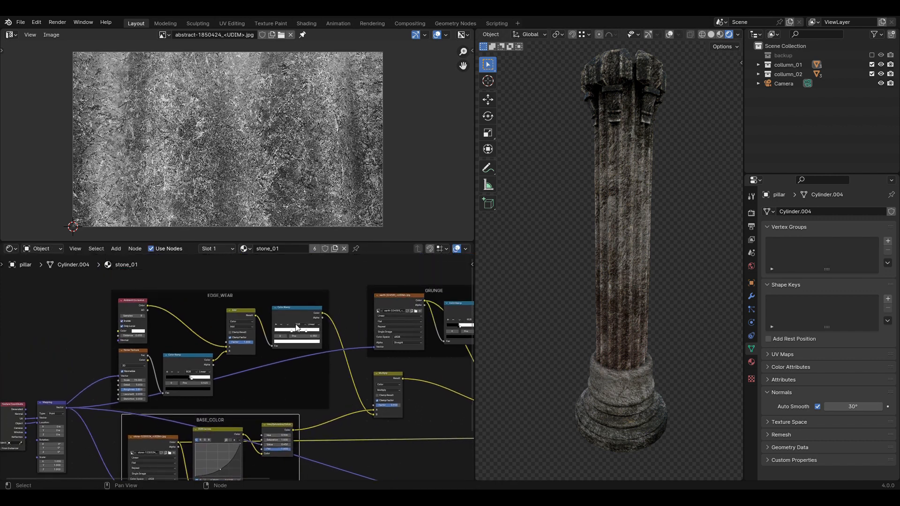
pyautogui.moveTo(263, 297)
pyautogui.mouseDown()
pyautogui.moveTo(267, 288)
pyautogui.moveTo(273, 296)
pyautogui.mouseUp()
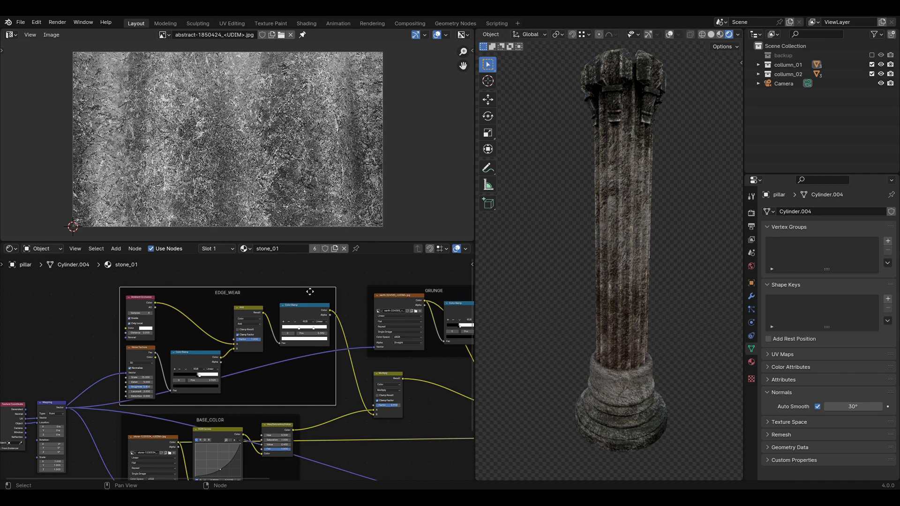
pyautogui.hscroll(4, 369, 276)
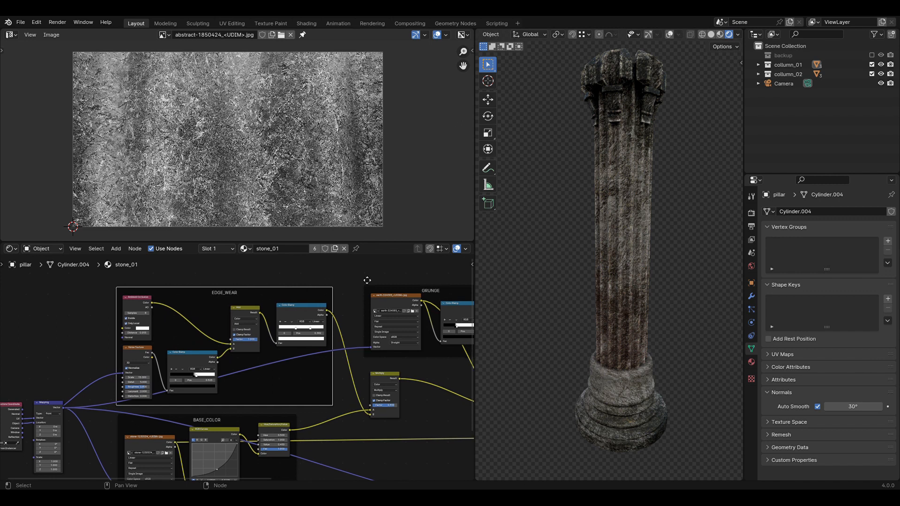
pyautogui.moveTo(361, 285); pyautogui.dragTo(270, 291, button='middle')
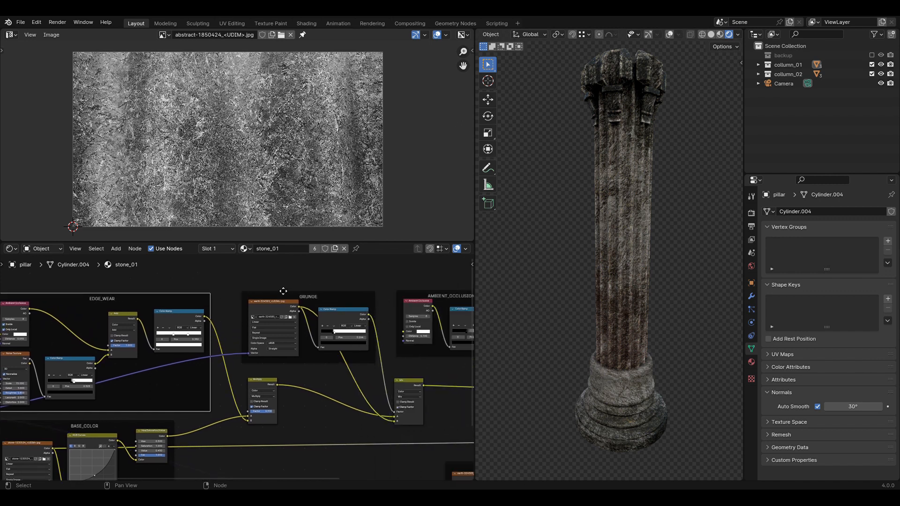
pyautogui.moveTo(330, 293); pyautogui.dragTo(328, 298)
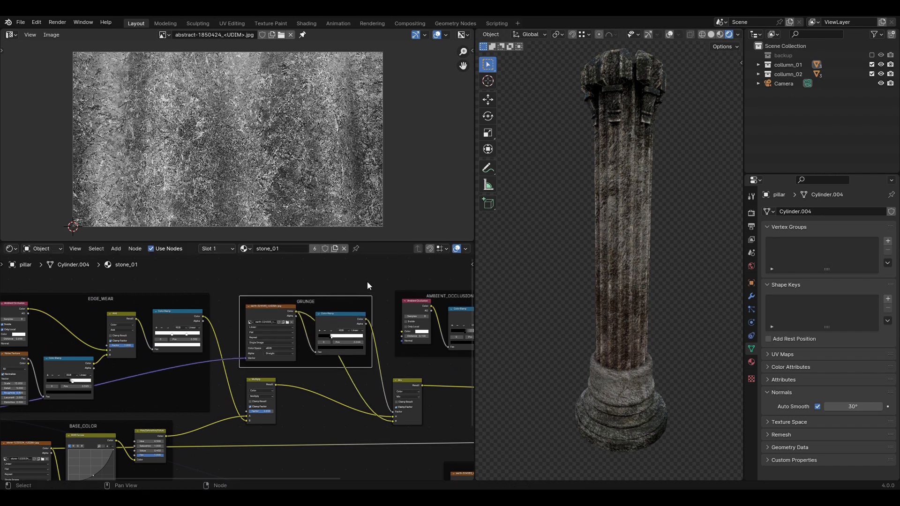
pyautogui.moveTo(372, 285); pyautogui.dragTo(251, 285, button='middle')
pyautogui.moveTo(371, 304); pyautogui.dragTo(373, 304)
# Preview the stone-1230534_<UDIM>.jpg image texture from the BASE_COLOR frame alone on the pillar and inspect the shaft up close
pyautogui.moveTo(447, 315); pyautogui.dragTo(375, 299, button='middle')
pyautogui.moveTo(165, 449); pyautogui.dragTo(297, 453, button='middle')
pyautogui.scroll(1, 299, 425)
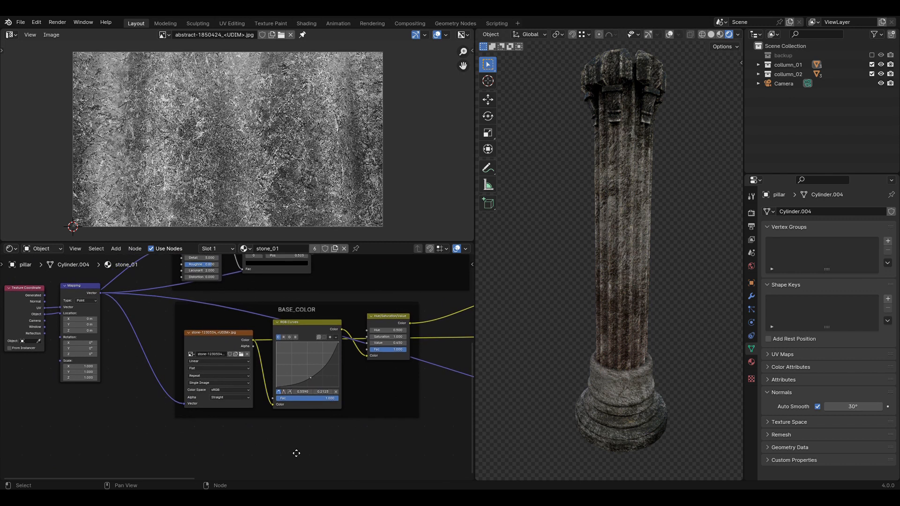
pyautogui.scroll(3, 312, 390)
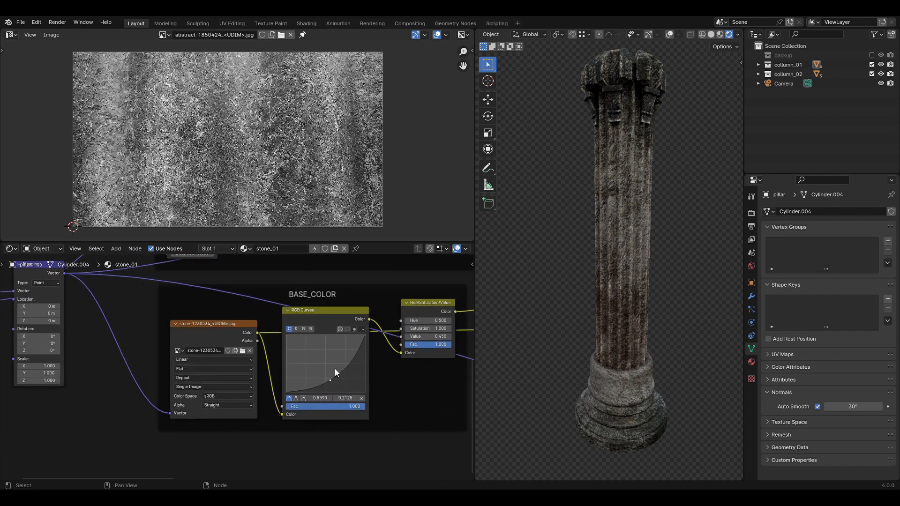
pyautogui.keyDown('ctrl'); pyautogui.keyDown('shift'); pyautogui.click(223, 332); pyautogui.keyUp('shift'); pyautogui.keyUp('ctrl')
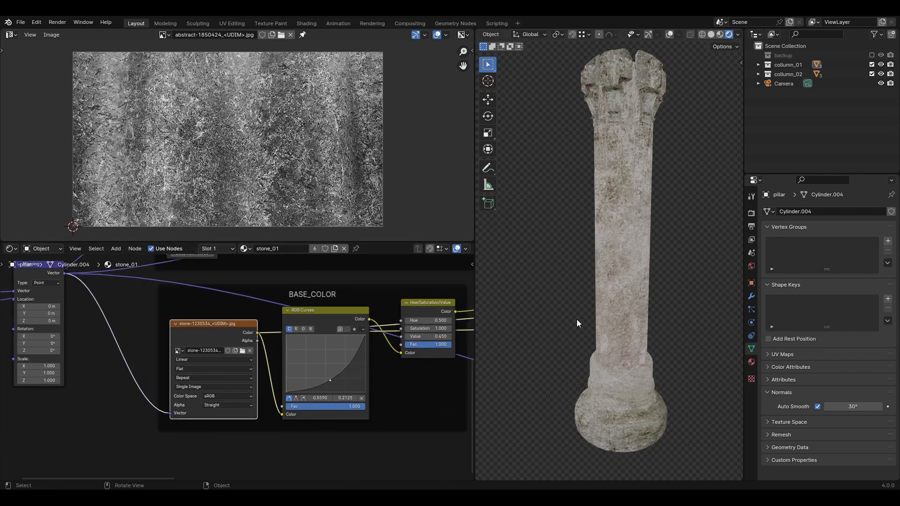
pyautogui.moveTo(588, 392); pyautogui.dragTo(650, 249, button='middle')
pyautogui.scroll(3, 649, 251)
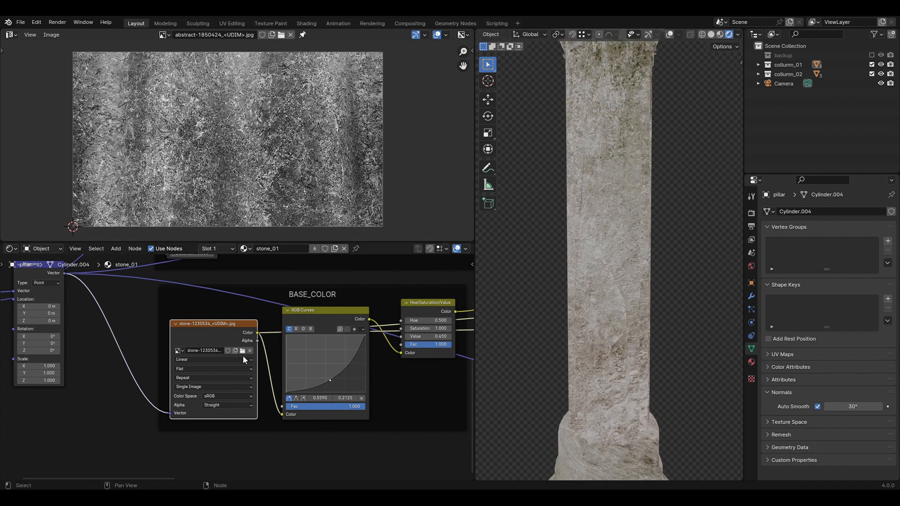
pyautogui.scroll(2, 242, 356)
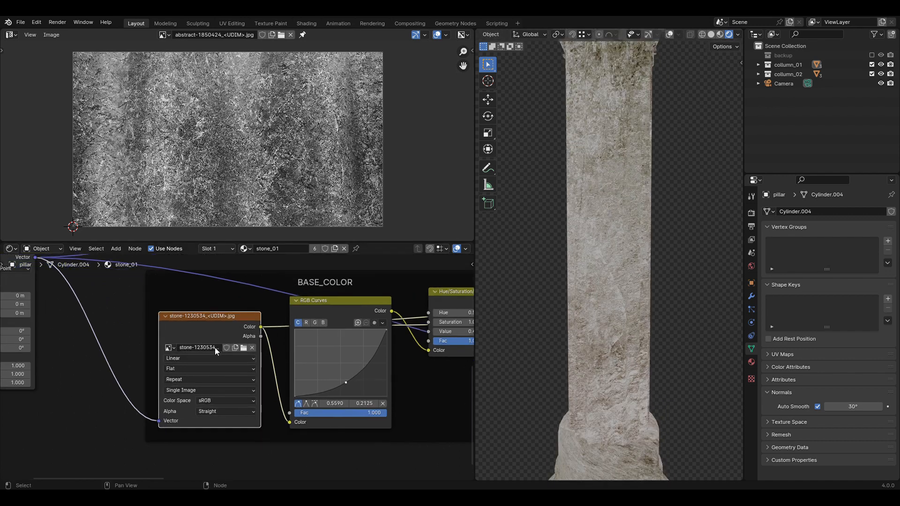
# Display the stone-1230534_<UDIM>.jpg texture in the image editor and fit the whole image and pillar in view
pyautogui.click(164, 35)
pyautogui.click(184, 94)
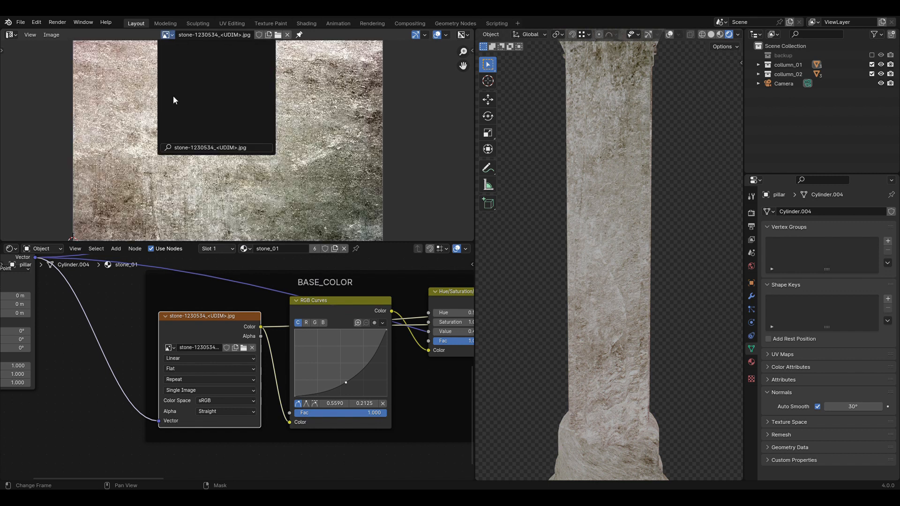
pyautogui.scroll(-2, 229, 199)
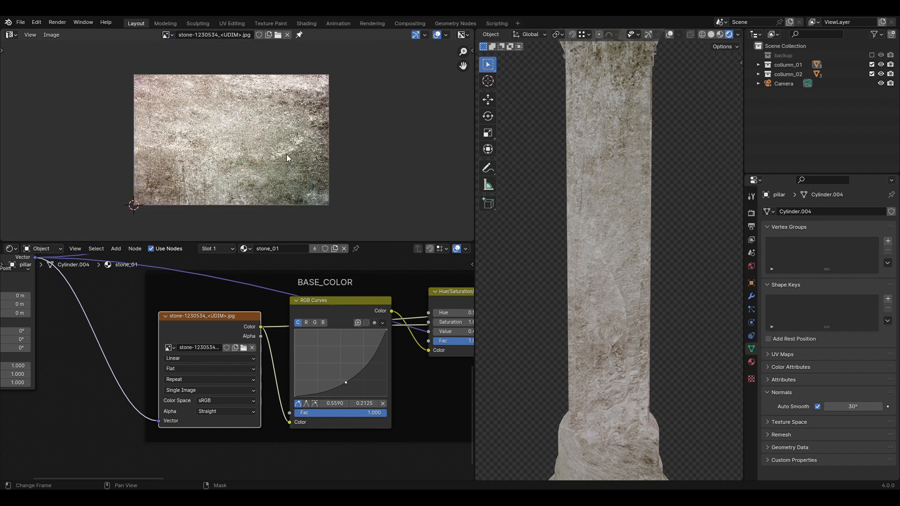
pyautogui.scroll(1, 318, 157)
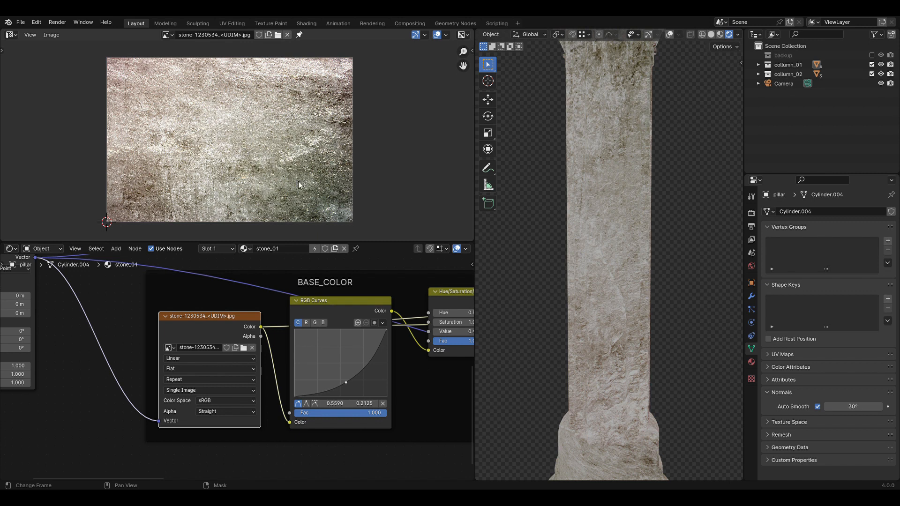
pyautogui.scroll(-5, 647, 333)
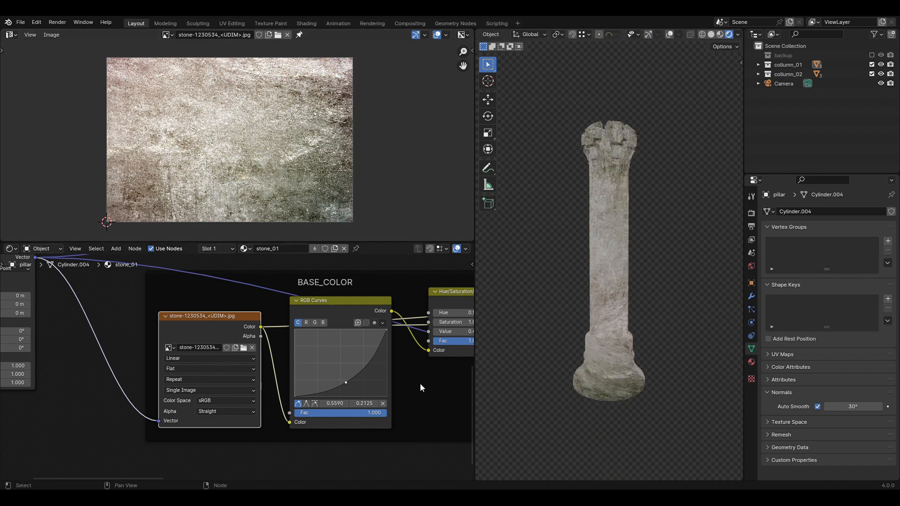
# Preview the RGB Curves node of the BASE_COLOR frame on the pillar and inspect the darkened stone
pyautogui.scroll(-1, 420, 383)
pyautogui.moveTo(425, 459); pyautogui.dragTo(387, 459, button='middle')
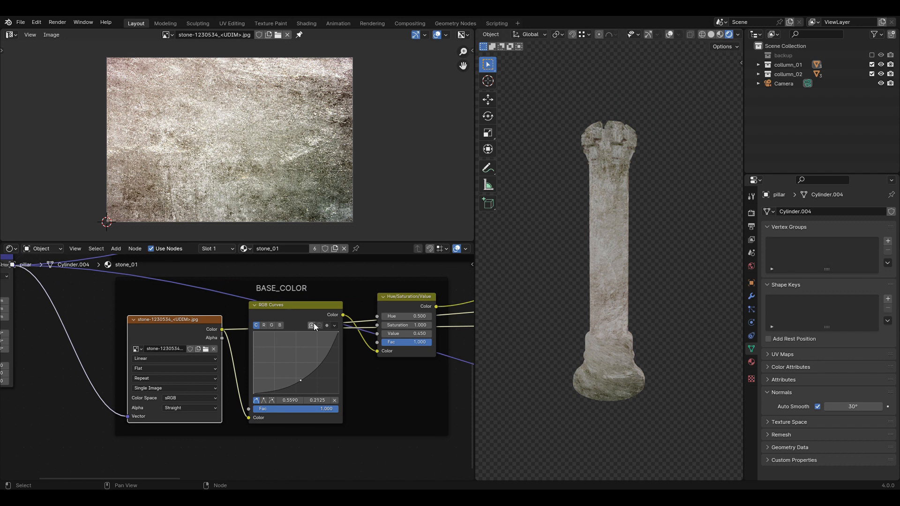
pyautogui.click(300, 320)
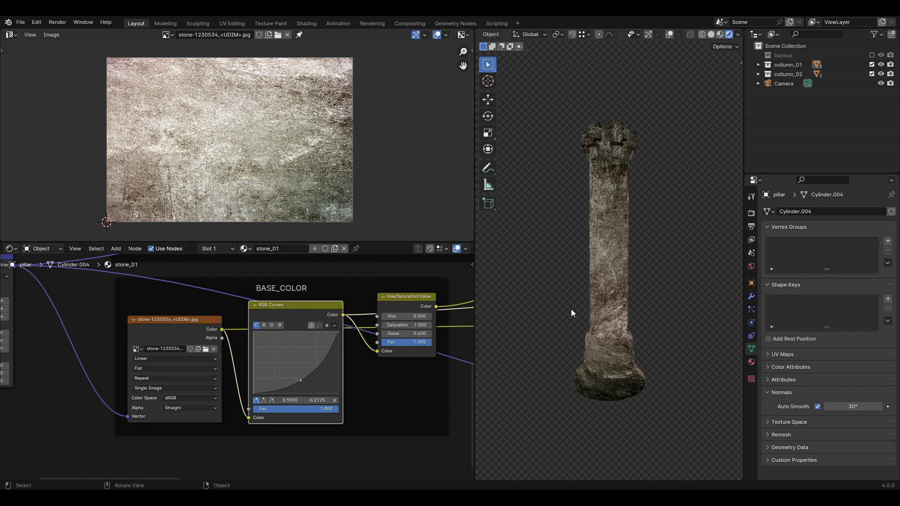
pyautogui.scroll(2, 622, 372)
pyautogui.moveTo(623, 372); pyautogui.dragTo(581, 374, button='middle')
# Preview the BASE_COLOR frame's Hue/Saturation/Value output on the pillar
pyautogui.click(398, 302)
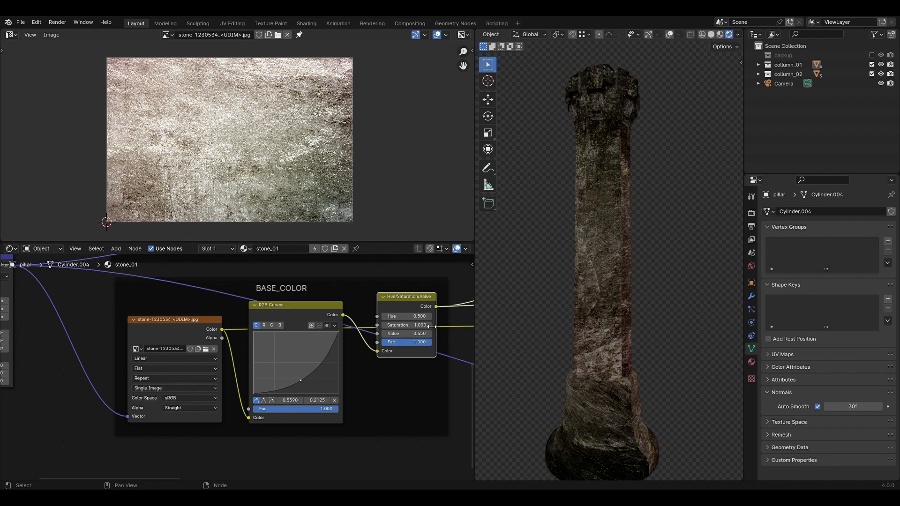
pyautogui.scroll(-1, 446, 327)
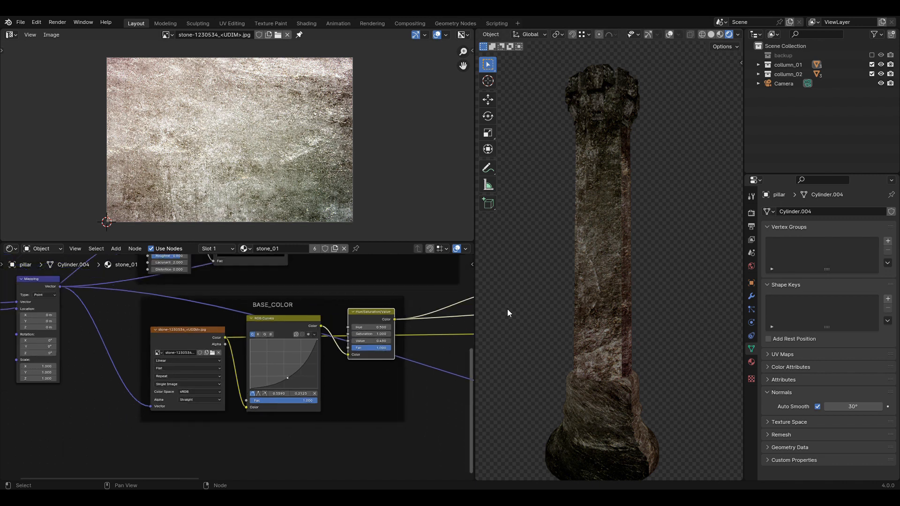
pyautogui.moveTo(657, 299); pyautogui.dragTo(623, 303, button='middle')
# Exclude the collumn_02 collection from the view layer and inspect the remaining column from several angles
pyautogui.click(871, 74)
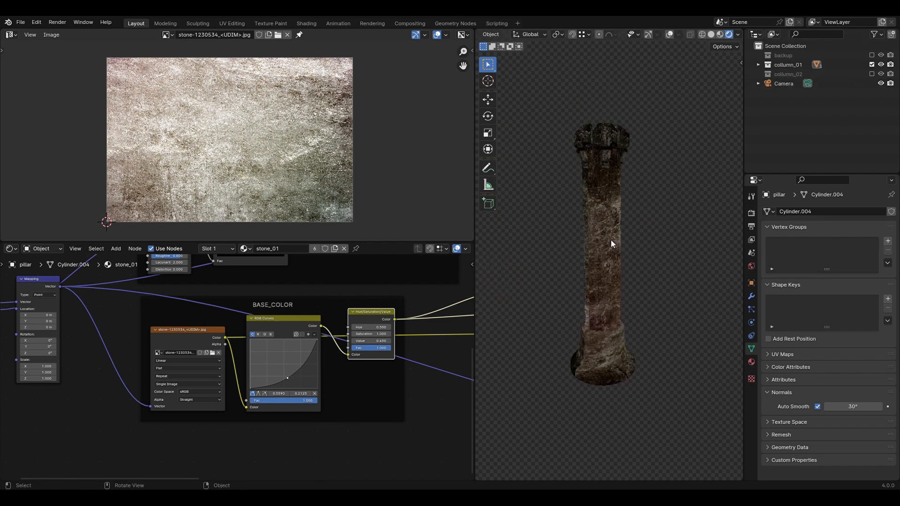
pyautogui.keyDown('ctrl'); pyautogui.moveTo(611, 240); pyautogui.dragTo(632, 288, button='middle'); pyautogui.keyUp('ctrl')
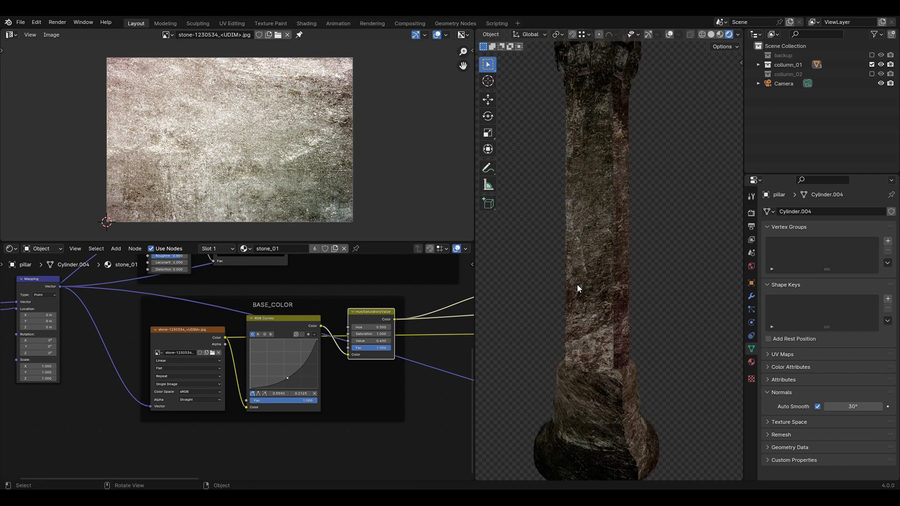
pyautogui.moveTo(628, 337); pyautogui.dragTo(651, 314, button='middle')
pyautogui.moveTo(584, 296); pyautogui.dragTo(624, 153, button='middle')
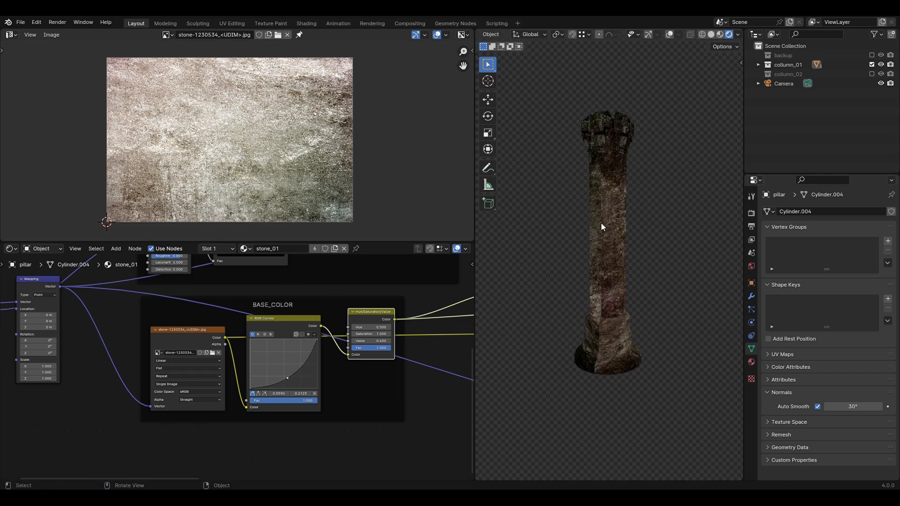
pyautogui.moveTo(605, 308); pyautogui.dragTo(439, 322, button='middle')
# Select the BASE_COLOR frame to trace its output, and move the Multiply node slightly closer to that frame
pyautogui.scroll(-4, 413, 330)
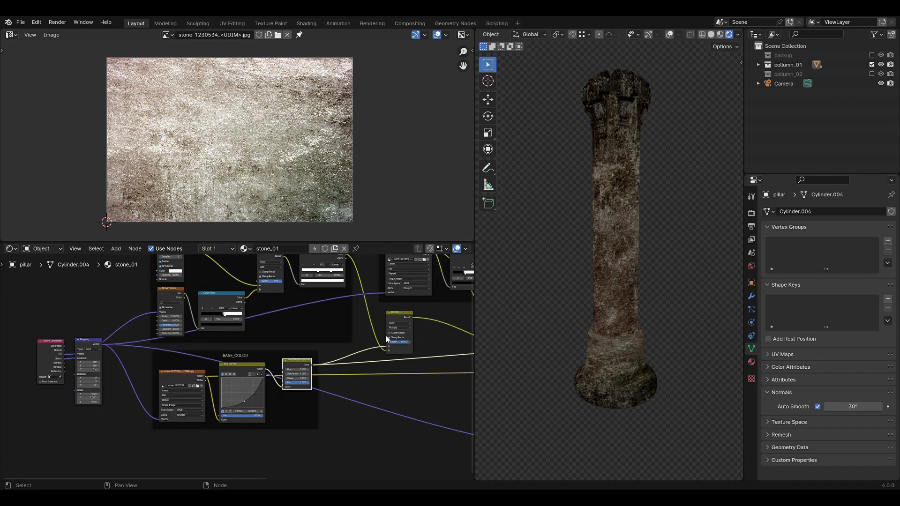
pyautogui.scroll(5, 375, 349)
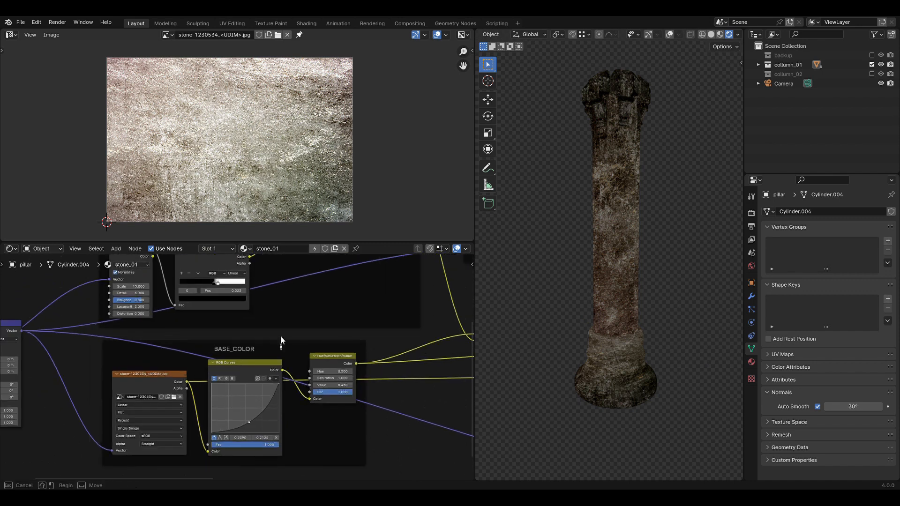
pyautogui.press('b')
pyautogui.moveTo(260, 349); pyautogui.dragTo(257, 349)
pyautogui.moveTo(373, 347); pyautogui.dragTo(287, 368, button='middle')
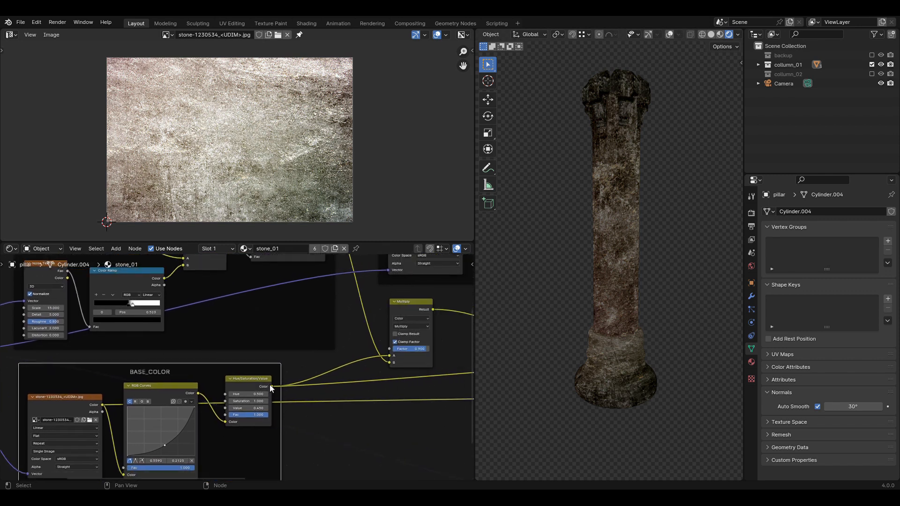
pyautogui.moveTo(405, 317)
pyautogui.mouseDown()
pyautogui.moveTo(427, 313)
pyautogui.moveTo(397, 320)
pyautogui.mouseUp()
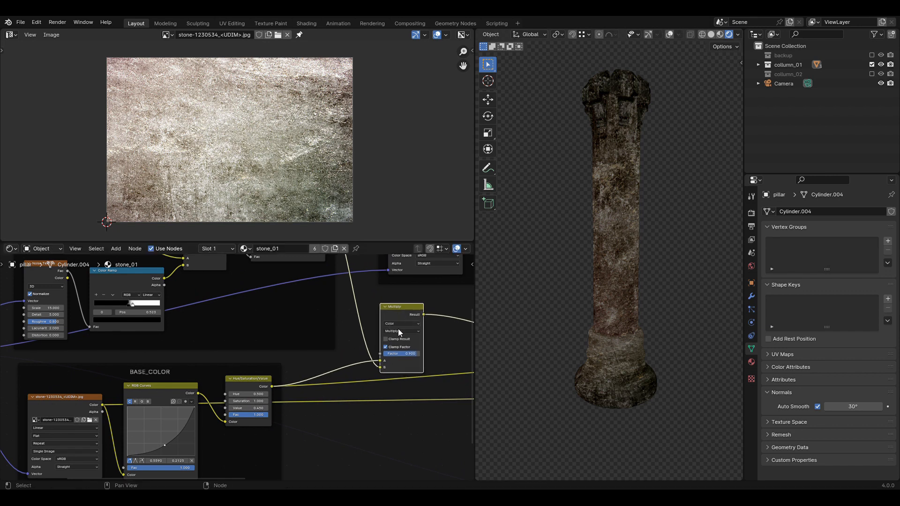
# Select the EDGE_WEAR frame and shift it slightly above the BASE_COLOR frame
pyautogui.scroll(-3, 389, 335)
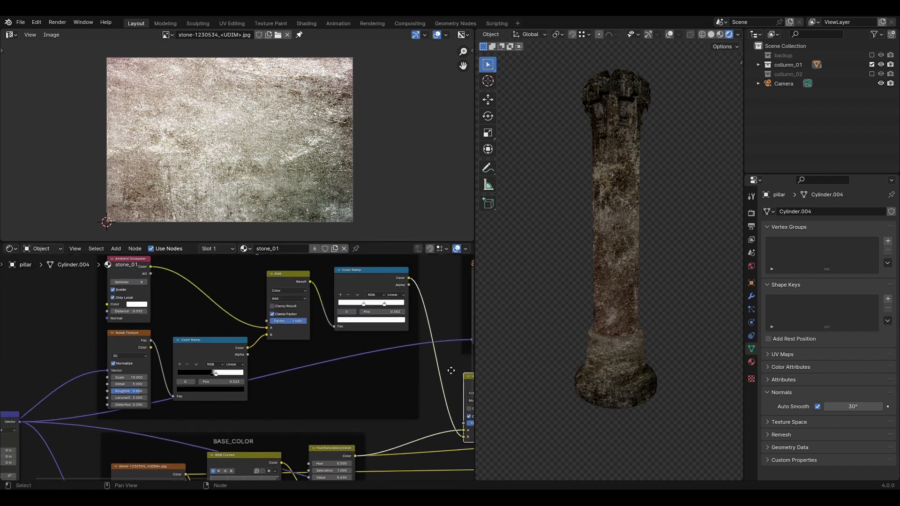
pyautogui.moveTo(311, 282)
pyautogui.mouseDown()
pyautogui.moveTo(302, 280)
pyautogui.moveTo(309, 284)
pyautogui.mouseUp()
pyautogui.moveTo(270, 422); pyautogui.dragTo(269, 420)
pyautogui.moveTo(249, 299); pyautogui.dragTo(253, 290)
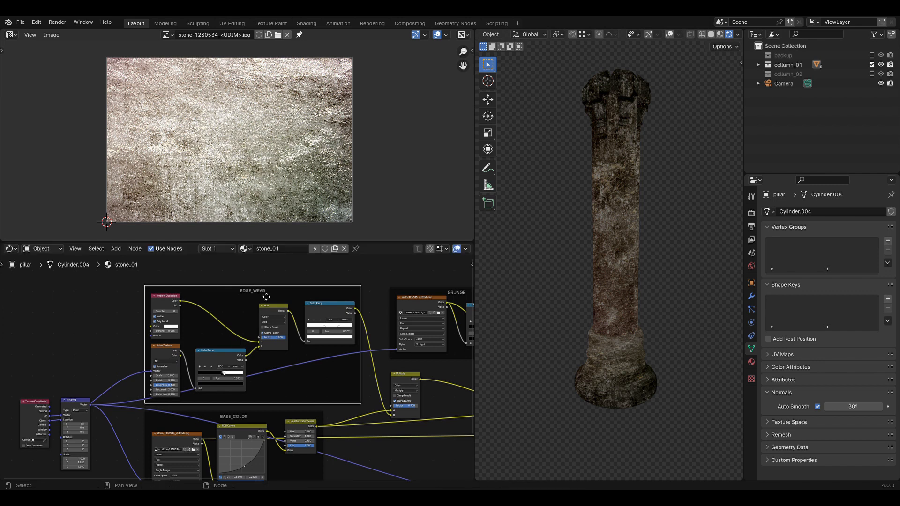
# Preview the EDGE_WEAR frame's Ambient Occlusion node on the pillar and inspect the edges of the capital and shaft
pyautogui.scroll(2, 258, 294)
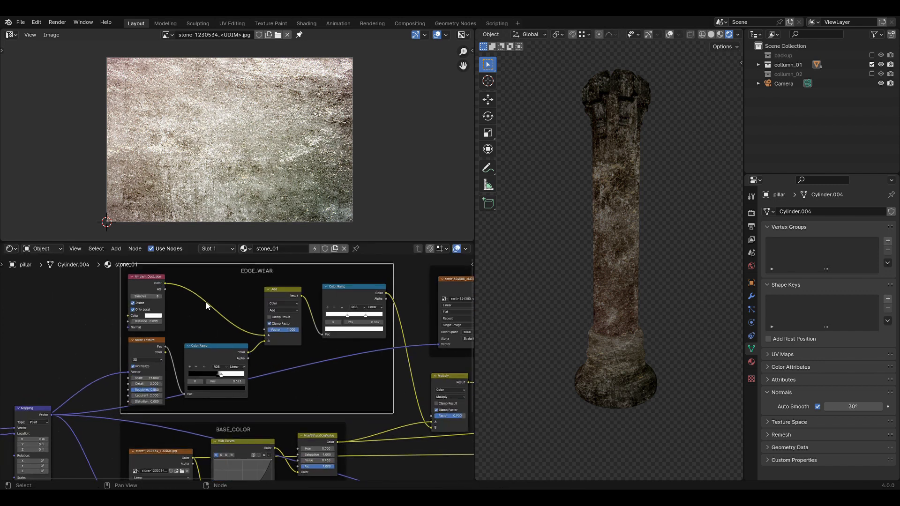
pyautogui.moveTo(94, 308); pyautogui.dragTo(140, 317, button='middle')
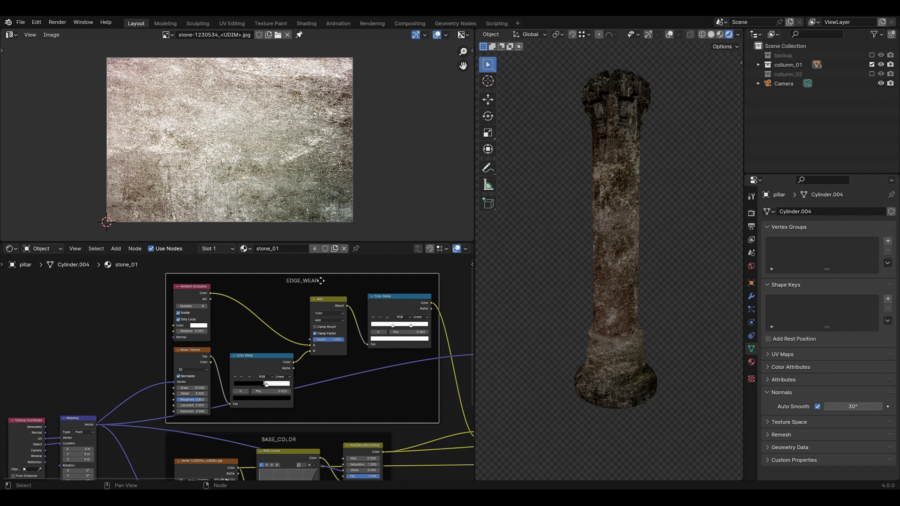
pyautogui.moveTo(148, 318); pyautogui.dragTo(81, 328, button='middle')
pyautogui.scroll(2, 163, 316)
pyautogui.scroll(1, 89, 330)
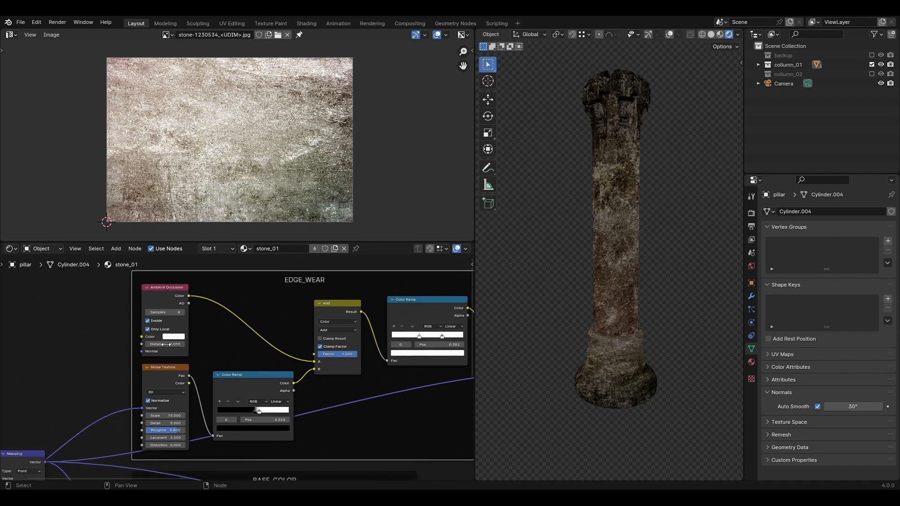
pyautogui.keyDown('ctrl'); pyautogui.keyDown('shift'); pyautogui.click(169, 293); pyautogui.keyUp('shift'); pyautogui.keyUp('ctrl')
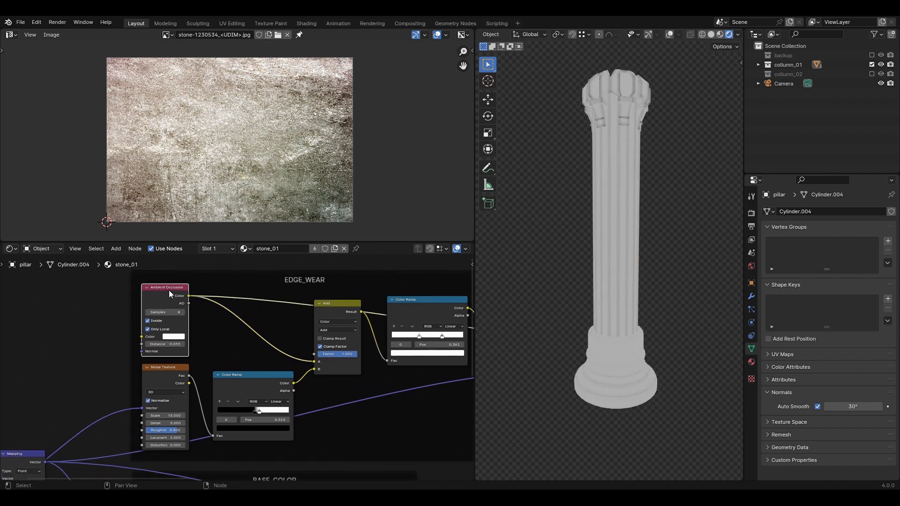
pyautogui.moveTo(659, 241); pyautogui.dragTo(658, 220, button='middle')
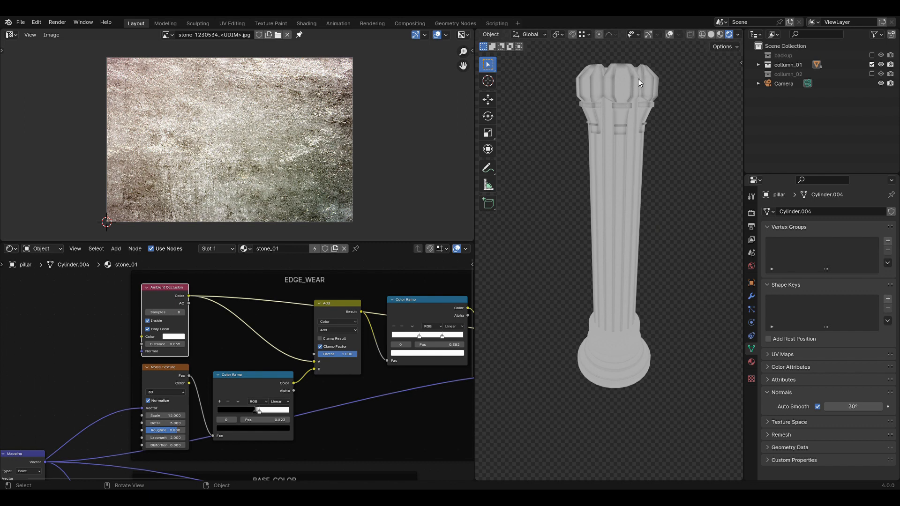
pyautogui.moveTo(637, 78); pyautogui.dragTo(638, 187, button='middle')
pyautogui.moveTo(632, 134); pyautogui.dragTo(617, 277, button='middle')
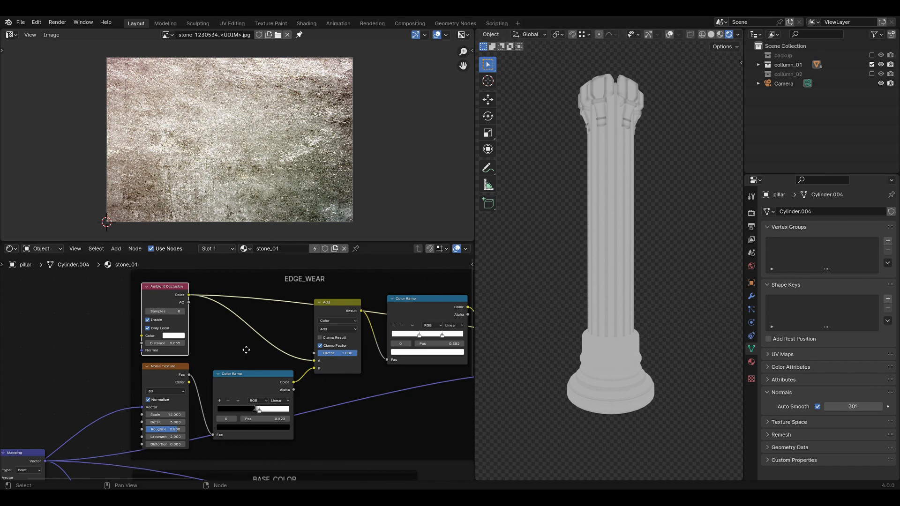
# Preview the EDGE_WEAR frame's Noise Texture on the pillar and nudge the Add and Noise Texture nodes slightly
pyautogui.moveTo(256, 347)
pyautogui.mouseDown(button='middle')
pyautogui.moveTo(313, 331)
pyautogui.moveTo(265, 339)
pyautogui.mouseUp(button='middle')
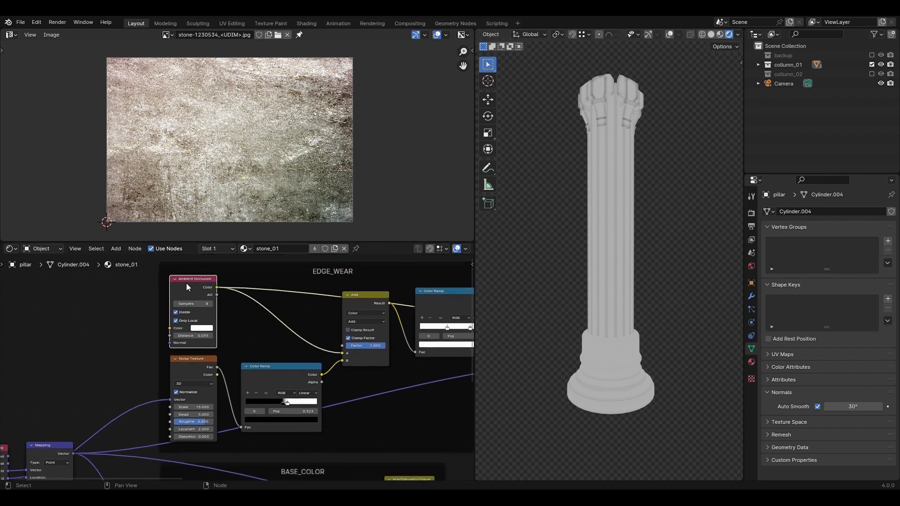
pyautogui.moveTo(355, 291); pyautogui.dragTo(357, 292)
pyautogui.keyDown('ctrl'); pyautogui.keyDown('shift'); pyautogui.click(188, 370); pyautogui.keyUp('shift'); pyautogui.keyUp('ctrl')
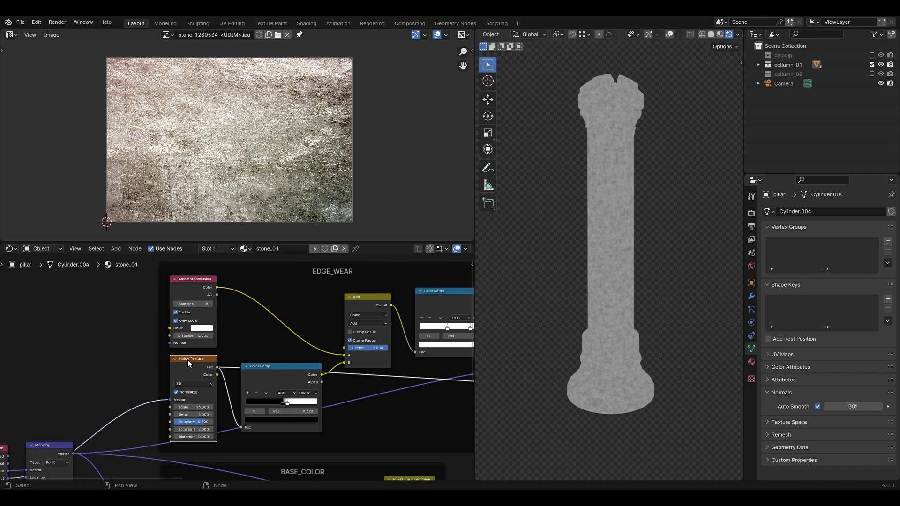
pyautogui.moveTo(192, 367); pyautogui.dragTo(193, 372)
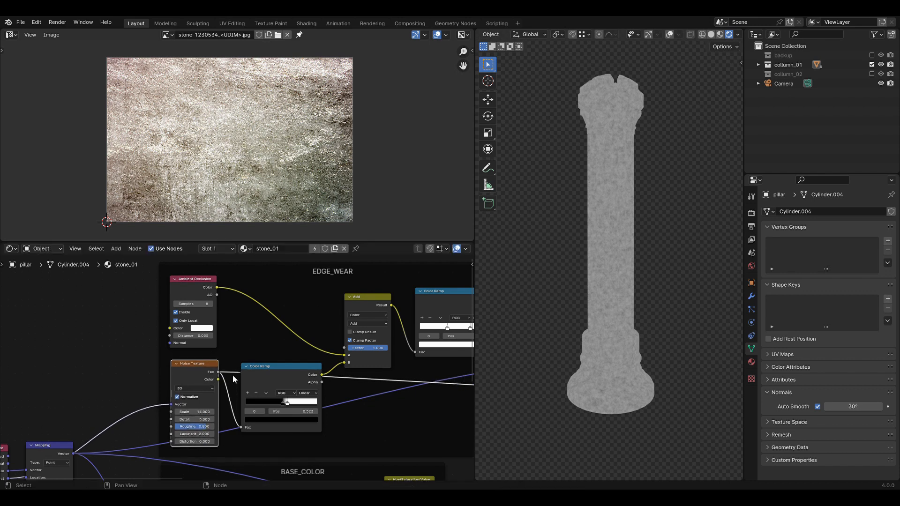
# Preview the Color Ramp fed by the Noise Texture and inspect its black-and-white pattern up close on the shaft
pyautogui.keyDown('ctrl'); pyautogui.keyDown('shift'); pyautogui.click(271, 375); pyautogui.keyUp('shift'); pyautogui.keyUp('ctrl')
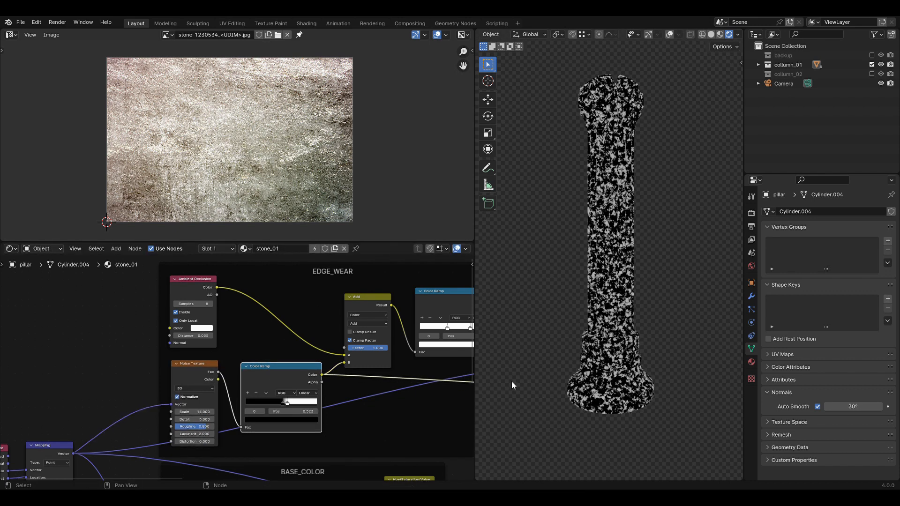
pyautogui.scroll(3, 611, 350)
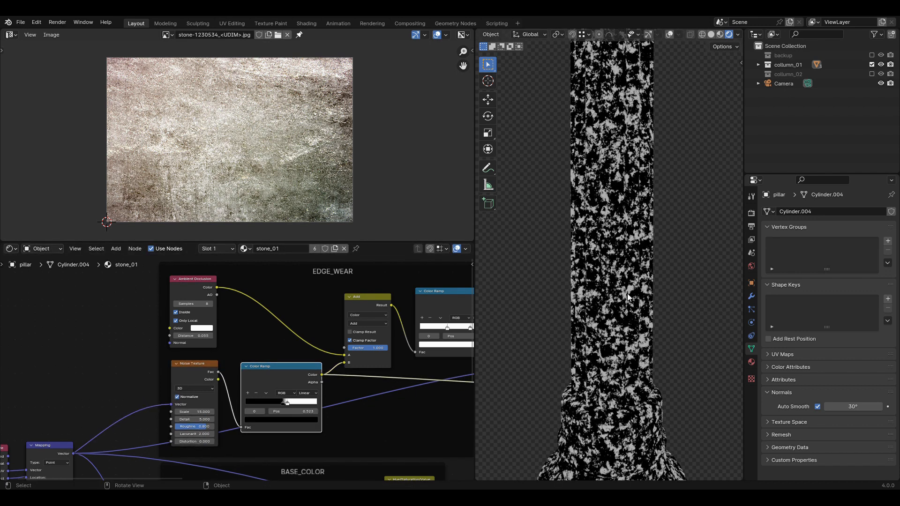
pyautogui.moveTo(367, 388); pyautogui.dragTo(354, 390, button='middle')
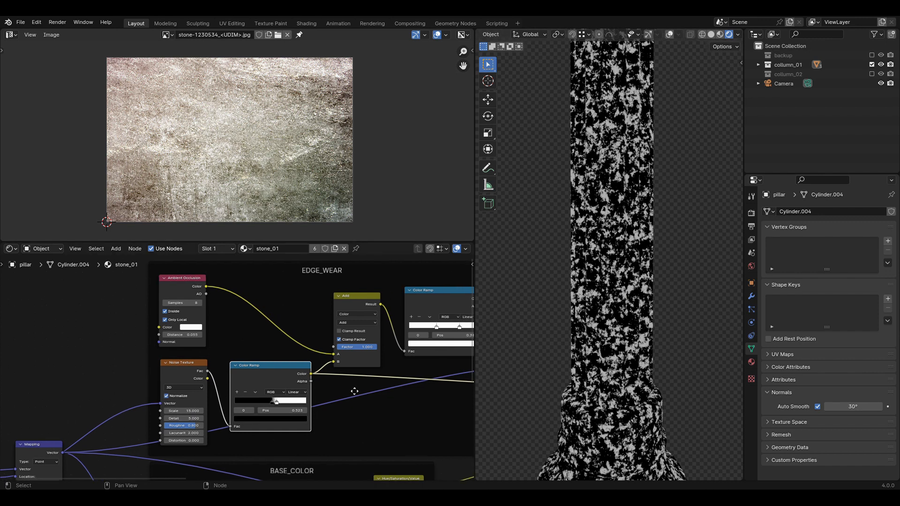
pyautogui.scroll(2, 279, 417)
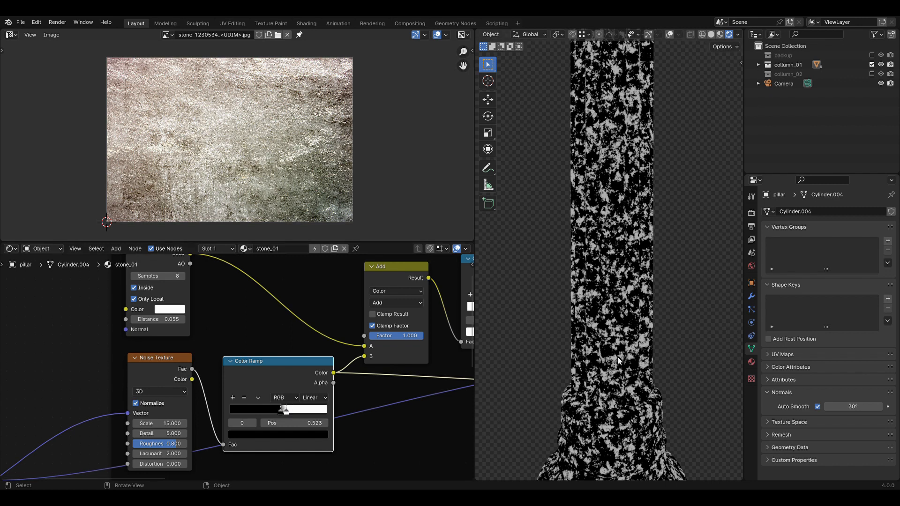
pyautogui.moveTo(627, 349); pyautogui.dragTo(609, 355, button='middle')
# Preview the Add node combining ambient occlusion and noise on the pillar, and nudge the noise's Color Ramp slightly
pyautogui.moveTo(408, 378); pyautogui.dragTo(375, 387, button='middle')
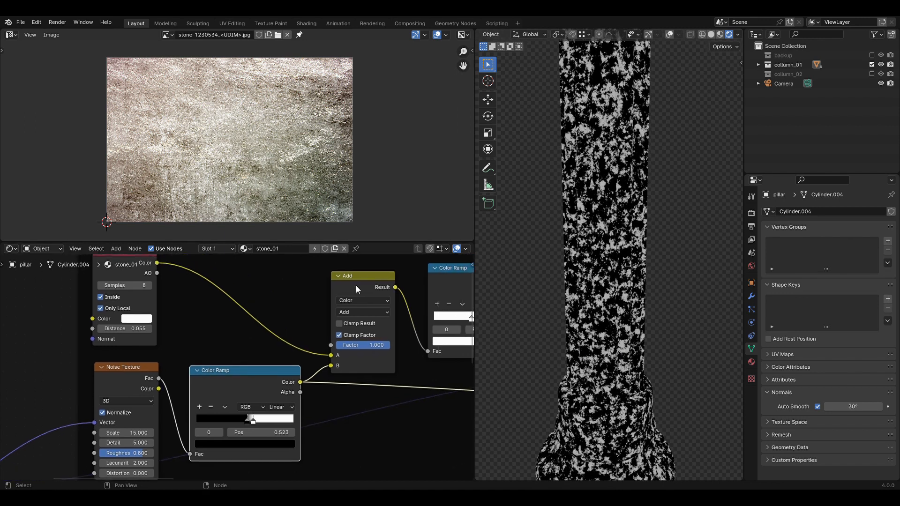
pyautogui.moveTo(364, 285); pyautogui.dragTo(339, 289, button='middle')
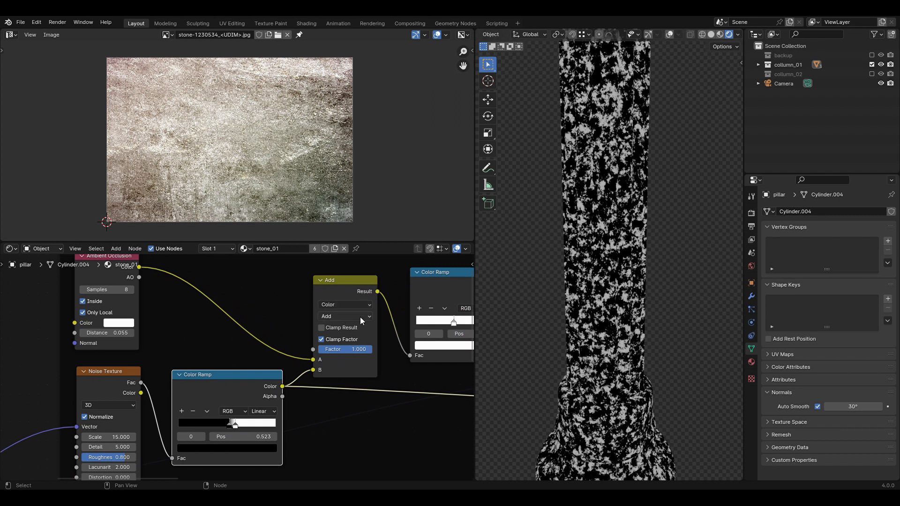
pyautogui.keyDown('ctrl'); pyautogui.keyDown('shift'); pyautogui.click(348, 294); pyautogui.keyUp('shift'); pyautogui.keyUp('ctrl')
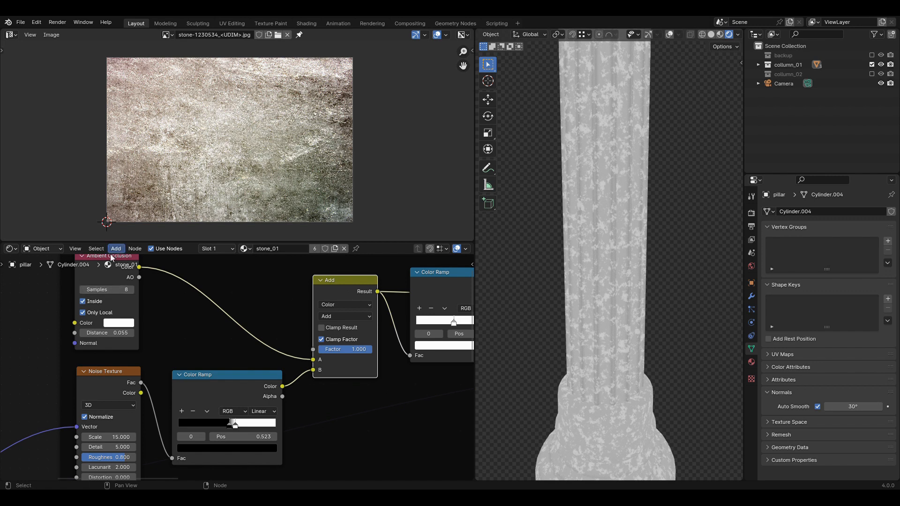
pyautogui.moveTo(203, 386); pyautogui.dragTo(206, 390)
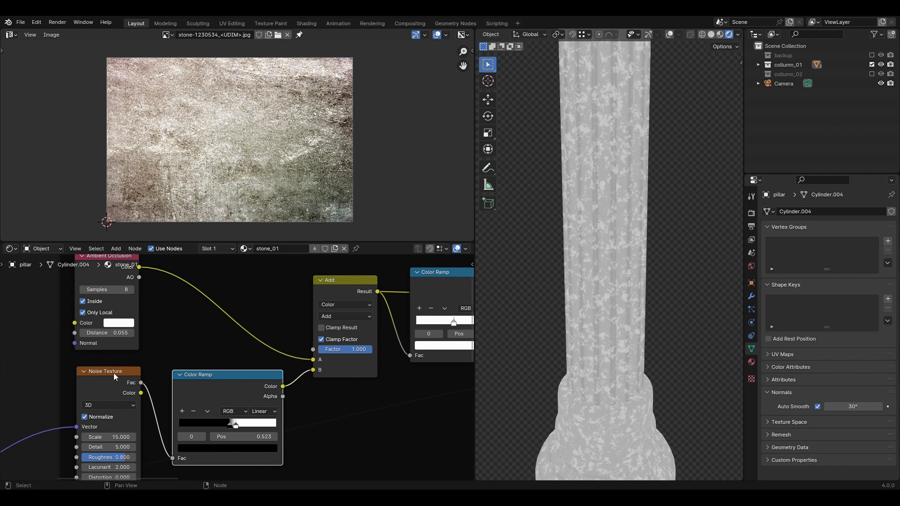
pyautogui.moveTo(357, 354); pyautogui.dragTo(294, 371, button='middle')
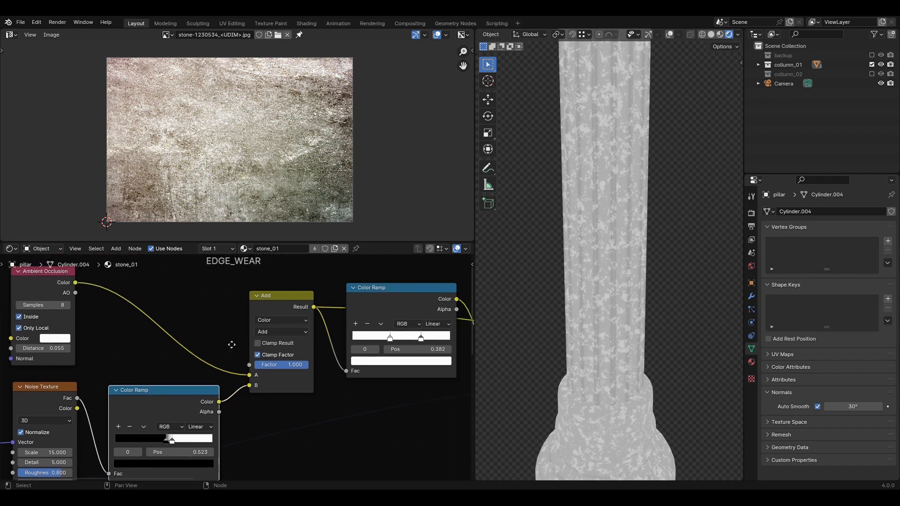
# Inspect the Add node's combined ambient occlusion and noise preview along the pillar's shaft, base and capital
pyautogui.moveTo(629, 309); pyautogui.dragTo(627, 283, button='middle')
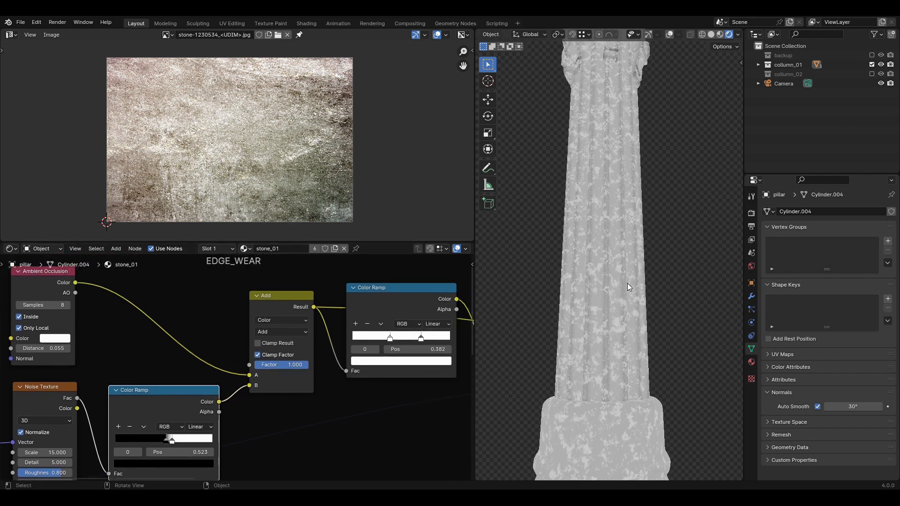
pyautogui.scroll(2, 627, 283)
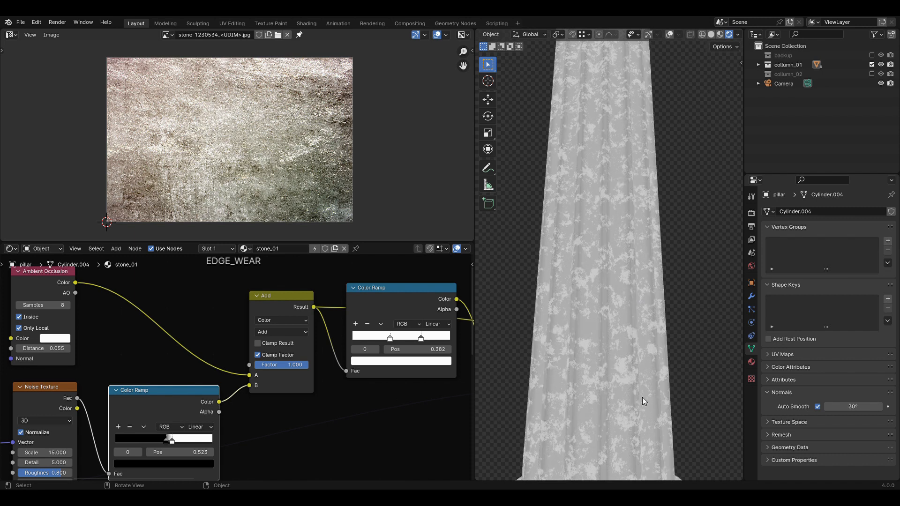
pyautogui.moveTo(634, 430); pyautogui.dragTo(628, 237, button='middle')
pyautogui.scroll(-4, 618, 391)
pyautogui.moveTo(649, 193); pyautogui.dragTo(660, 286, button='middle')
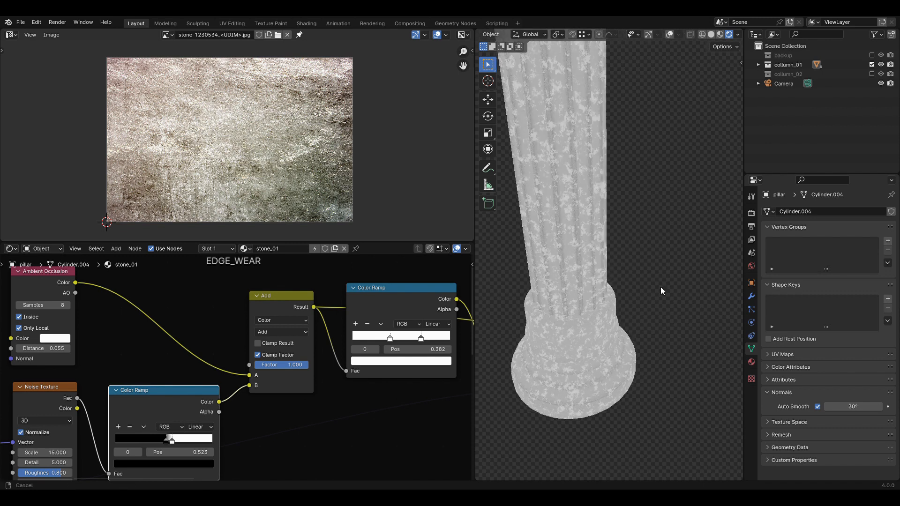
pyautogui.scroll(3, 665, 279)
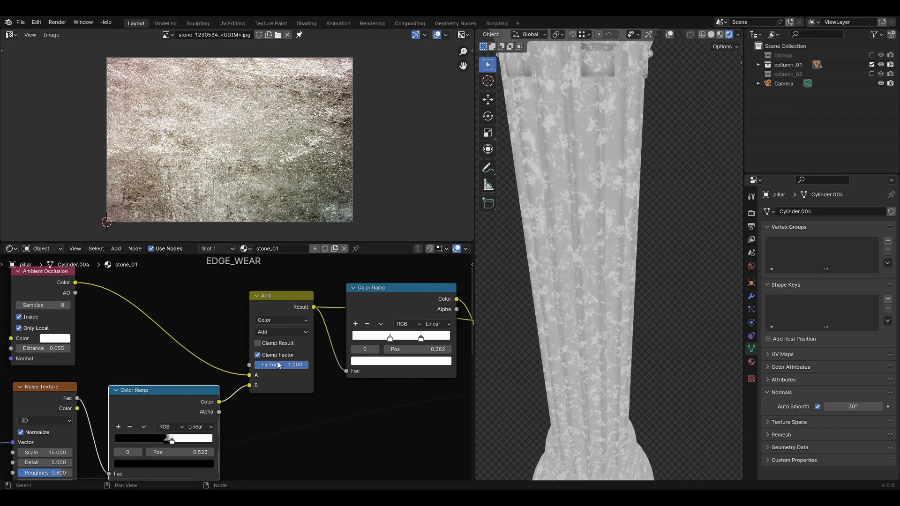
pyautogui.scroll(-2, 289, 372)
pyautogui.moveTo(671, 198); pyautogui.dragTo(674, 297, button='middle')
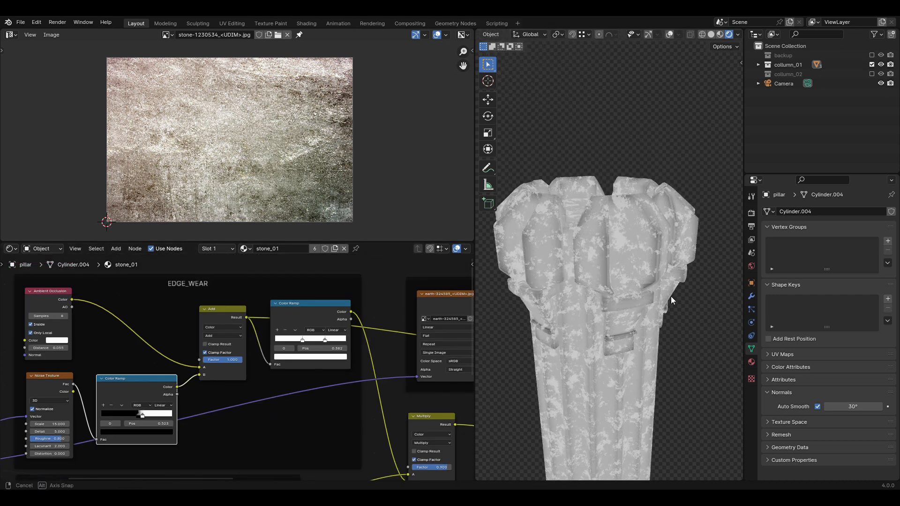
pyautogui.scroll(4, 671, 295)
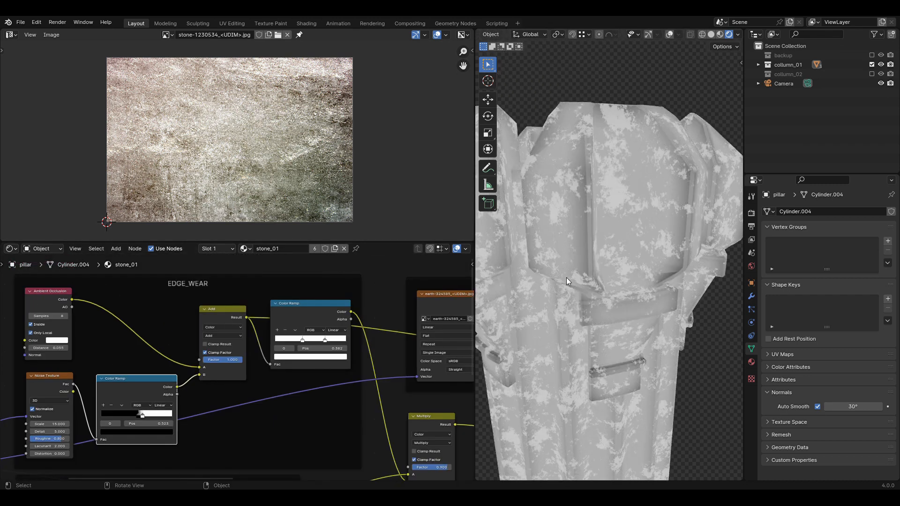
pyautogui.scroll(-3, 558, 261)
pyautogui.moveTo(559, 261); pyautogui.dragTo(574, 283, button='middle')
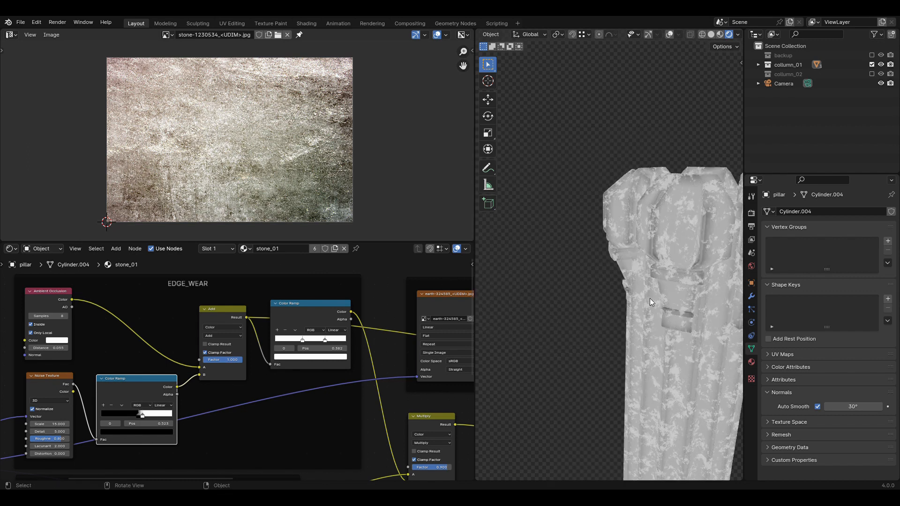
pyautogui.keyDown('shift'); pyautogui.moveTo(684, 300); pyautogui.dragTo(615, 285, button='middle'); pyautogui.keyUp('shift')
pyautogui.moveTo(649, 314); pyautogui.dragTo(628, 342, button='middle')
pyautogui.scroll(-4, 648, 314)
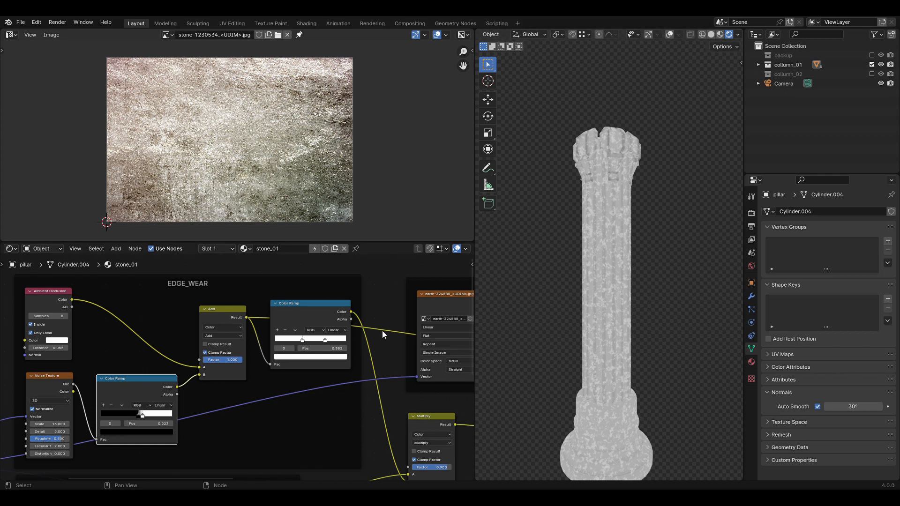
# Preview the Color Ramp fed by the Add node on the pillar and inspect the worn edges around the capital
pyautogui.scroll(2, 381, 331)
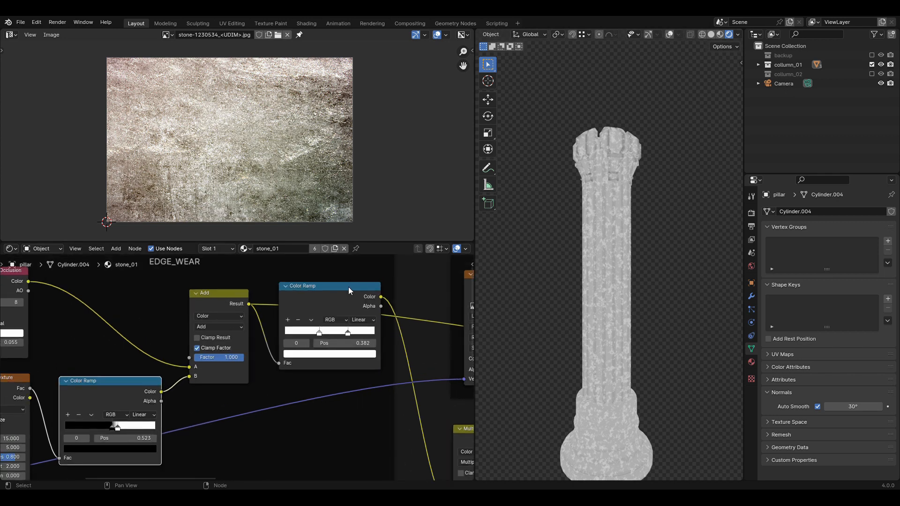
pyautogui.keyDown('ctrl'); pyautogui.keyDown('shift'); pyautogui.click(338, 293); pyautogui.keyUp('shift'); pyautogui.keyUp('ctrl')
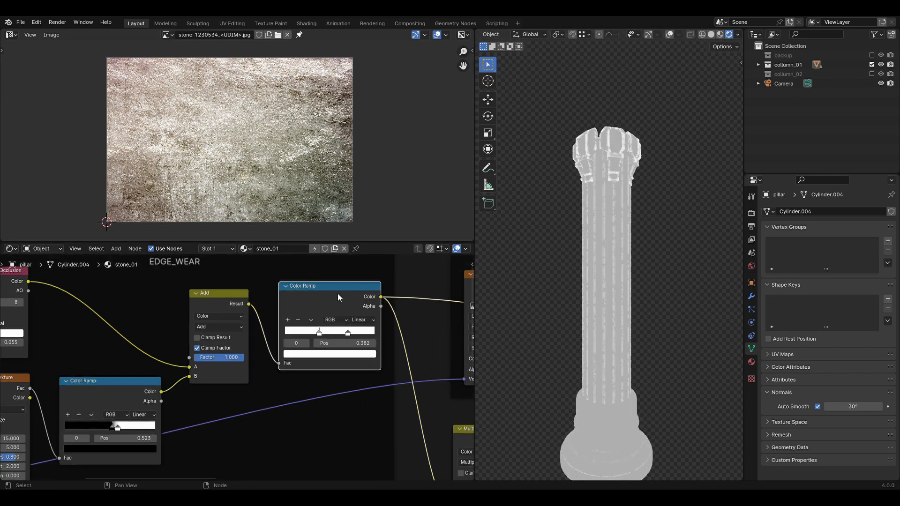
pyautogui.keyDown('ctrl'); pyautogui.moveTo(595, 312); pyautogui.dragTo(620, 217, button='middle'); pyautogui.keyUp('ctrl')
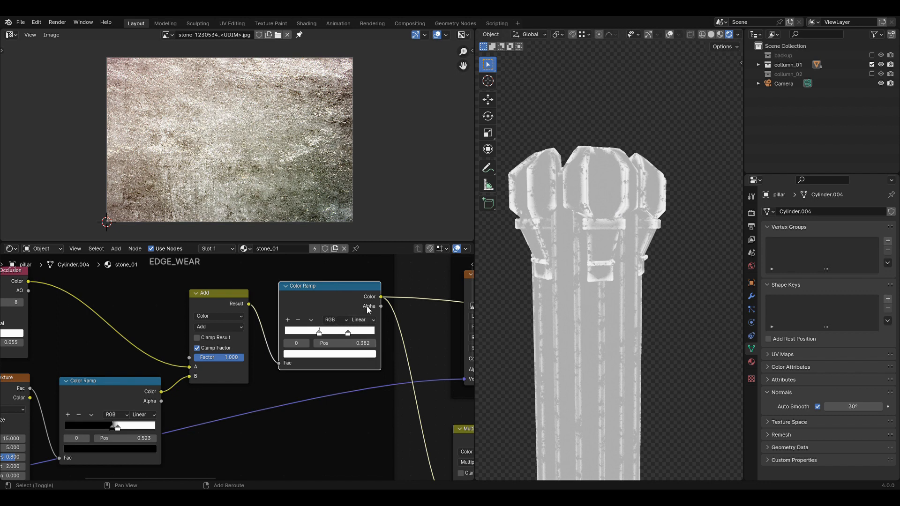
# Trace how the edge wear Color Ramp and the BASE_COLOR chain feed the Multiply node, and nudge that node slightly
pyautogui.moveTo(432, 355); pyautogui.dragTo(356, 288, button='middle')
pyautogui.scroll(-3, 369, 333)
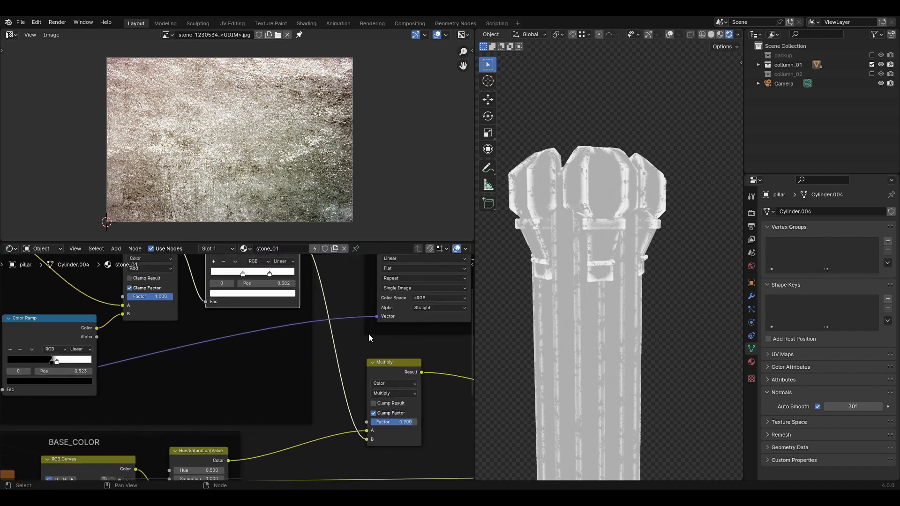
pyautogui.moveTo(369, 370); pyautogui.dragTo(373, 375)
pyautogui.scroll(-2, 373, 376)
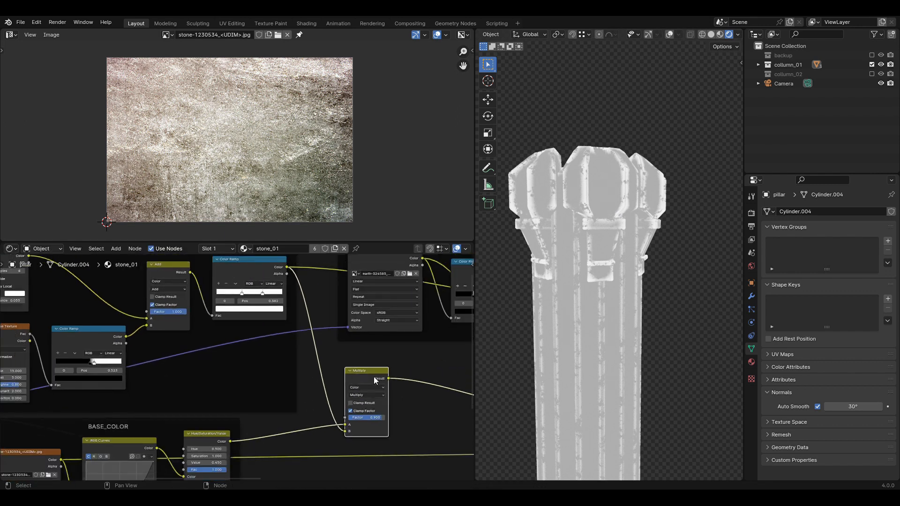
pyautogui.moveTo(204, 473); pyautogui.dragTo(256, 428, button='middle')
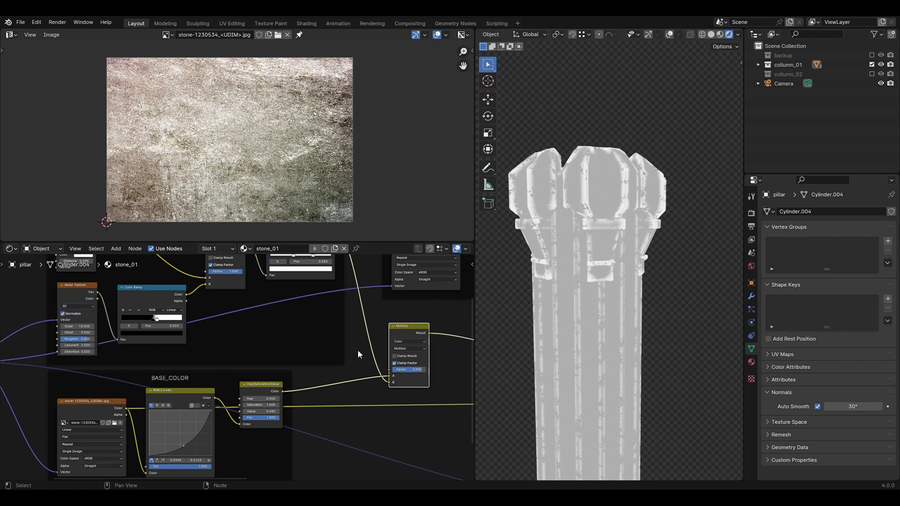
pyautogui.moveTo(357, 350); pyautogui.dragTo(350, 386, button='middle')
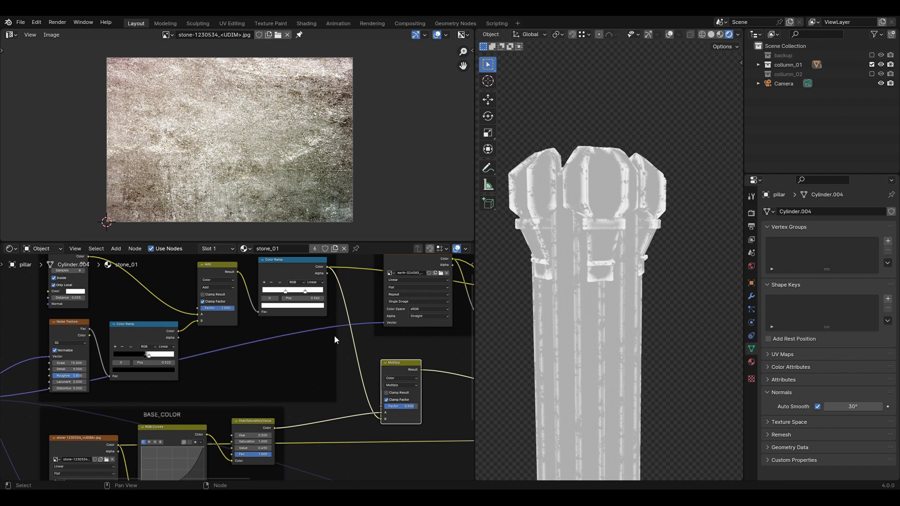
pyautogui.moveTo(391, 362); pyautogui.dragTo(397, 367)
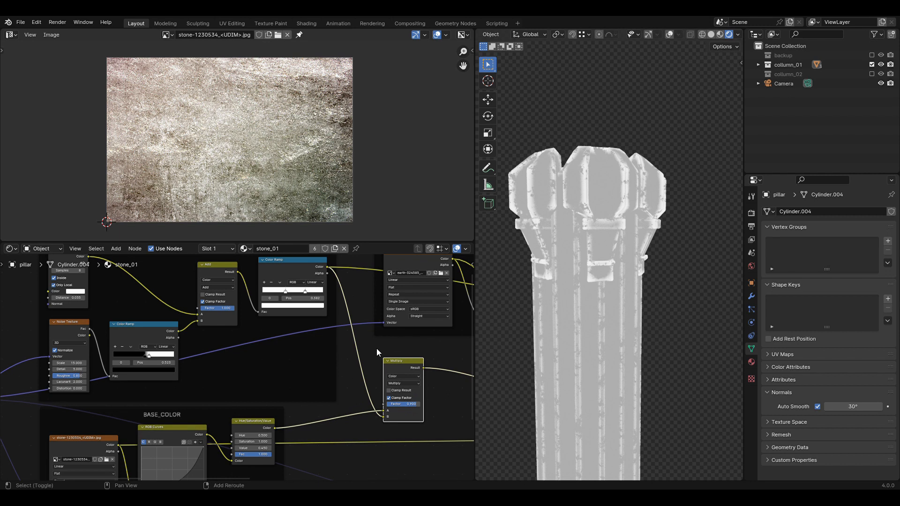
pyautogui.moveTo(376, 348); pyautogui.dragTo(361, 349, button='middle')
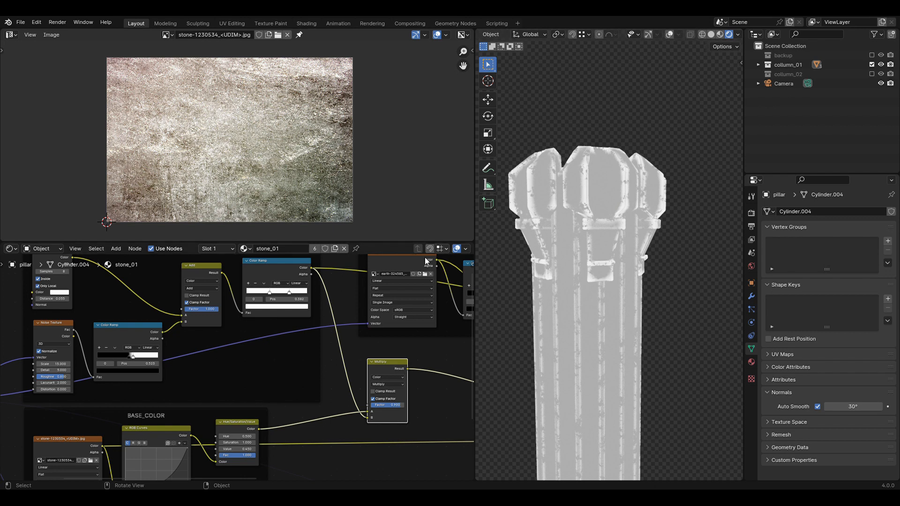
# Check the colors of both stops on the edge wear Color Ramp fed by the Add node
pyautogui.scroll(3, 382, 350)
pyautogui.scroll(1, 381, 351)
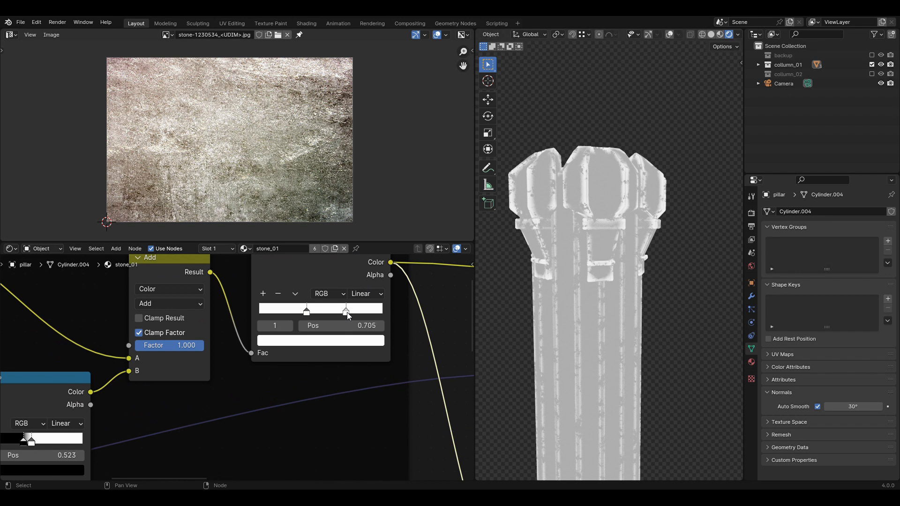
pyautogui.click(321, 340)
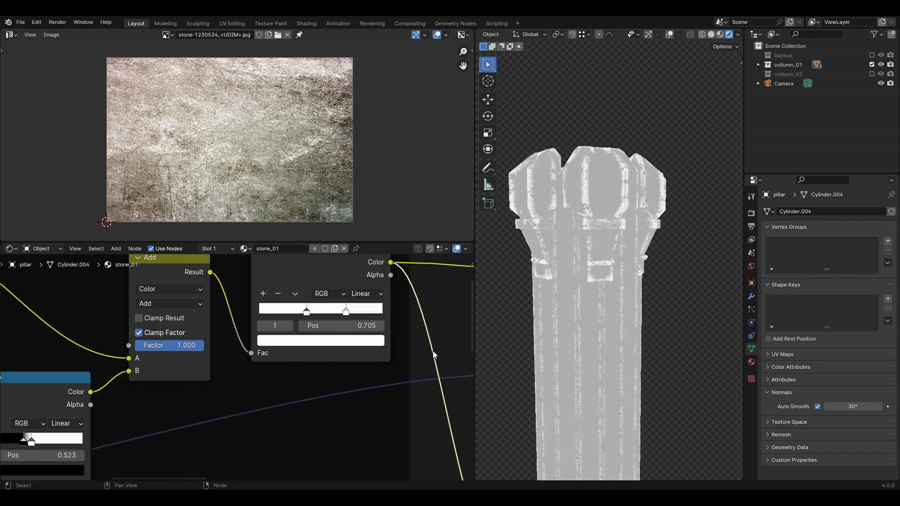
pyautogui.click(307, 312)
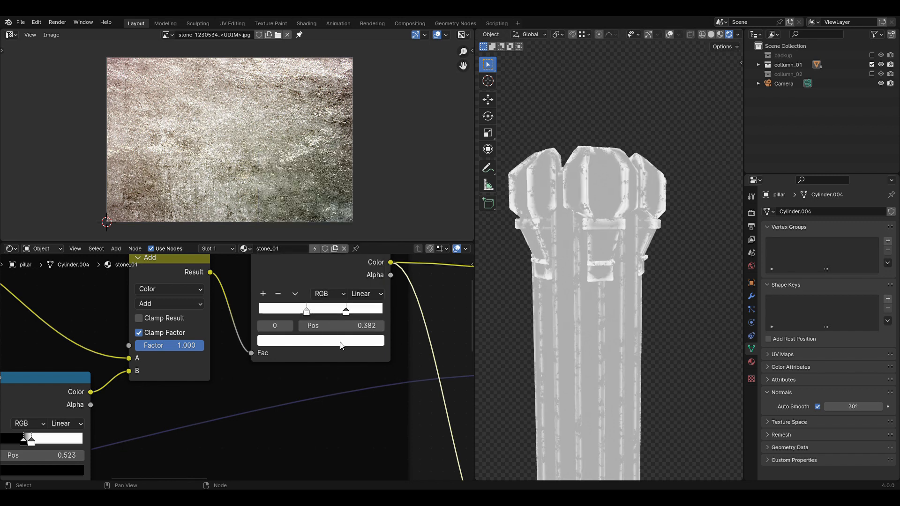
pyautogui.click(342, 344)
pyautogui.moveTo(441, 316); pyautogui.dragTo(398, 319, button='middle')
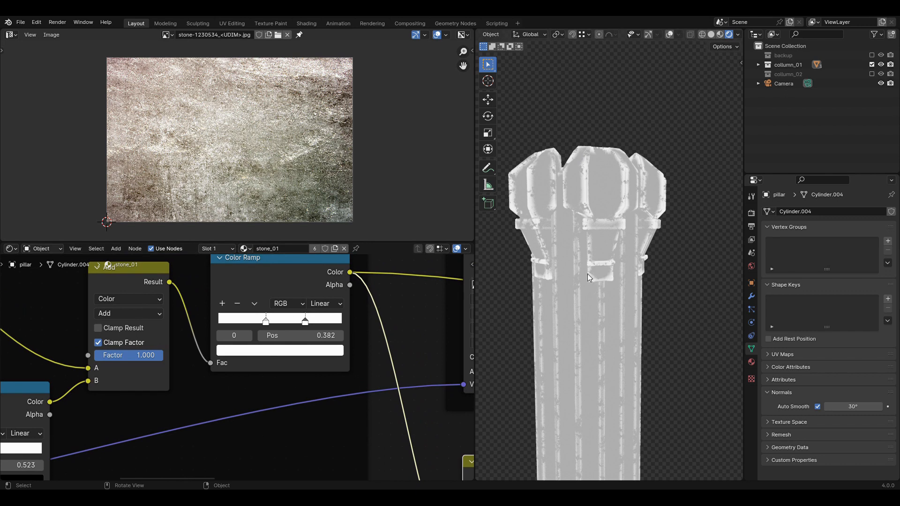
# Preview the Multiply node combining base color and edge wear on the pillar, and inspect the capital and shaft
pyautogui.scroll(-3, 617, 214)
pyautogui.scroll(-4, 388, 320)
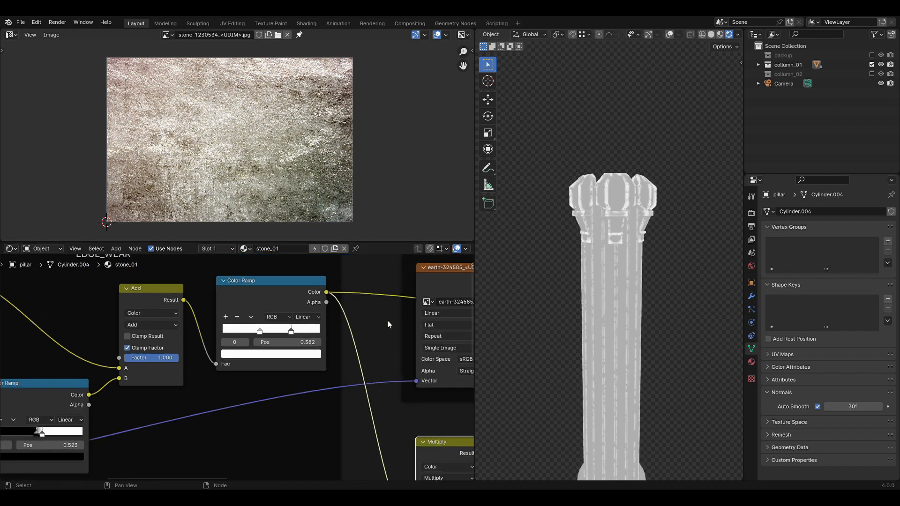
pyautogui.moveTo(375, 345); pyautogui.dragTo(359, 302, button='middle')
pyautogui.moveTo(410, 404); pyautogui.dragTo(404, 340, button='middle')
pyautogui.keyDown('ctrl'); pyautogui.keyDown('shift'); pyautogui.click(398, 340); pyautogui.keyUp('shift'); pyautogui.keyUp('ctrl')
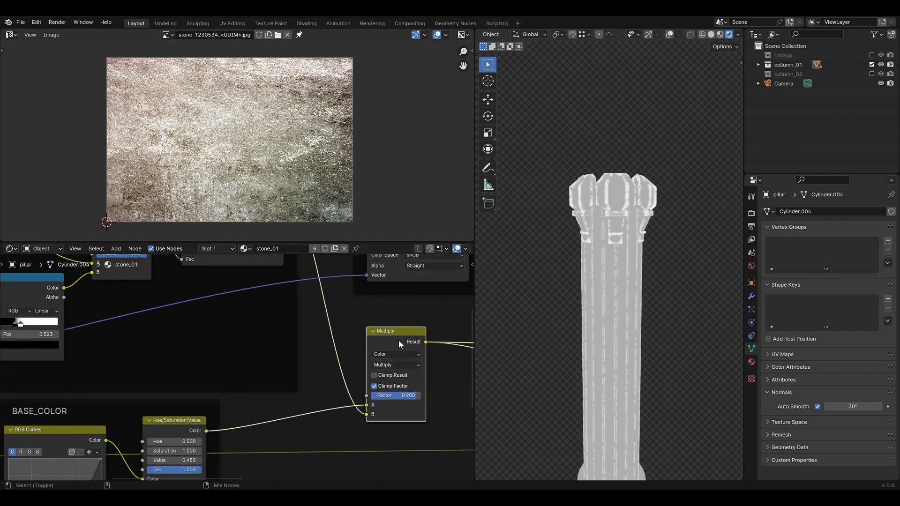
pyautogui.moveTo(457, 335); pyautogui.dragTo(432, 321, button='middle')
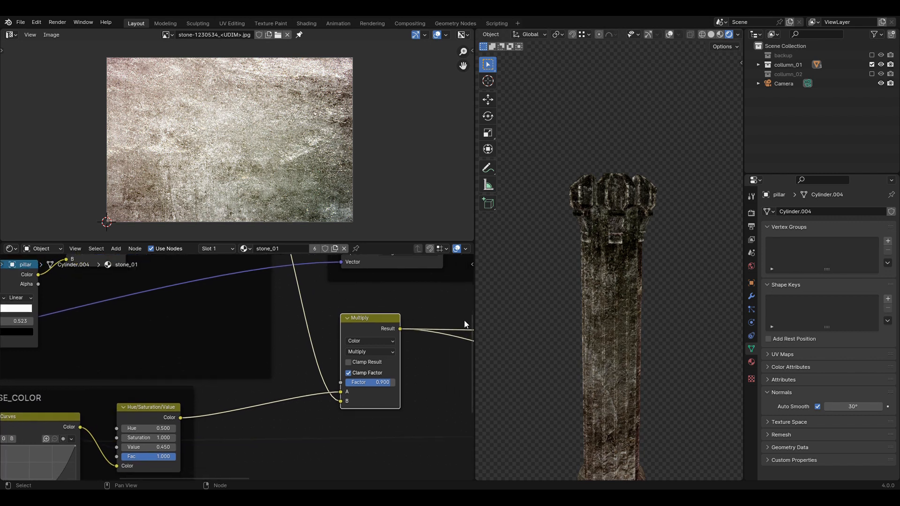
pyautogui.scroll(2, 688, 319)
pyautogui.moveTo(687, 319); pyautogui.dragTo(670, 315, button='middle')
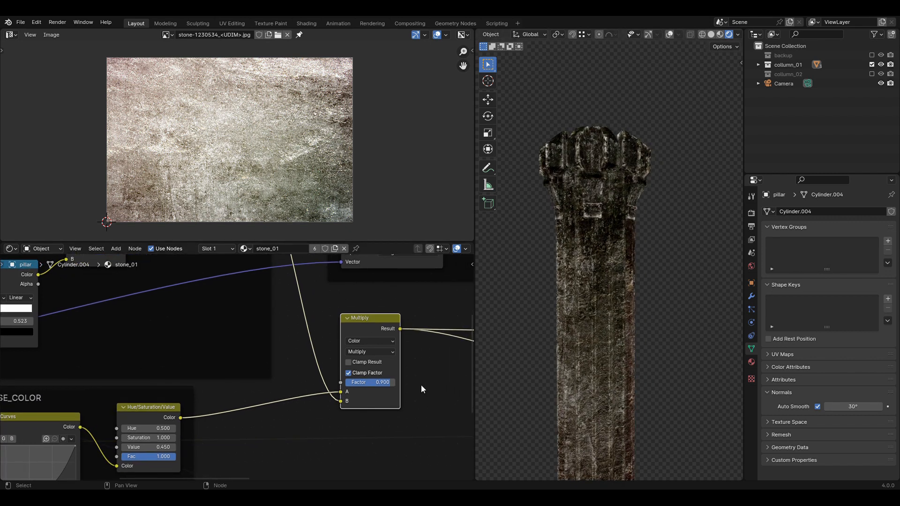
# Set the Multiply node's factor to 1.000 and review the edge wear Color Ramp that feeds it
pyautogui.moveTo(391, 382)
pyautogui.mouseDown()
pyautogui.moveTo(345, 381)
pyautogui.moveTo(398, 382)
pyautogui.mouseUp()
pyautogui.moveTo(323, 334); pyautogui.dragTo(350, 388, button='middle')
pyautogui.scroll(-5, 349, 388)
pyautogui.click(265, 320)
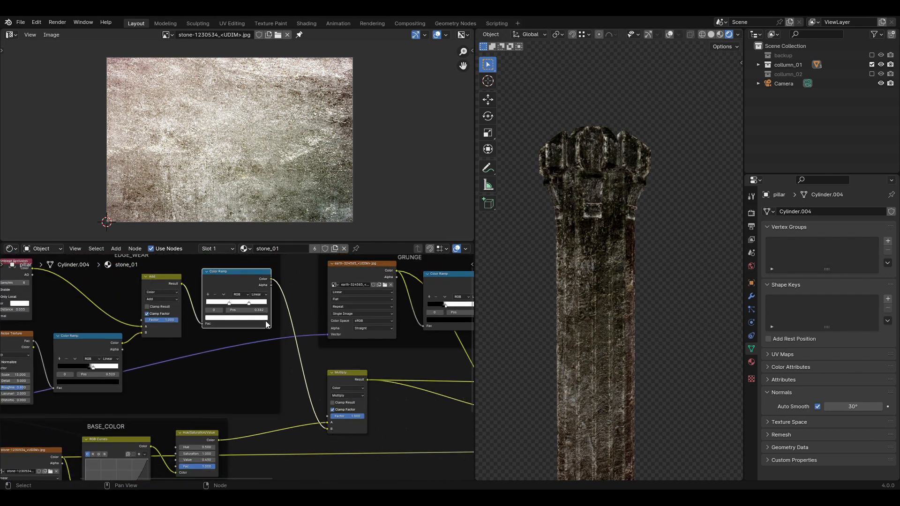
pyautogui.moveTo(330, 432); pyautogui.dragTo(327, 392, button='middle')
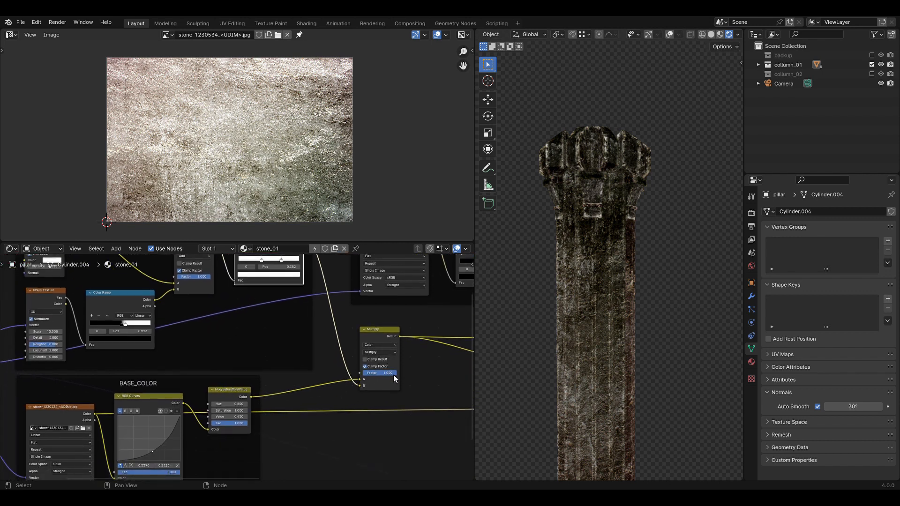
# Compare the edge wear strength by setting the Multiply node's factor to 0.000 and back to 1.000
pyautogui.scroll(3, 404, 381)
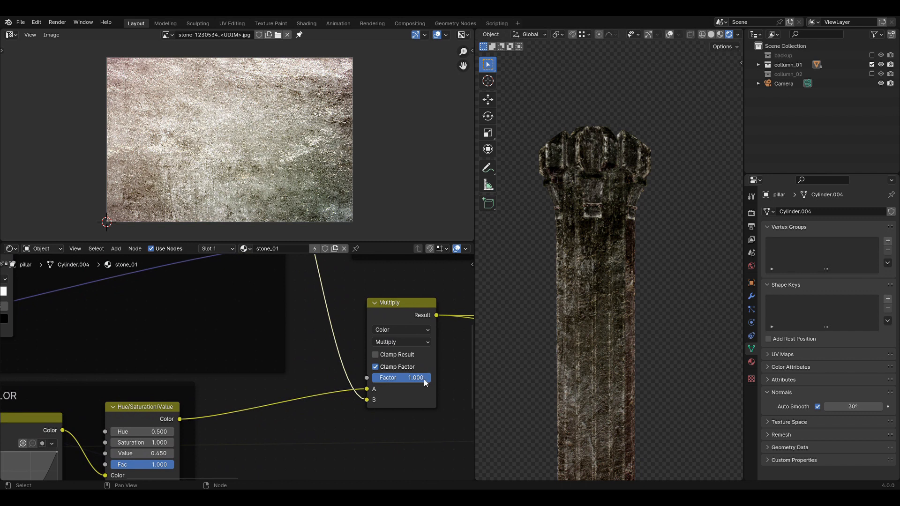
pyautogui.moveTo(425, 382); pyautogui.dragTo(380, 381)
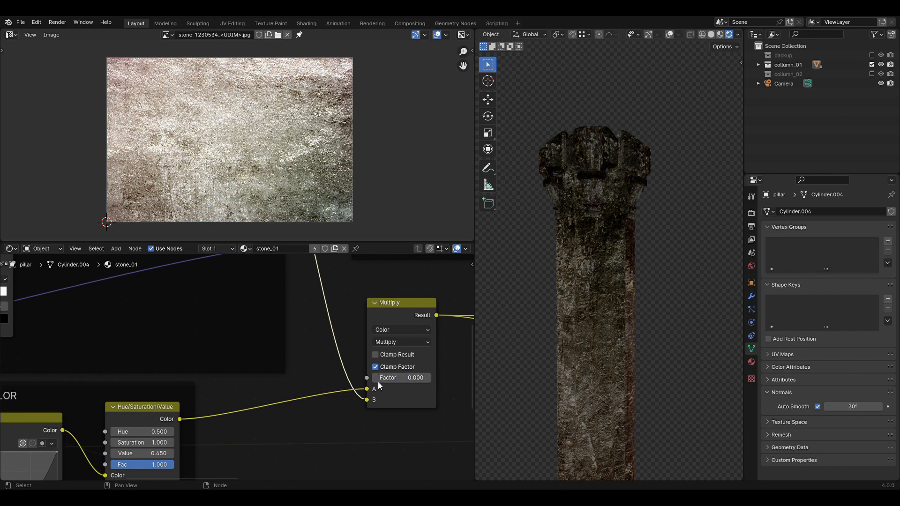
pyautogui.moveTo(377, 381); pyautogui.dragTo(427, 382)
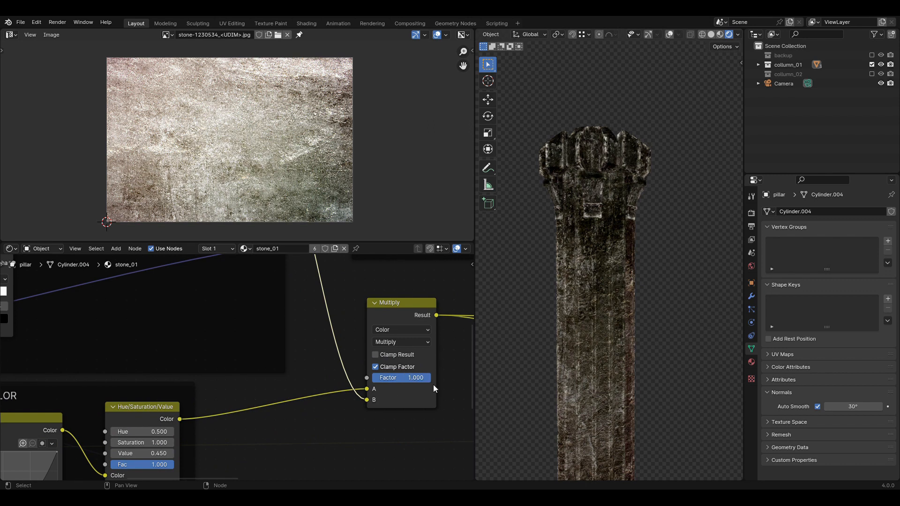
# Set the Multiply node's factor to 0.850
pyautogui.moveTo(394, 377); pyautogui.dragTo(420, 378)
pyautogui.moveTo(423, 377); pyautogui.dragTo(395, 375, button='middle')
pyautogui.moveTo(395, 375); pyautogui.dragTo(397, 375)
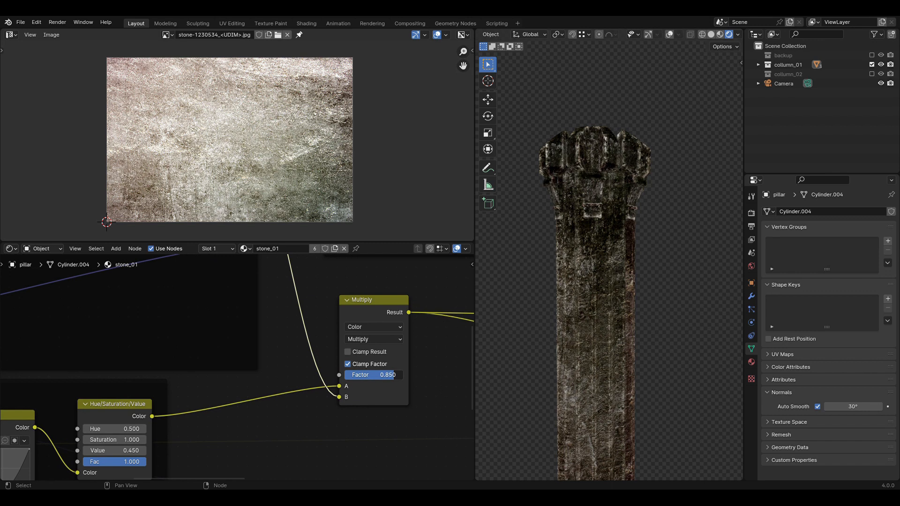
pyautogui.moveTo(411, 373); pyautogui.dragTo(352, 373, button='middle')
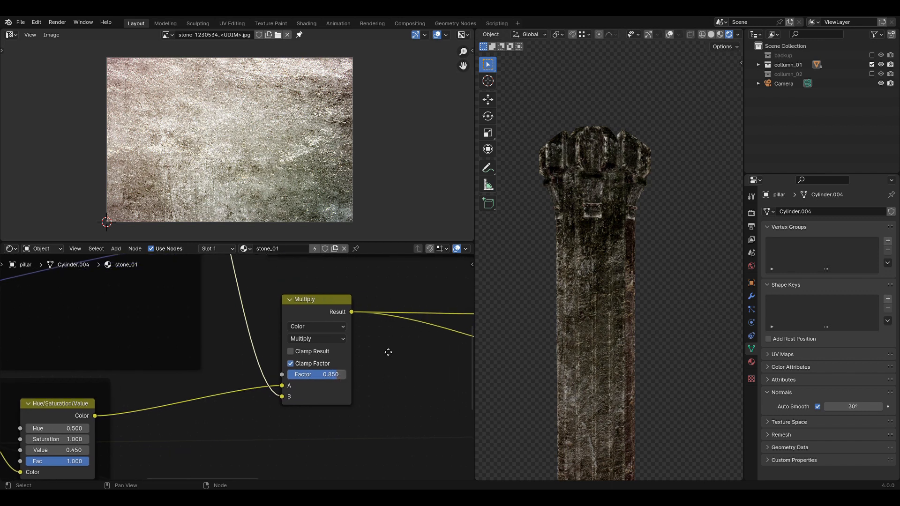
# Inspect the edge wear on the lower shaft and base of the pillar, and fine-tune the Multiply node's factor
pyautogui.moveTo(536, 318); pyautogui.dragTo(626, 321, button='middle')
pyautogui.keyDown('shift'); pyautogui.moveTo(637, 369); pyautogui.dragTo(663, 268, button='middle'); pyautogui.keyUp('shift')
pyautogui.scroll(1, 663, 268)
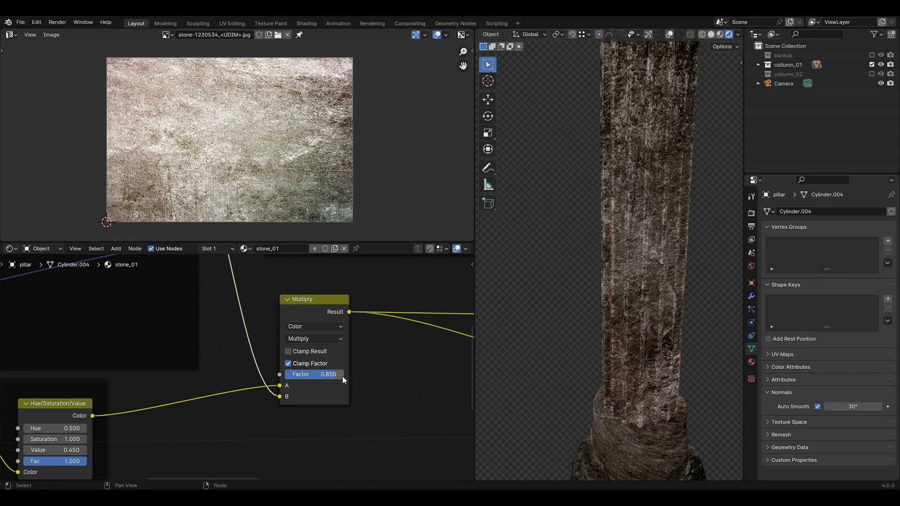
pyautogui.moveTo(334, 375); pyautogui.dragTo(335, 374)
pyautogui.scroll(-1, 392, 381)
pyautogui.scroll(-3, 418, 333)
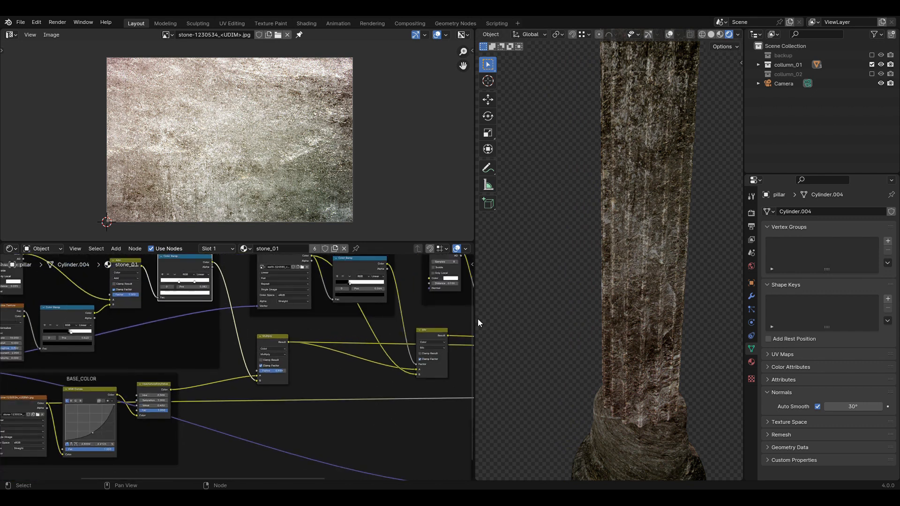
pyautogui.moveTo(393, 372); pyautogui.dragTo(358, 379, button='middle')
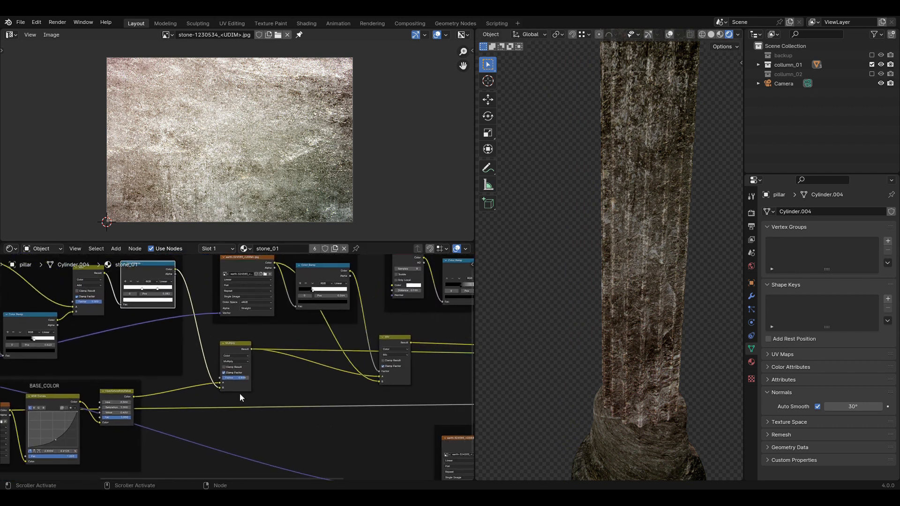
# Review how the Multiply node's result runs into the Mix node below the GRUNGE group
pyautogui.moveTo(490, 403); pyautogui.dragTo(527, 350, button='middle')
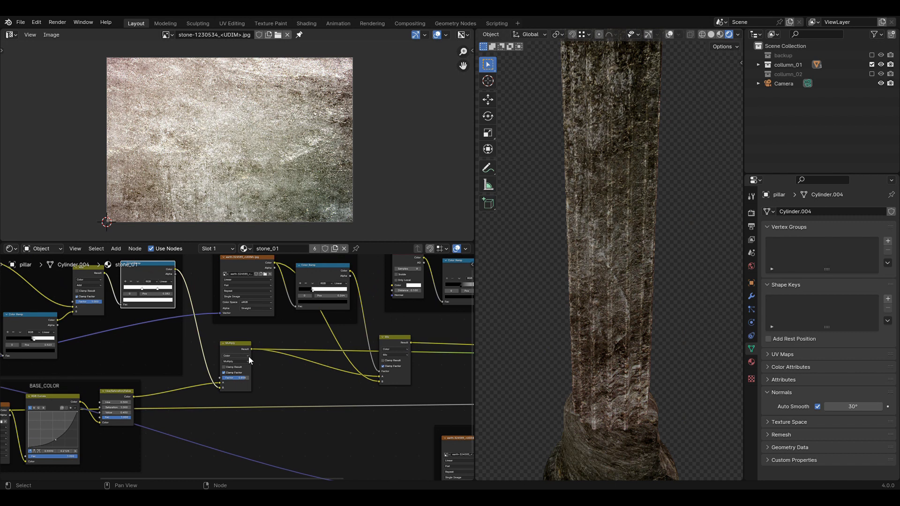
pyautogui.scroll(1, 262, 368)
pyautogui.moveTo(322, 372); pyautogui.dragTo(312, 357)
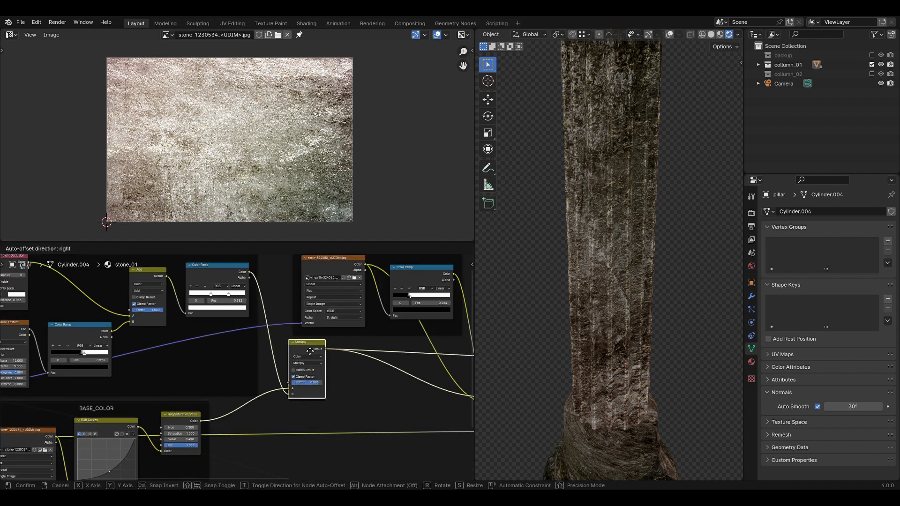
pyautogui.moveTo(399, 365); pyautogui.dragTo(281, 370, button='middle')
pyautogui.scroll(4, 327, 371)
pyautogui.moveTo(367, 379); pyautogui.dragTo(316, 369, button='middle')
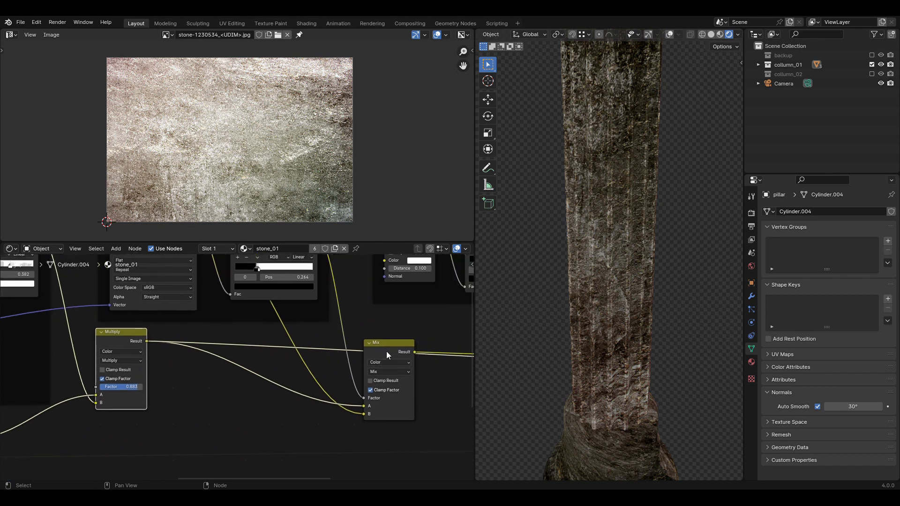
pyautogui.moveTo(386, 350); pyautogui.dragTo(390, 349)
pyautogui.moveTo(365, 319); pyautogui.dragTo(366, 330, button='middle')
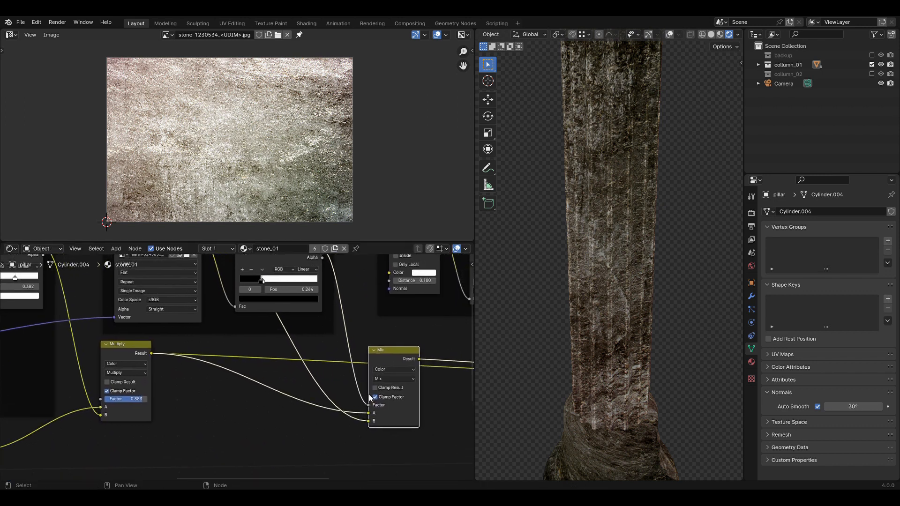
pyautogui.moveTo(126, 357)
pyautogui.mouseDown()
pyautogui.moveTo(135, 355)
pyautogui.moveTo(127, 350)
pyautogui.mouseUp()
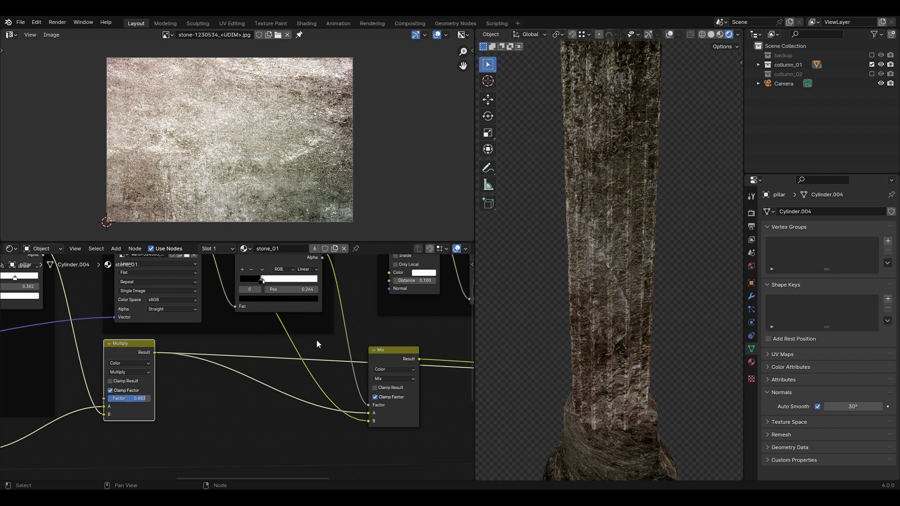
# Show the grunge texture earth-324585_<UDIM>.jpg in the Image Editor and examine its surface pattern
pyautogui.moveTo(316, 343); pyautogui.dragTo(340, 417, button='middle')
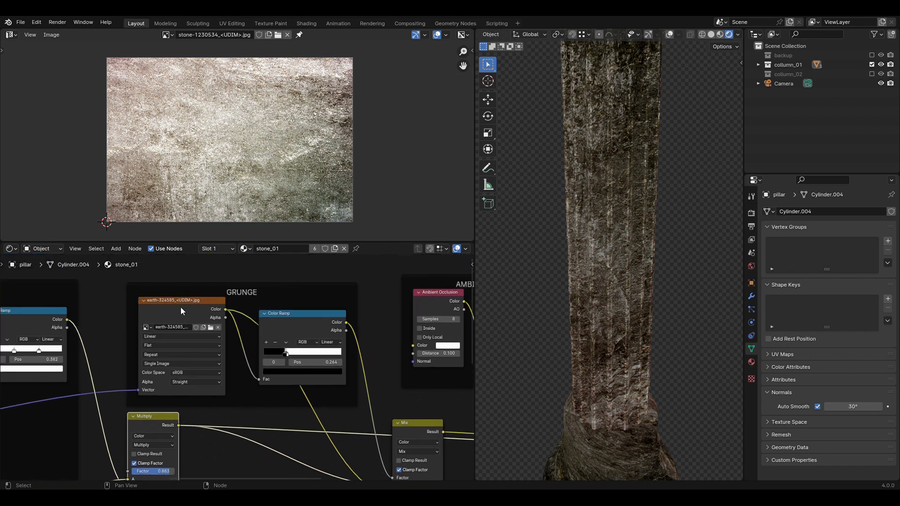
pyautogui.moveTo(178, 316); pyautogui.dragTo(177, 309)
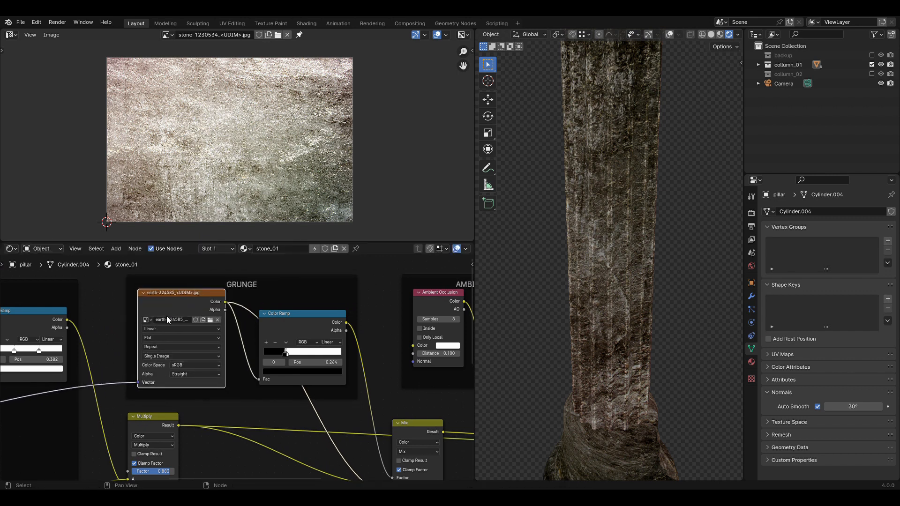
pyautogui.click(168, 34)
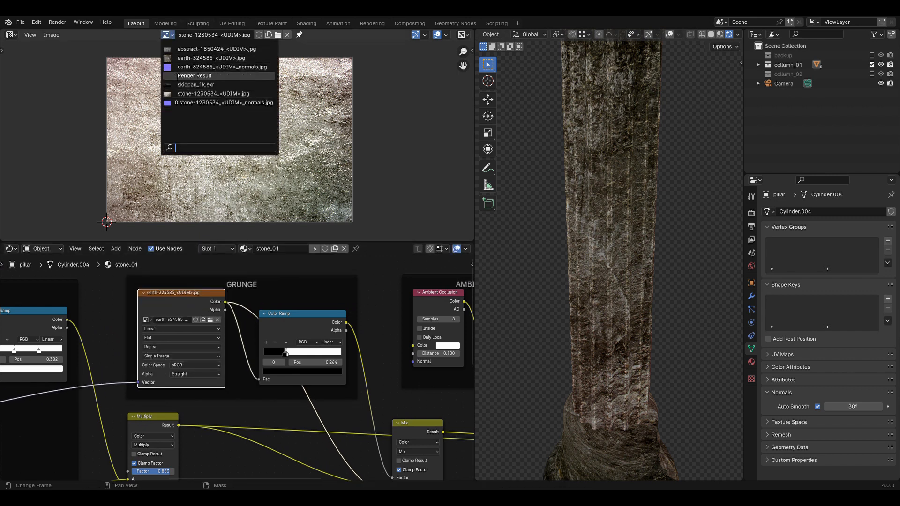
pyautogui.click(178, 63)
pyautogui.scroll(-1, 230, 175)
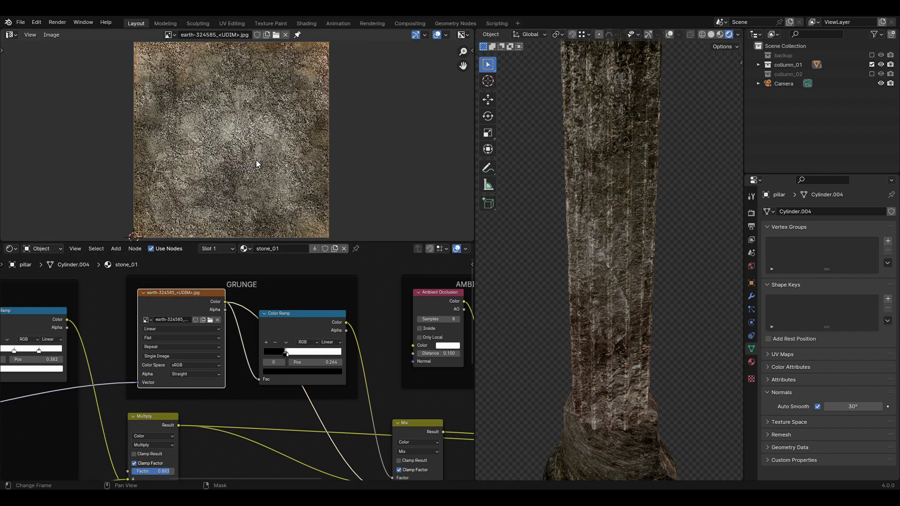
pyautogui.scroll(-1, 274, 153)
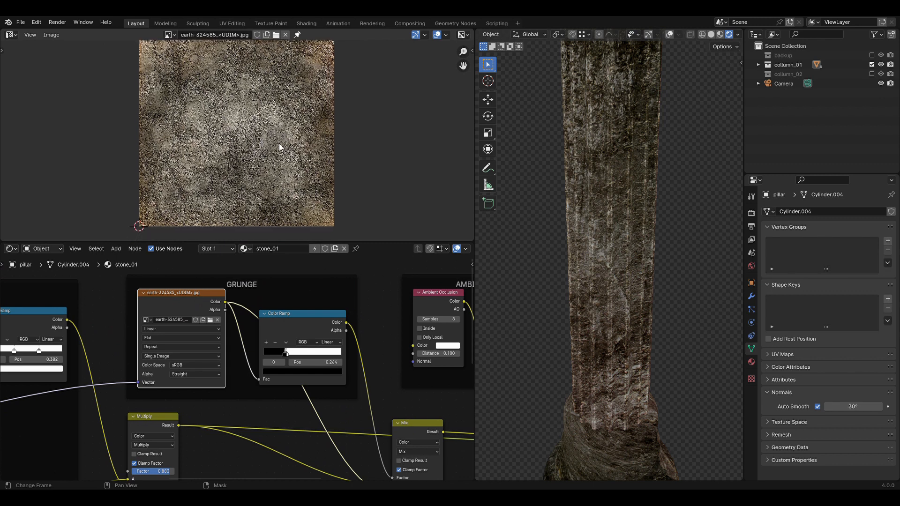
pyautogui.moveTo(373, 160); pyautogui.dragTo(371, 171, button='middle')
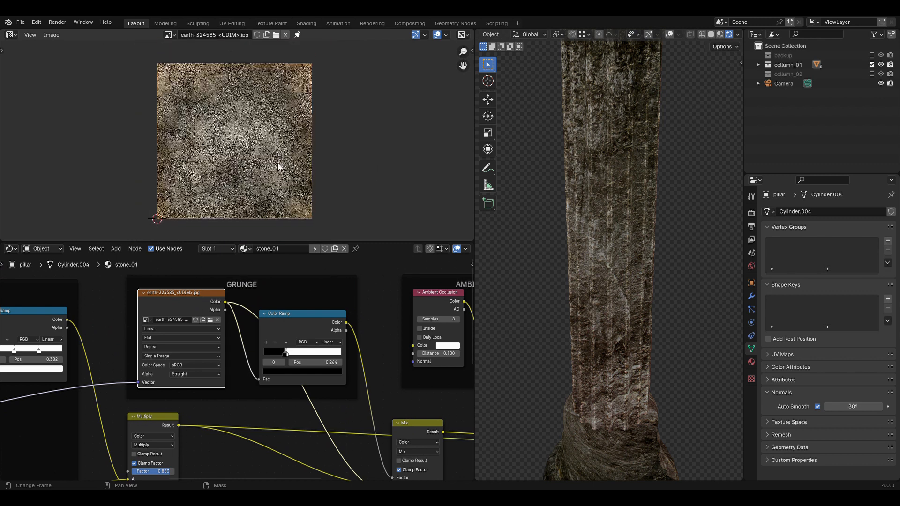
pyautogui.scroll(1, 309, 170)
pyautogui.scroll(-1, 308, 169)
pyautogui.scroll(1, 282, 184)
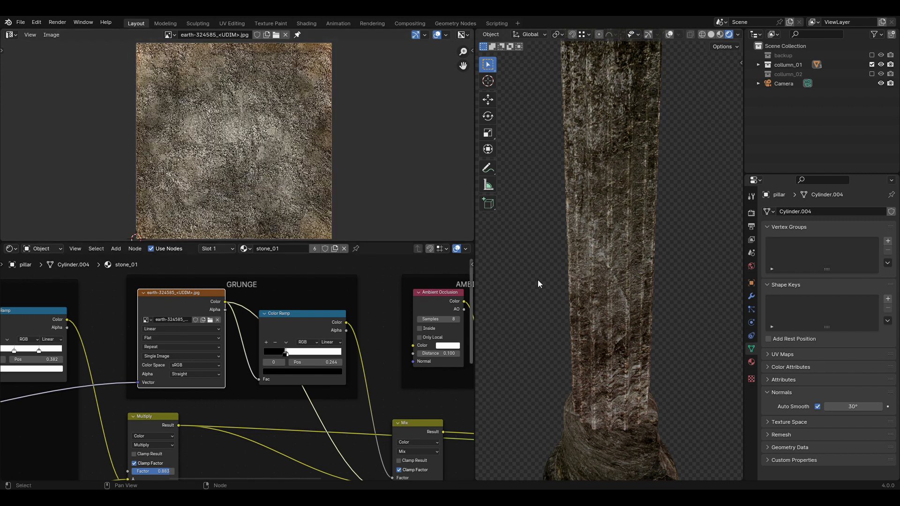
# Preview the GRUNGE group's earth-324585_<UDIM>.jpg texture node on the whole pillar
pyautogui.scroll(-5, 620, 312)
pyautogui.moveTo(620, 312); pyautogui.dragTo(625, 299, button='middle')
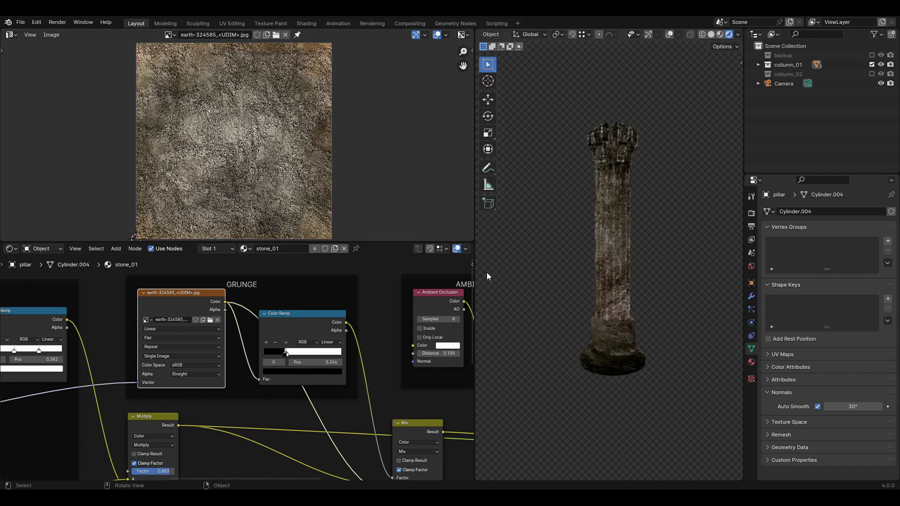
pyautogui.keyDown('ctrl'); pyautogui.keyDown('shift'); pyautogui.click(185, 302); pyautogui.keyUp('shift'); pyautogui.keyUp('ctrl')
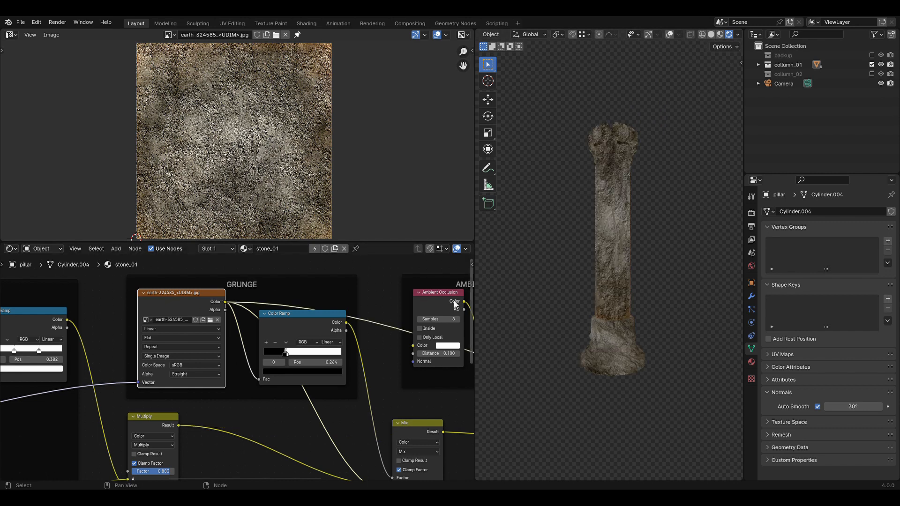
pyautogui.moveTo(378, 306); pyautogui.dragTo(351, 272, button='middle')
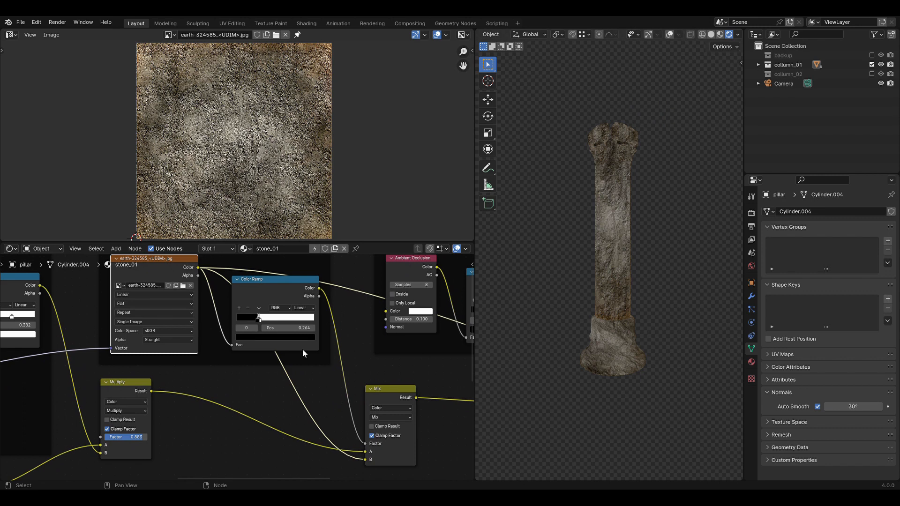
# Preview the Mix node's blend of stone and grunge on the pillar, then select the Multiply node feeding it
pyautogui.moveTo(377, 403); pyautogui.dragTo(381, 400)
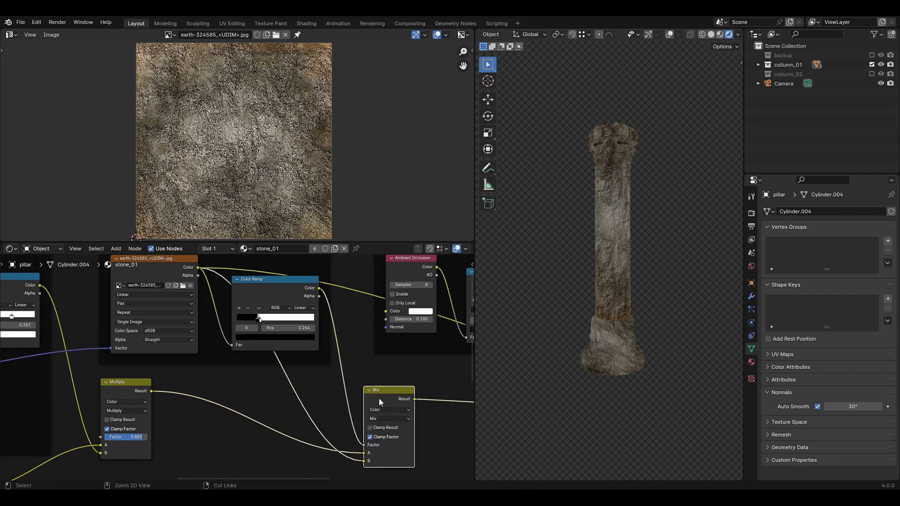
pyautogui.keyDown('ctrl'); pyautogui.keyDown('shift'); pyautogui.click(378, 398); pyautogui.keyUp('shift'); pyautogui.keyUp('ctrl')
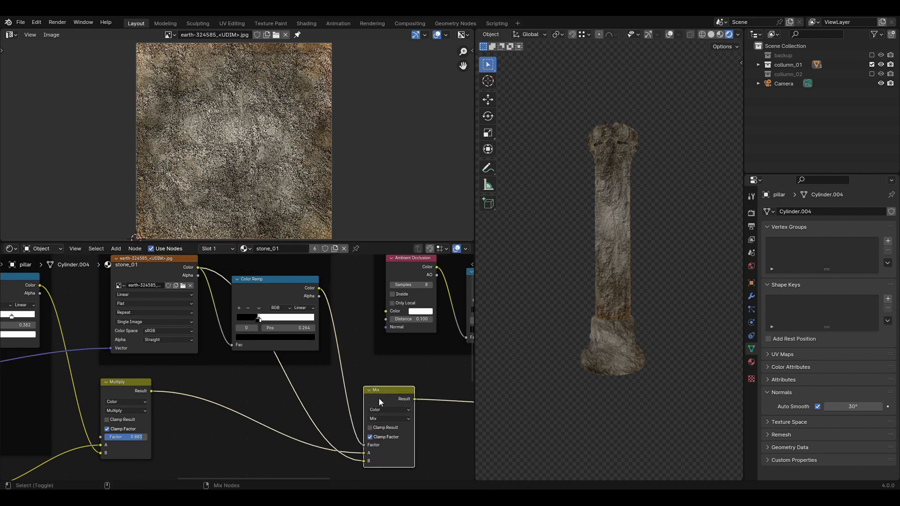
pyautogui.click(120, 390)
# Examine how the Multiply result, the earth texture and the grunge Color Ramp connect to the Mix node's inputs
pyautogui.scroll(-2, 125, 391)
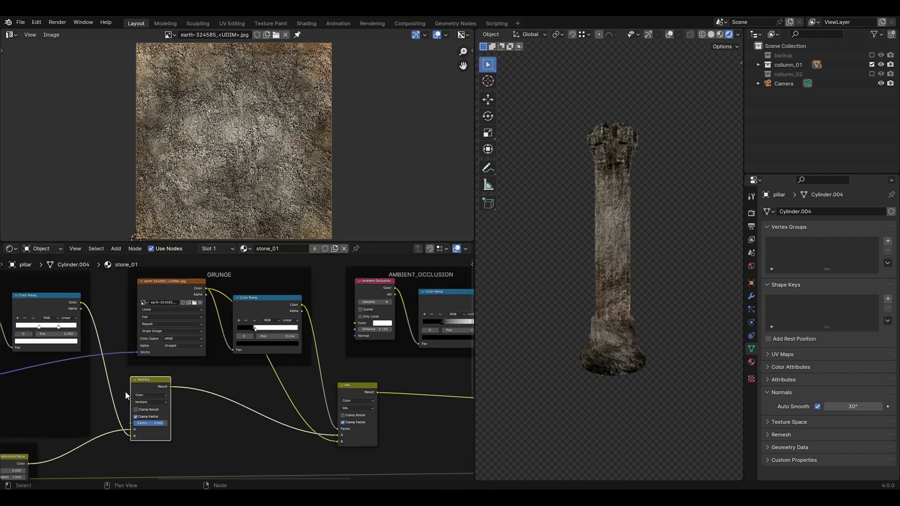
pyautogui.moveTo(133, 455); pyautogui.dragTo(313, 436, button='middle')
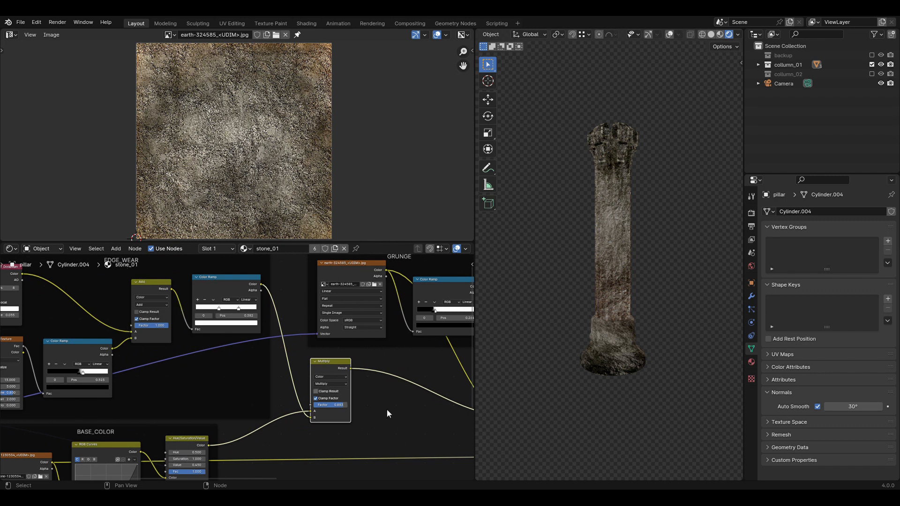
pyautogui.moveTo(428, 392); pyautogui.dragTo(299, 447, button='middle')
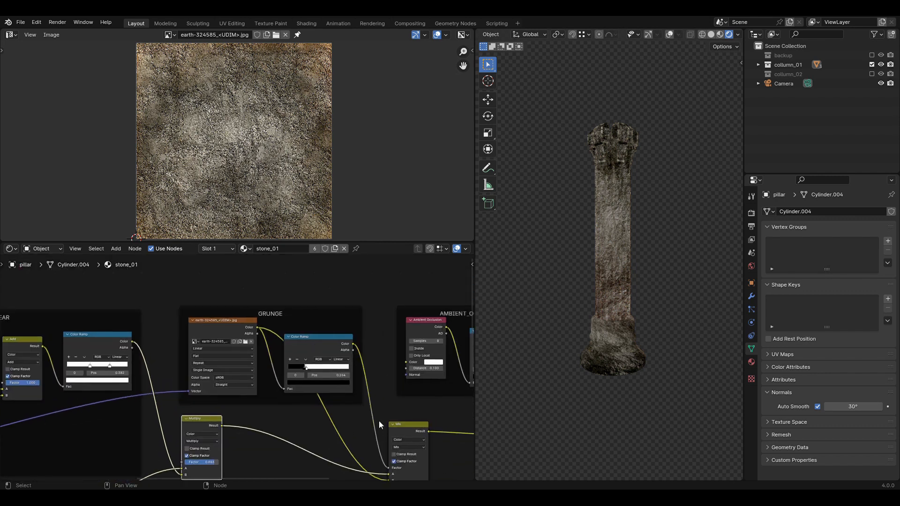
pyautogui.moveTo(357, 429); pyautogui.dragTo(334, 403, button='middle')
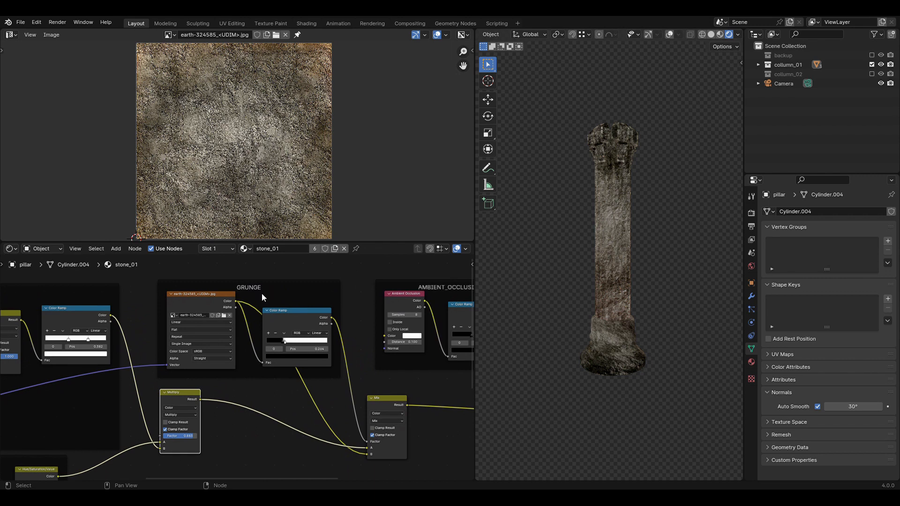
pyautogui.scroll(1, 336, 417)
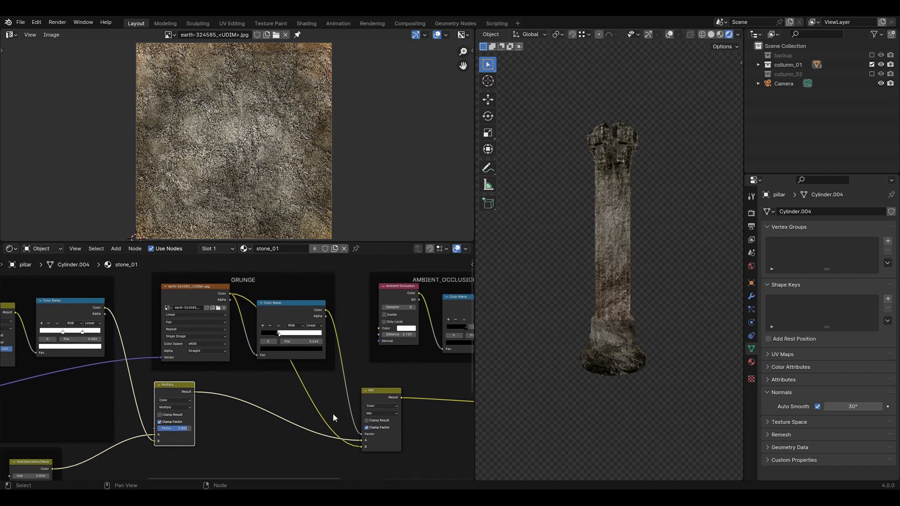
pyautogui.scroll(1, 341, 423)
pyautogui.scroll(1, 341, 423)
pyautogui.moveTo(341, 422); pyautogui.dragTo(295, 402, button='middle')
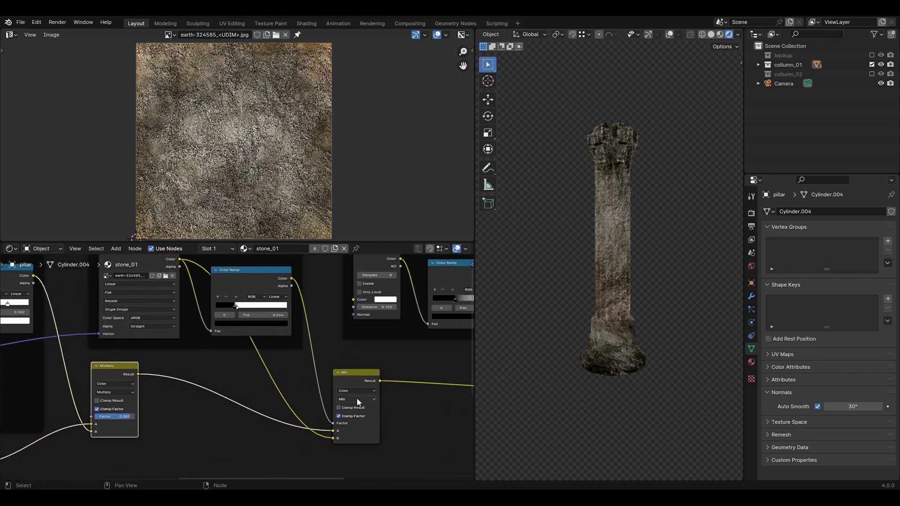
pyautogui.scroll(2, 356, 398)
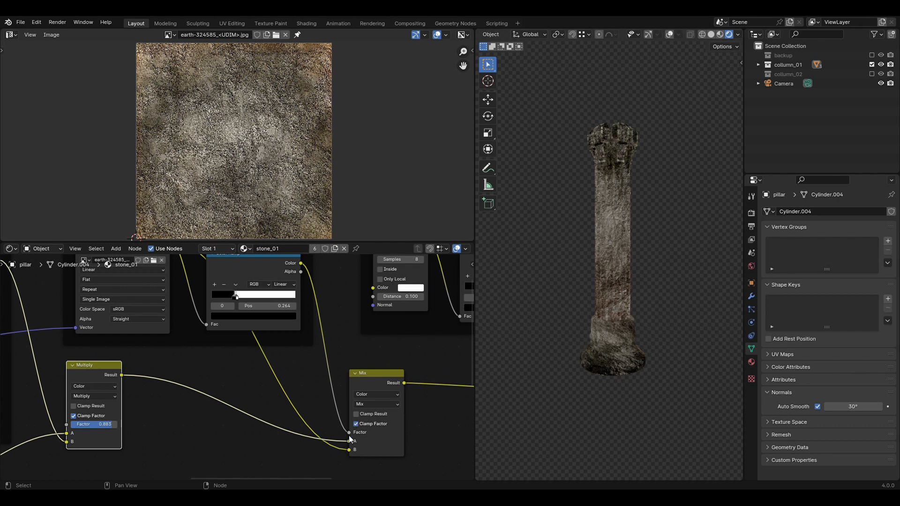
# Disconnect the grunge Color Ramp from the Mix node's factor and compare factors of 1.000, 0.183 and 0.442 on the pillar
pyautogui.moveTo(349, 432); pyautogui.dragTo(397, 434)
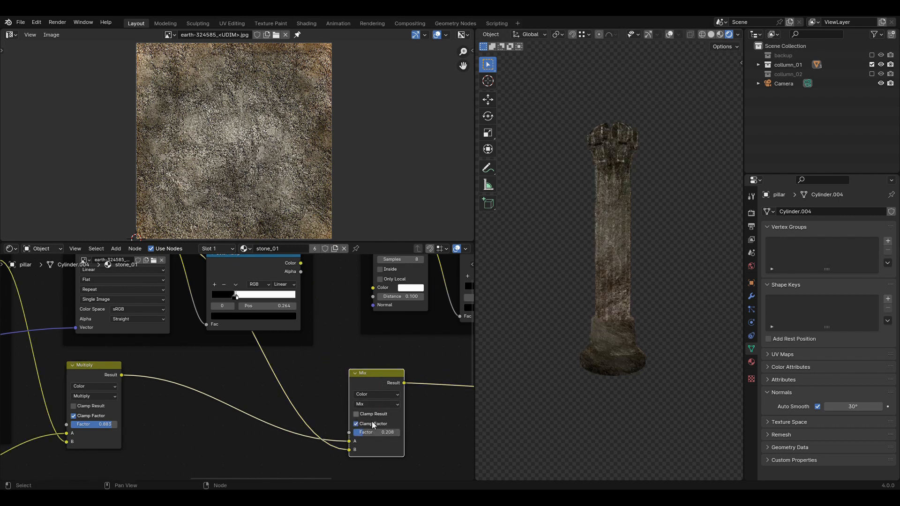
pyautogui.moveTo(366, 437); pyautogui.dragTo(396, 432)
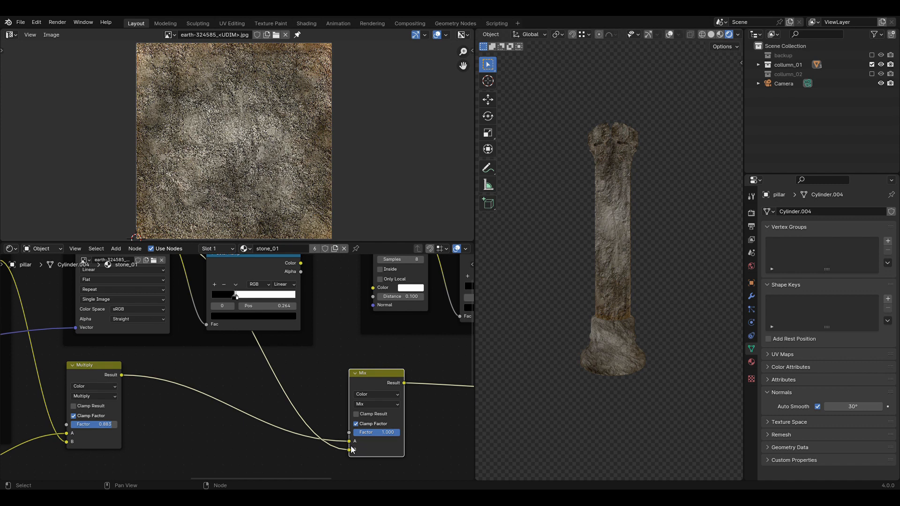
pyautogui.moveTo(398, 432); pyautogui.dragTo(362, 432)
pyautogui.scroll(3, 572, 363)
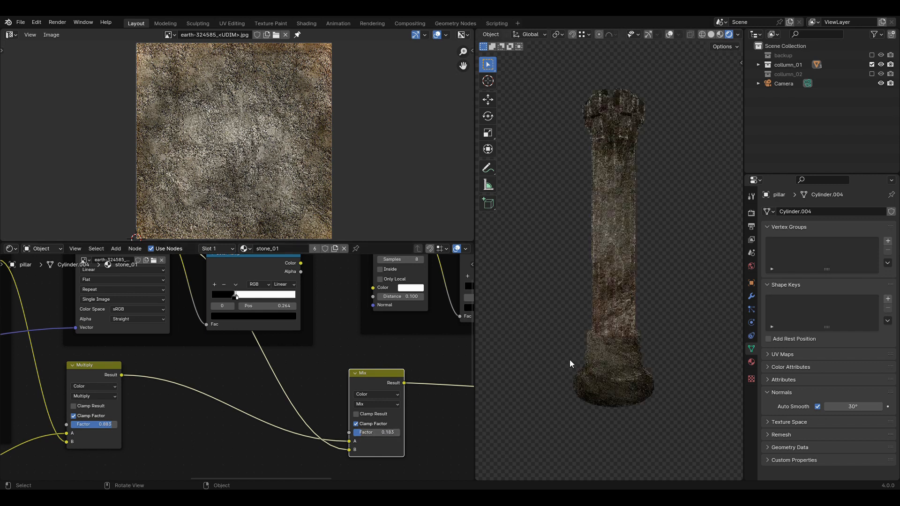
pyautogui.moveTo(365, 432); pyautogui.dragTo(375, 433)
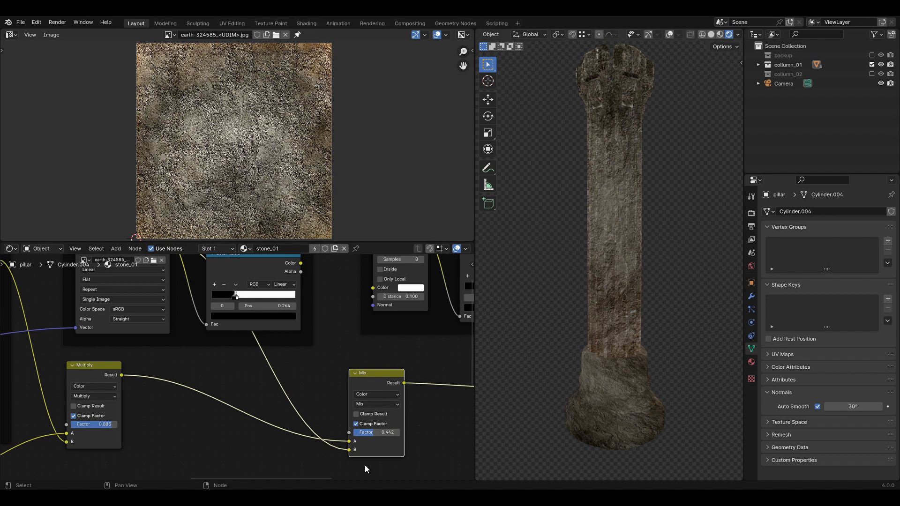
# Preview the GRUNGE group's Color Ramp as a black-and-white mask and inspect it around the pillar
pyautogui.scroll(1, 308, 380)
pyautogui.moveTo(326, 384); pyautogui.dragTo(403, 431, button='middle')
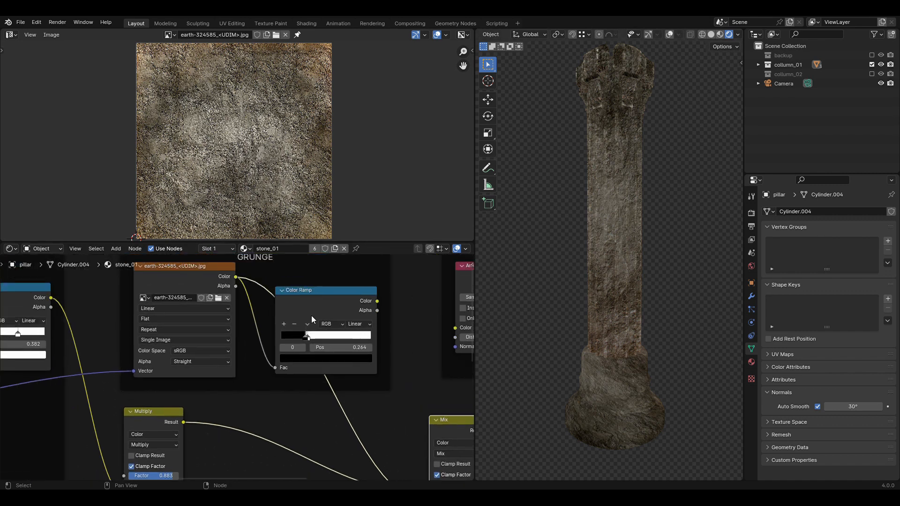
pyautogui.moveTo(320, 309); pyautogui.dragTo(326, 302)
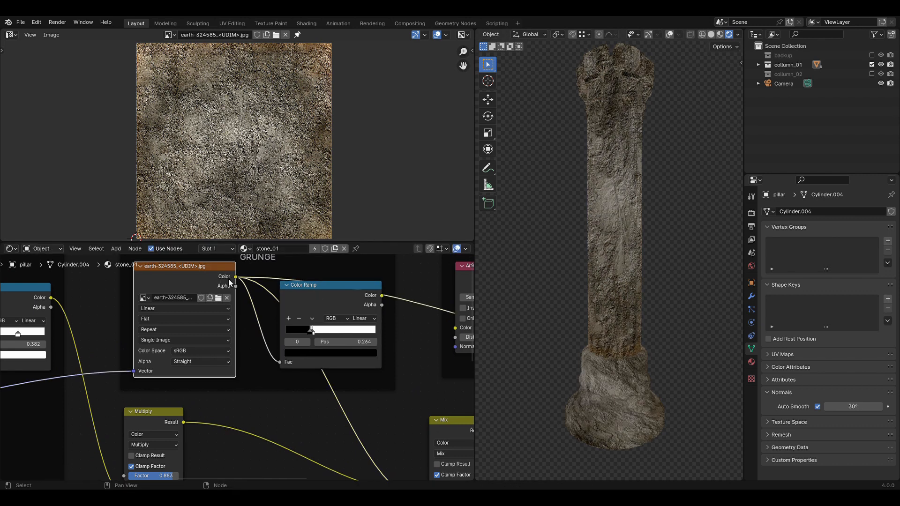
pyautogui.keyDown('ctrl'); pyautogui.keyDown('shift'); pyautogui.click(330, 293); pyautogui.keyUp('shift'); pyautogui.keyUp('ctrl')
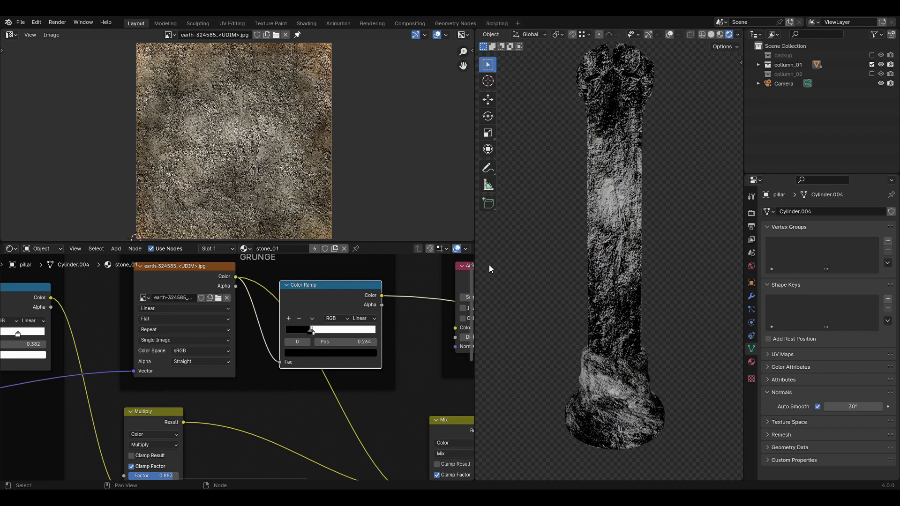
pyautogui.moveTo(415, 290); pyautogui.dragTo(386, 293, button='middle')
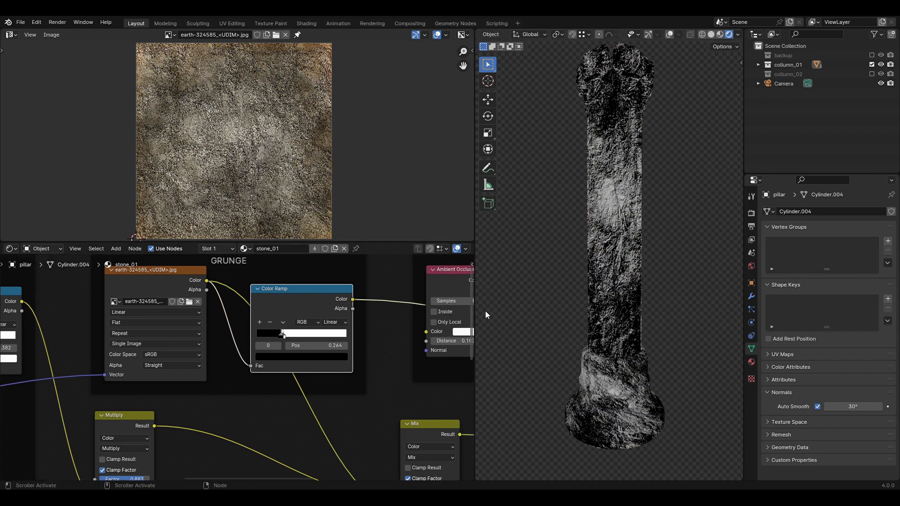
pyautogui.moveTo(645, 336); pyautogui.dragTo(627, 356, button='middle')
pyautogui.scroll(2, 344, 340)
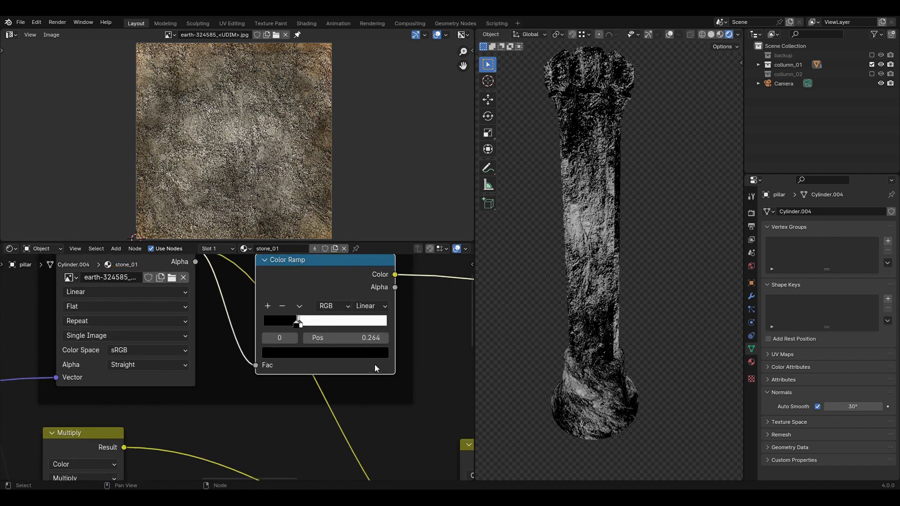
pyautogui.moveTo(642, 339); pyautogui.dragTo(624, 333, button='middle')
pyautogui.scroll(-2, 412, 389)
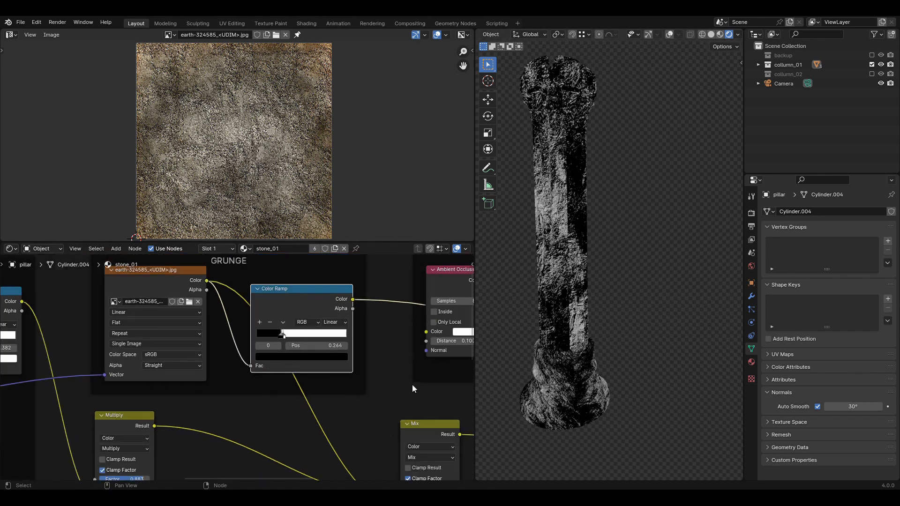
# Reconnect the grunge Color Ramp's Color output to the Mix node's Factor input
pyautogui.scroll(-1, 412, 384)
pyautogui.moveTo(390, 384); pyautogui.dragTo(380, 341, button='middle')
pyautogui.moveTo(334, 260); pyautogui.dragTo(378, 436)
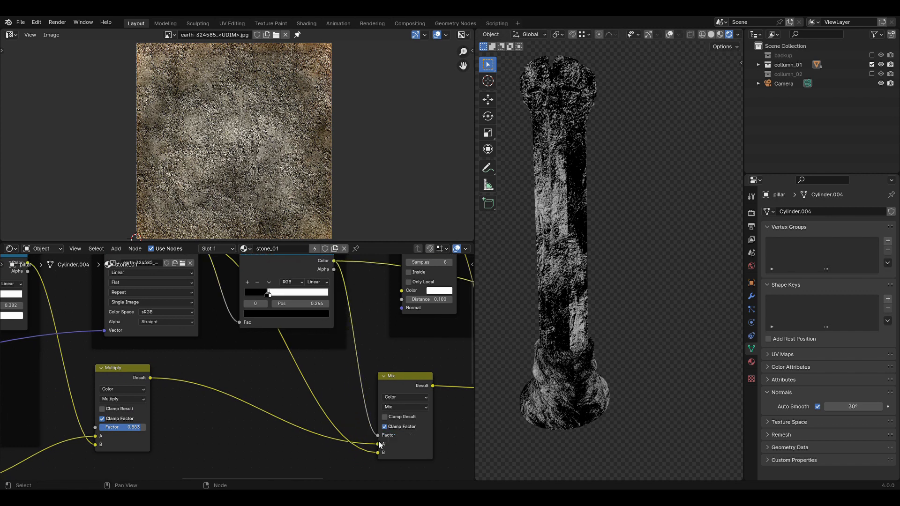
# Preview the Mix node's result on the pillar to inspect the grunge blended over the base color
pyautogui.moveTo(365, 401); pyautogui.dragTo(396, 431, button='middle')
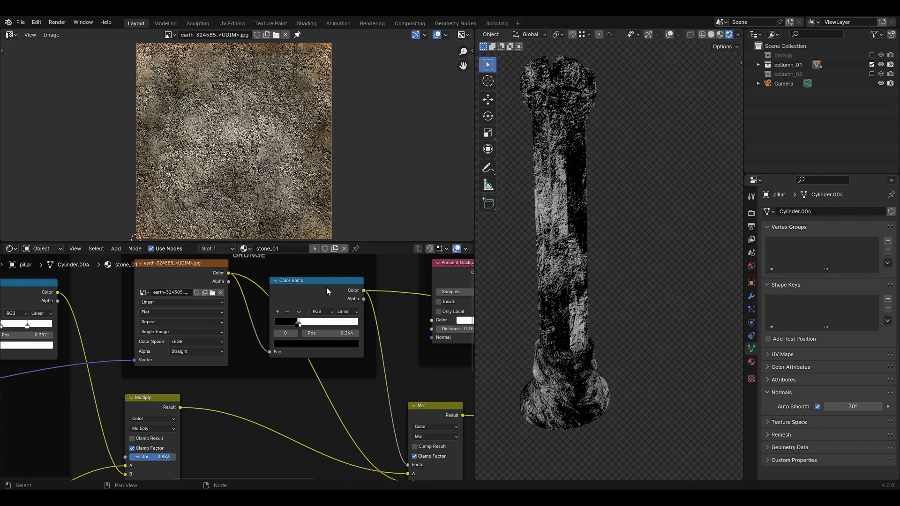
pyautogui.keyDown('ctrl'); pyautogui.keyDown('shift'); pyautogui.click(426, 407); pyautogui.keyUp('shift'); pyautogui.keyUp('ctrl')
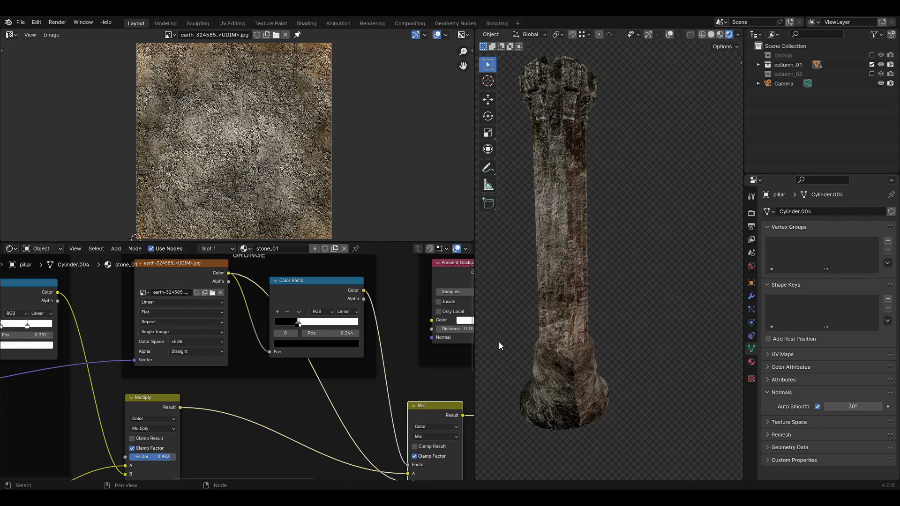
pyautogui.moveTo(479, 397); pyautogui.dragTo(647, 337, button='middle')
pyautogui.moveTo(325, 431); pyautogui.dragTo(294, 389, button='middle')
pyautogui.moveTo(356, 407); pyautogui.dragTo(334, 443, button='middle')
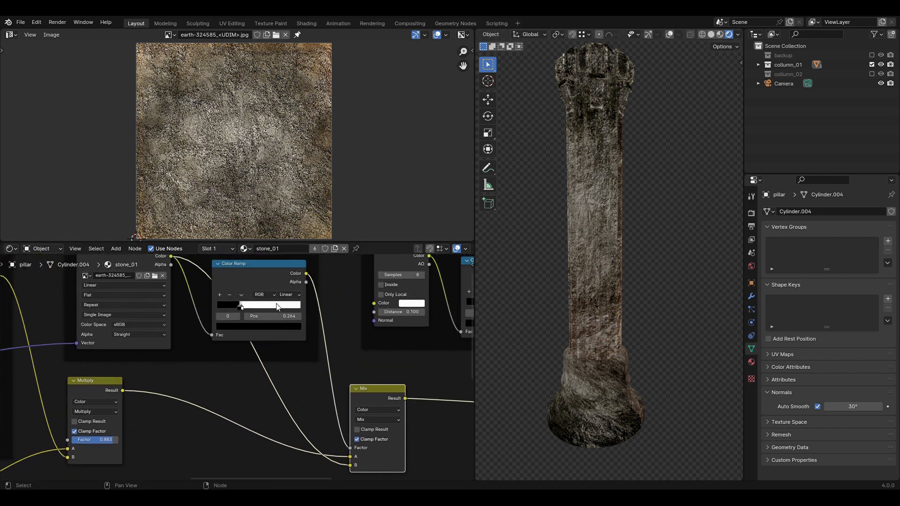
# Examine the effect of the GRUNGE group's Color Ramp mask around the pillar, from a distance and up close
pyautogui.moveTo(264, 271); pyautogui.dragTo(271, 276)
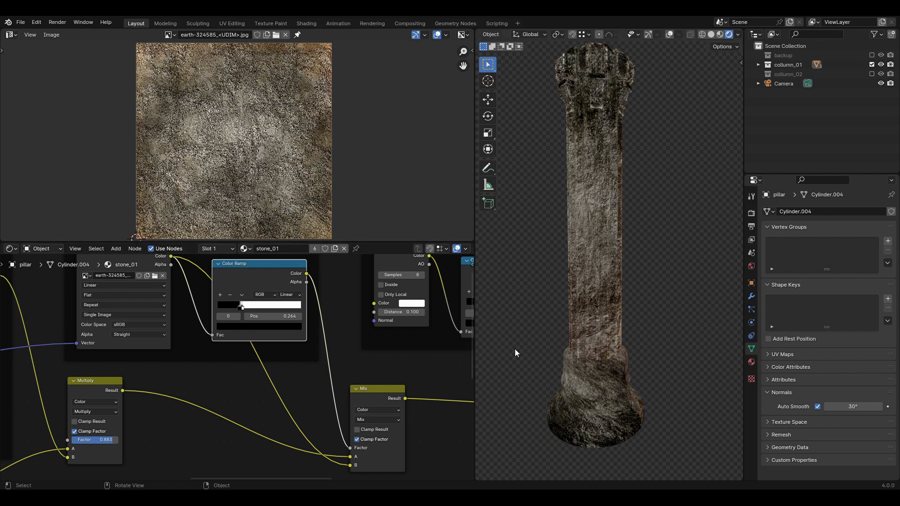
pyautogui.moveTo(606, 370); pyautogui.dragTo(615, 369, button='middle')
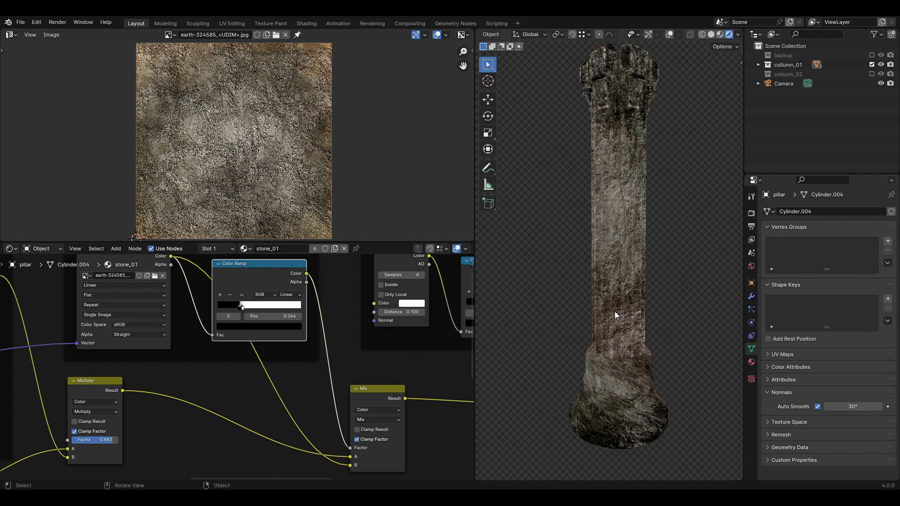
pyautogui.moveTo(425, 378); pyautogui.dragTo(417, 404, button='middle')
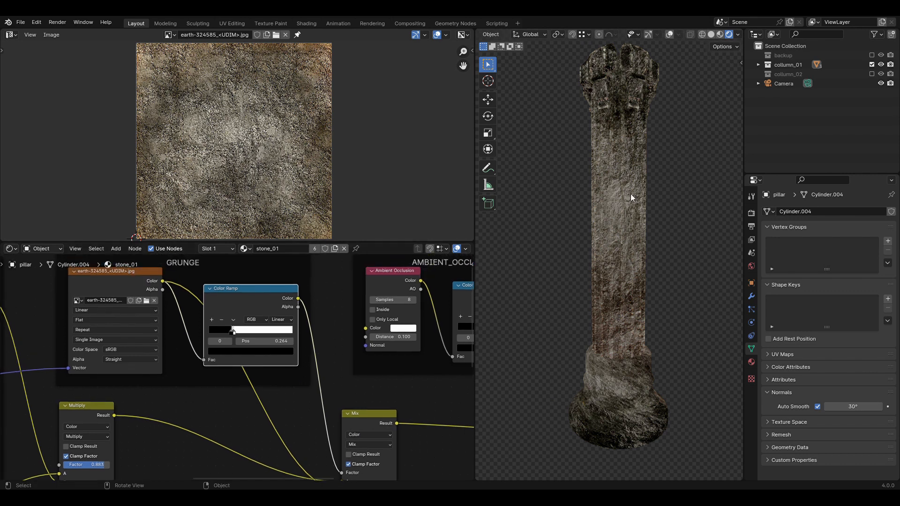
pyautogui.moveTo(631, 193)
pyautogui.mouseDown(button='middle')
pyautogui.moveTo(639, 216)
pyautogui.moveTo(636, 152)
pyautogui.moveTo(639, 244)
pyautogui.moveTo(704, 217)
pyautogui.moveTo(674, 270)
pyautogui.moveTo(576, 297)
pyautogui.moveTo(510, 299)
pyautogui.moveTo(533, 315)
pyautogui.mouseUp(button='middle')
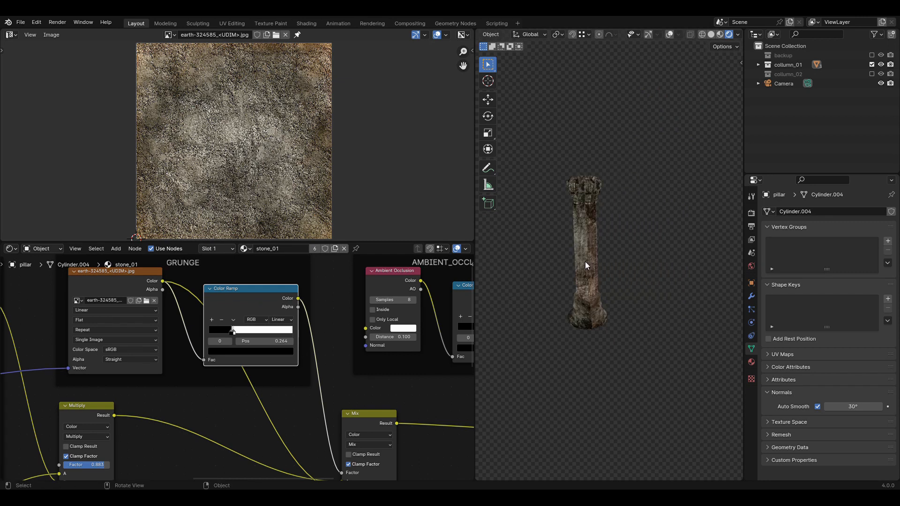
pyautogui.scroll(-2, 616, 314)
pyautogui.moveTo(584, 330); pyautogui.dragTo(620, 329, button='middle')
pyautogui.scroll(6, 661, 325)
pyautogui.scroll(1, 619, 342)
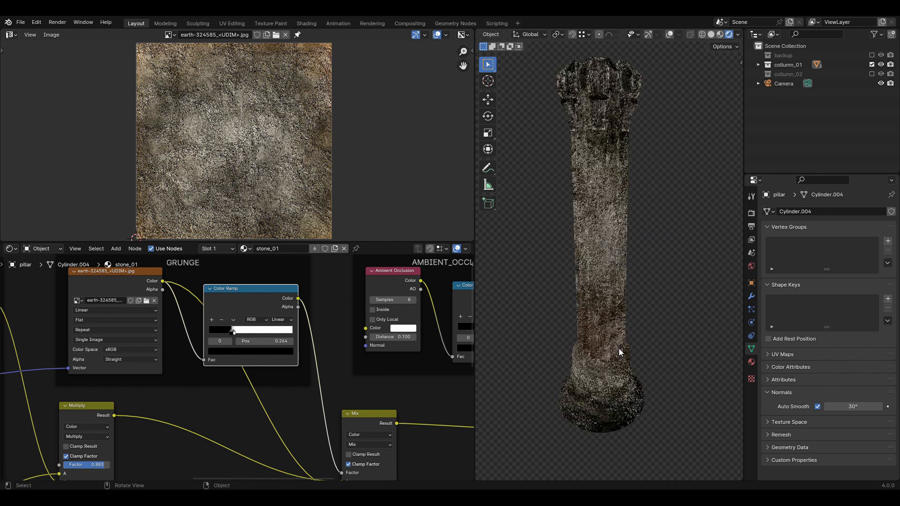
# Examine how the Mix result and the AMBIENT_OCCLUSION group feed the Multiply node's A and B inputs
pyautogui.moveTo(398, 405); pyautogui.dragTo(244, 321, button='middle')
pyautogui.moveTo(217, 337); pyautogui.dragTo(223, 312)
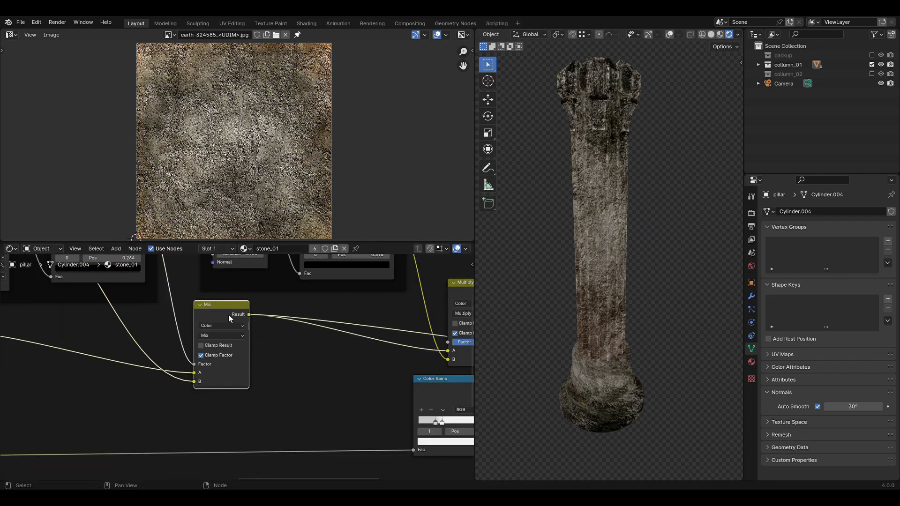
pyautogui.moveTo(342, 315); pyautogui.dragTo(220, 349, button='middle')
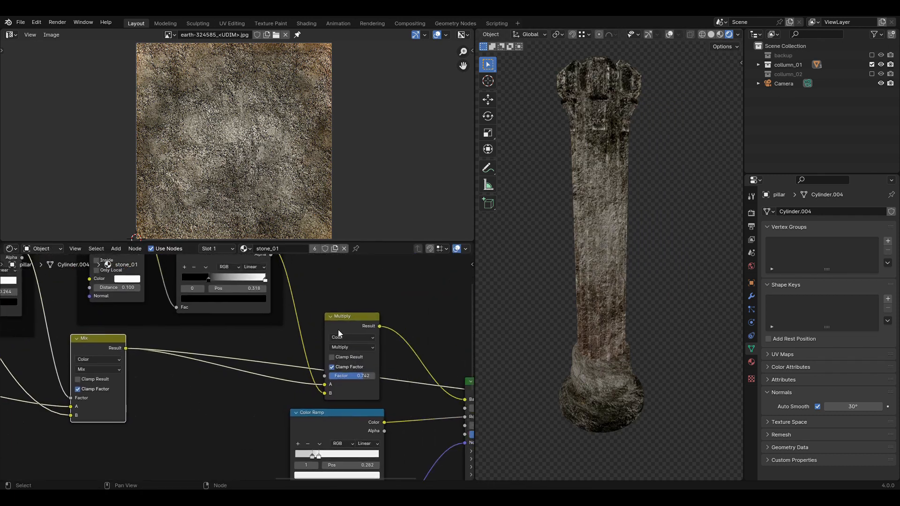
pyautogui.moveTo(337, 332)
pyautogui.mouseDown()
pyautogui.moveTo(371, 323)
pyautogui.moveTo(345, 324)
pyautogui.mouseUp()
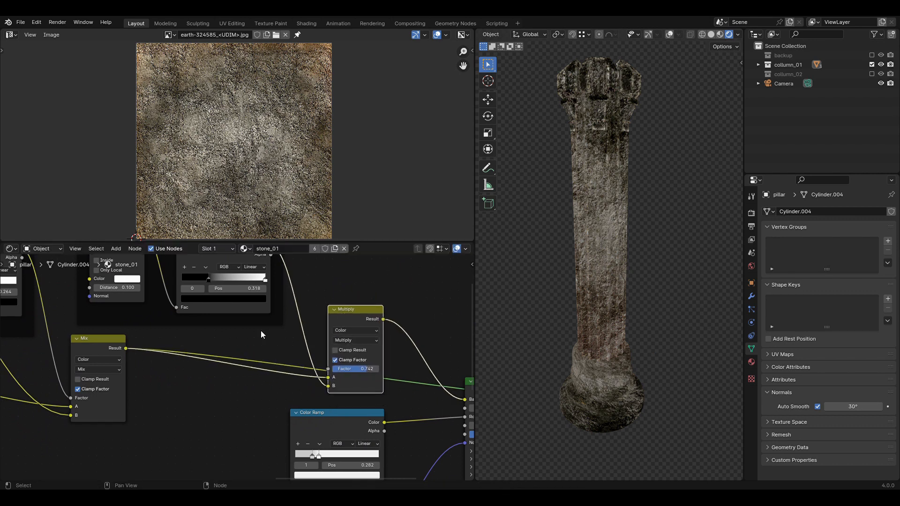
pyautogui.moveTo(260, 330); pyautogui.dragTo(315, 397, button='middle')
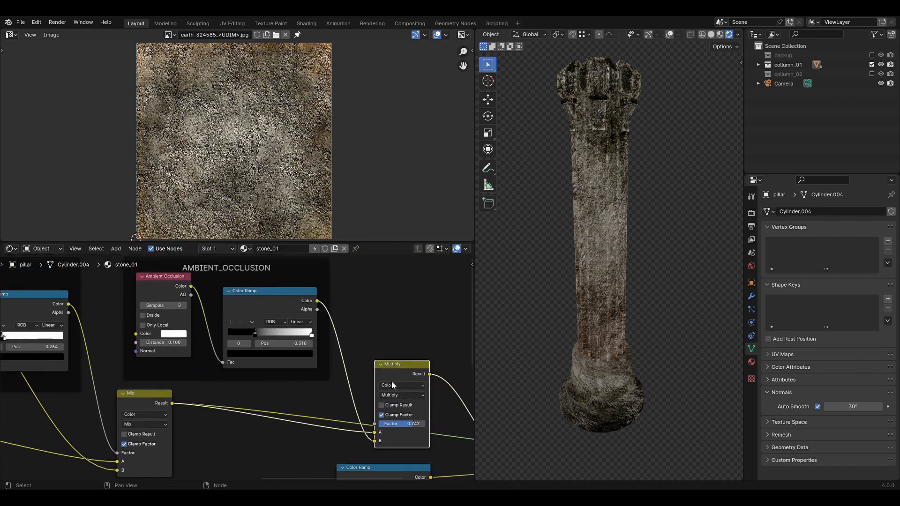
pyautogui.click(220, 288)
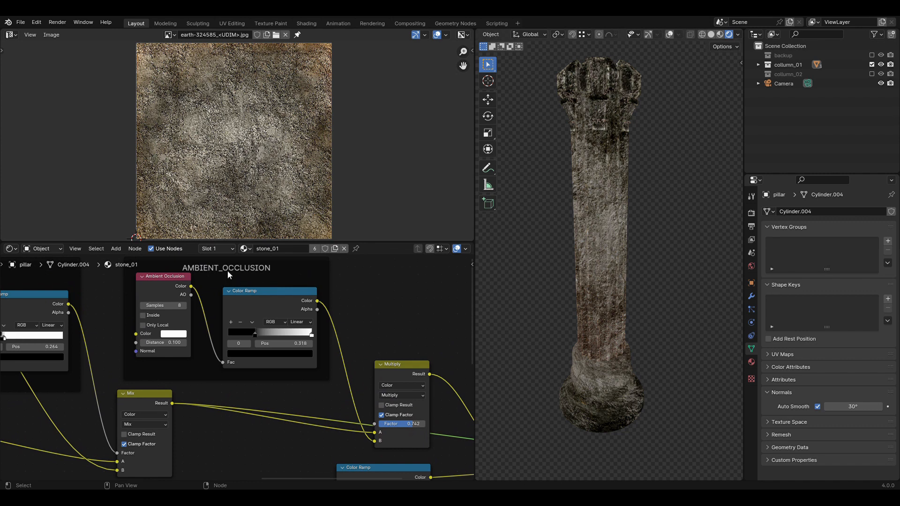
pyautogui.moveTo(154, 285); pyautogui.dragTo(156, 286)
pyautogui.moveTo(395, 325); pyautogui.dragTo(431, 325, button='middle')
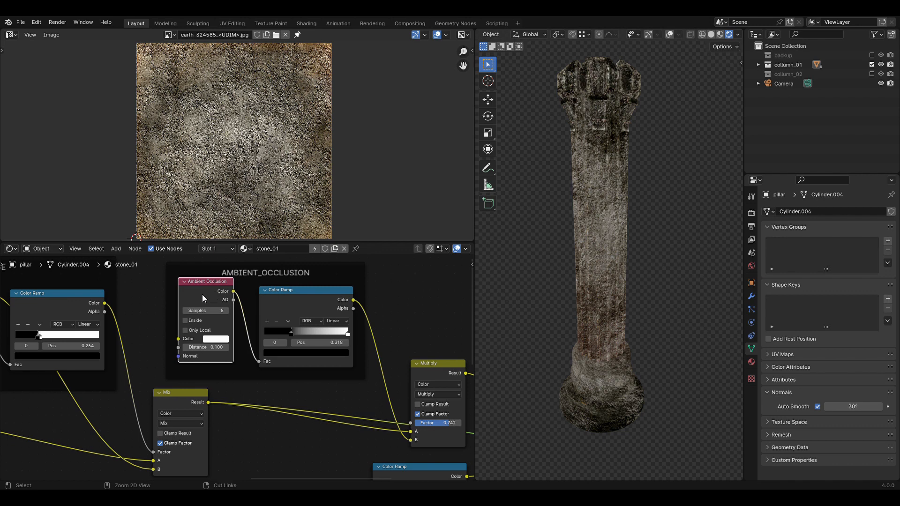
# Preview the Ambient Occlusion node's raw output on the pillar and inspect the flutes and base
pyautogui.keyDown('ctrl'); pyautogui.keyDown('shift'); pyautogui.click(201, 294); pyautogui.keyUp('shift'); pyautogui.keyUp('ctrl')
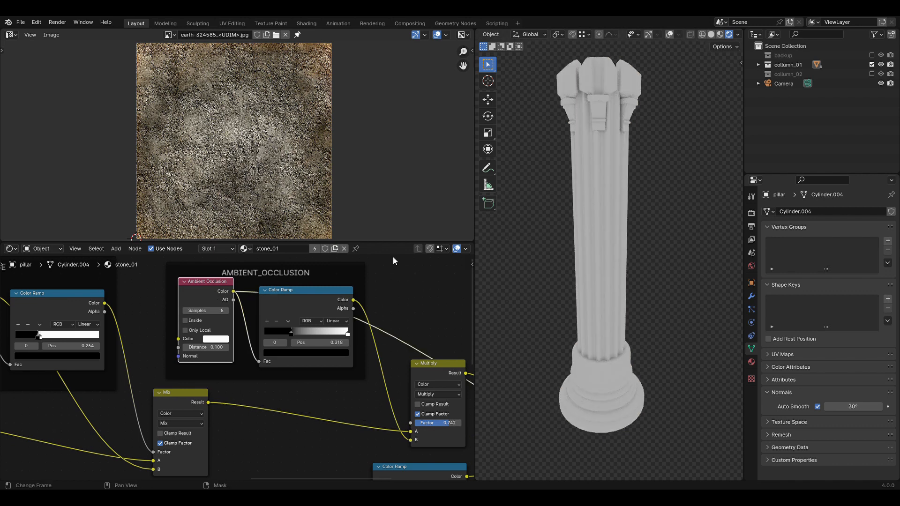
pyautogui.moveTo(203, 370); pyautogui.dragTo(191, 368, button='middle')
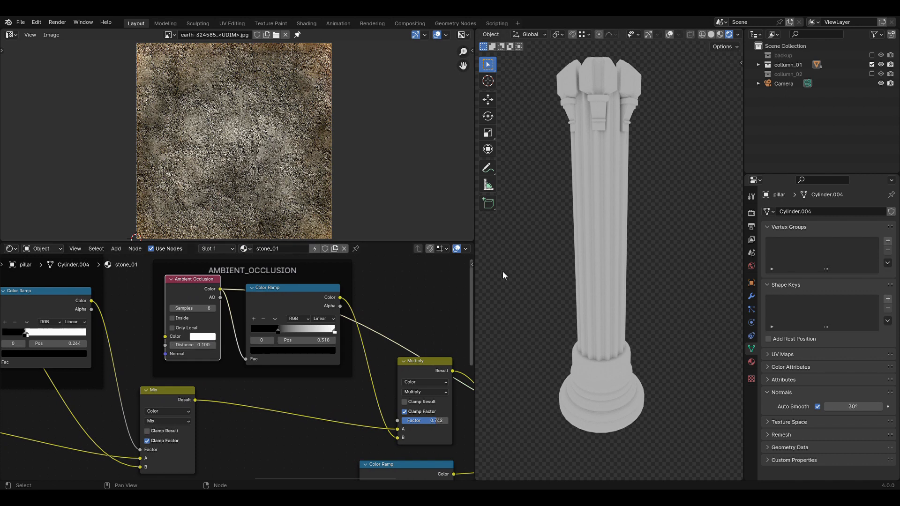
pyautogui.moveTo(610, 271); pyautogui.dragTo(595, 273, button='middle')
pyautogui.scroll(2, 604, 290)
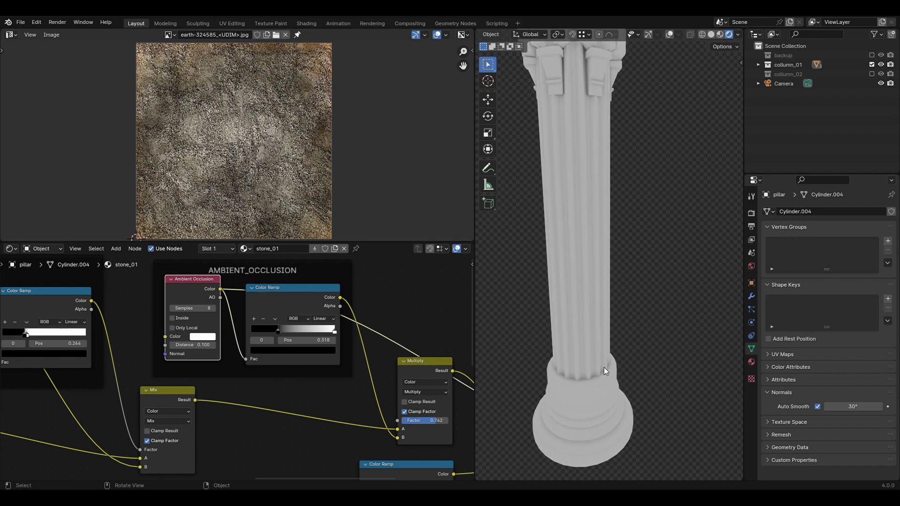
pyautogui.moveTo(562, 366); pyautogui.dragTo(595, 372, button='middle')
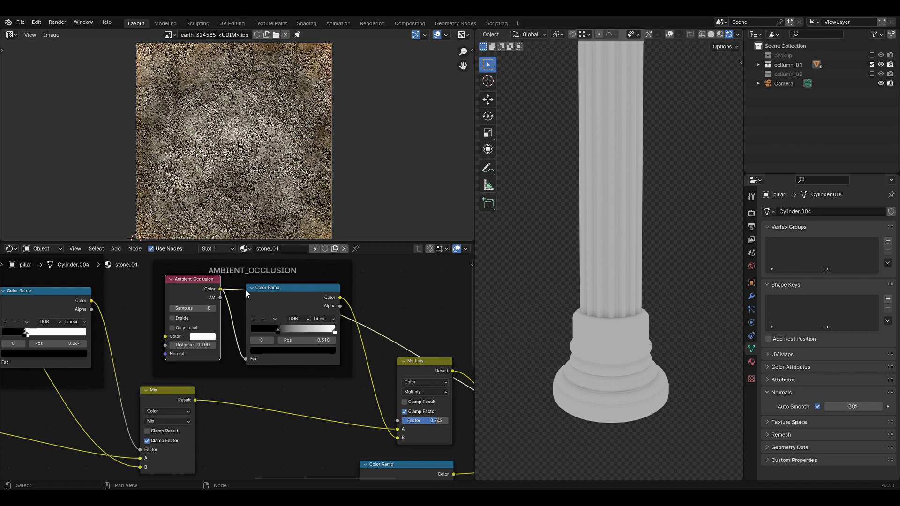
# Preview the AMBIENT_OCCLUSION group's Color Ramp on the pillar and inspect the shading in the crevices
pyautogui.click(296, 307)
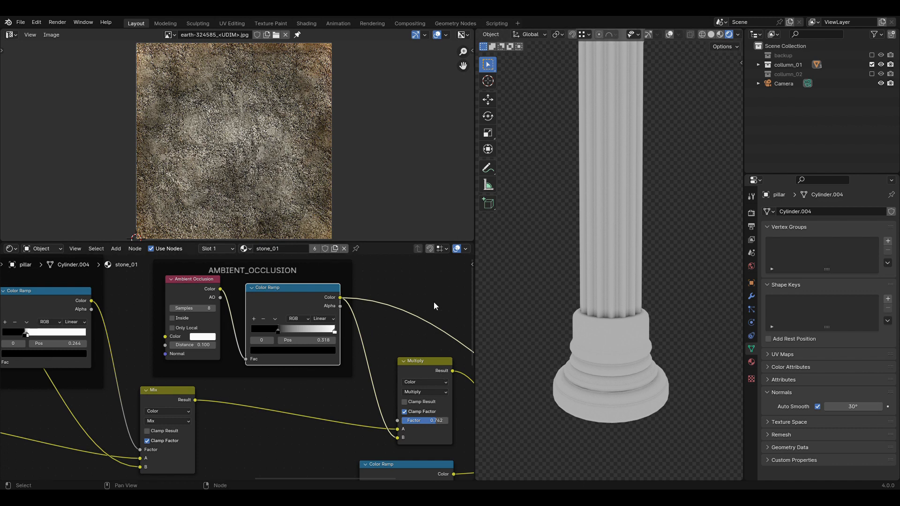
pyautogui.scroll(-4, 619, 238)
pyautogui.scroll(5, 616, 210)
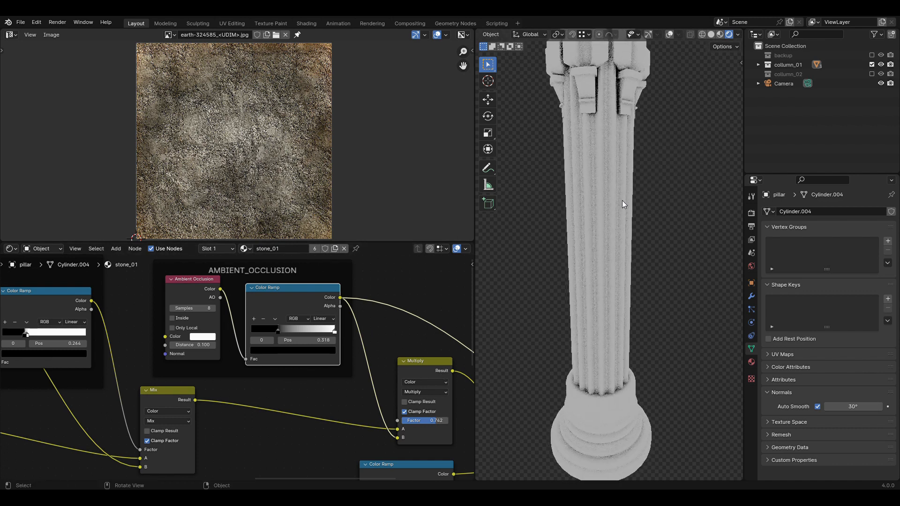
# Review the node chain from BASE_COLOR, EDGE_WEAR and GRUNGE through AMBIENT_OCCLUSION to the last Multiply node
pyautogui.moveTo(337, 392); pyautogui.dragTo(327, 367, button='middle')
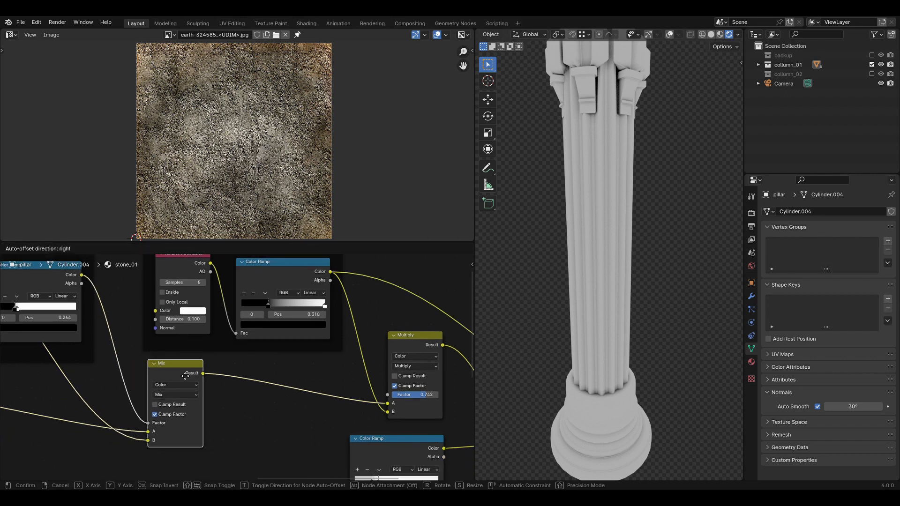
pyautogui.scroll(-4, 181, 372)
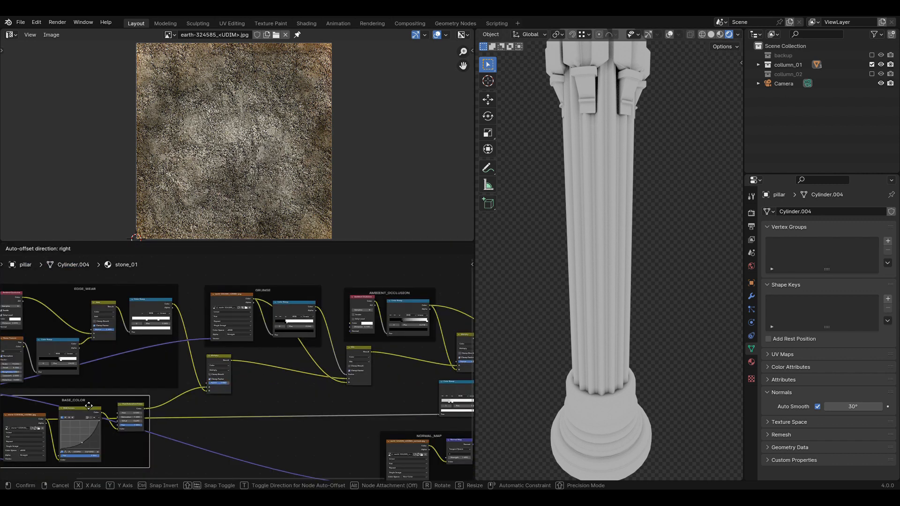
pyautogui.click(115, 426)
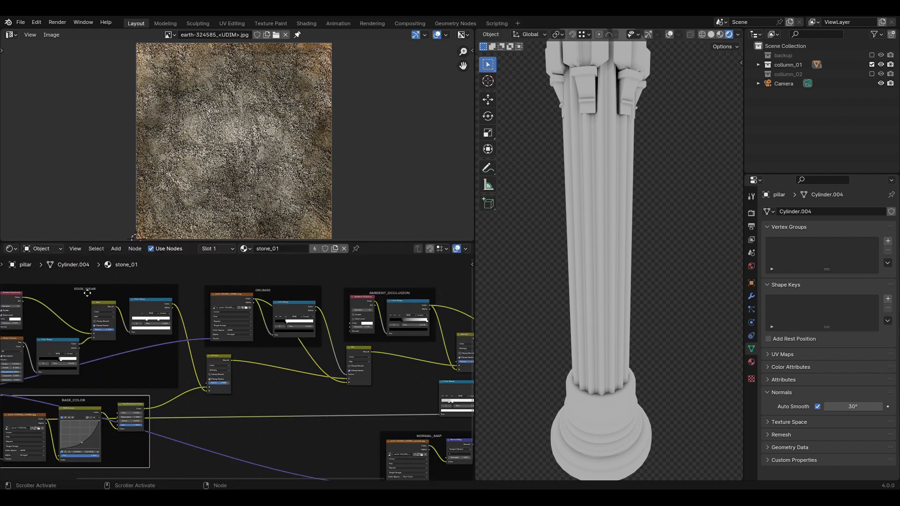
pyautogui.moveTo(87, 292); pyautogui.dragTo(86, 294)
pyautogui.moveTo(284, 294); pyautogui.dragTo(284, 292)
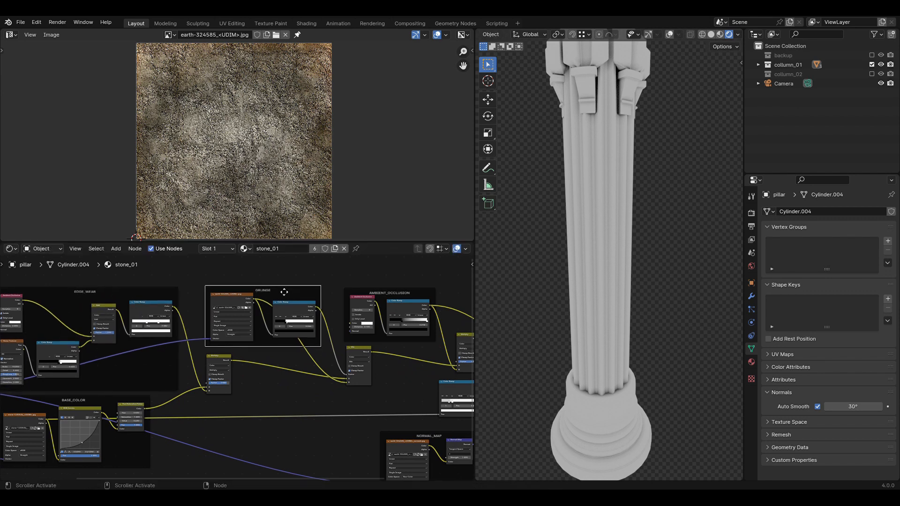
pyautogui.moveTo(343, 277); pyautogui.dragTo(262, 271, button='middle')
pyautogui.scroll(5, 330, 367)
pyautogui.moveTo(372, 379); pyautogui.dragTo(288, 404, button='middle')
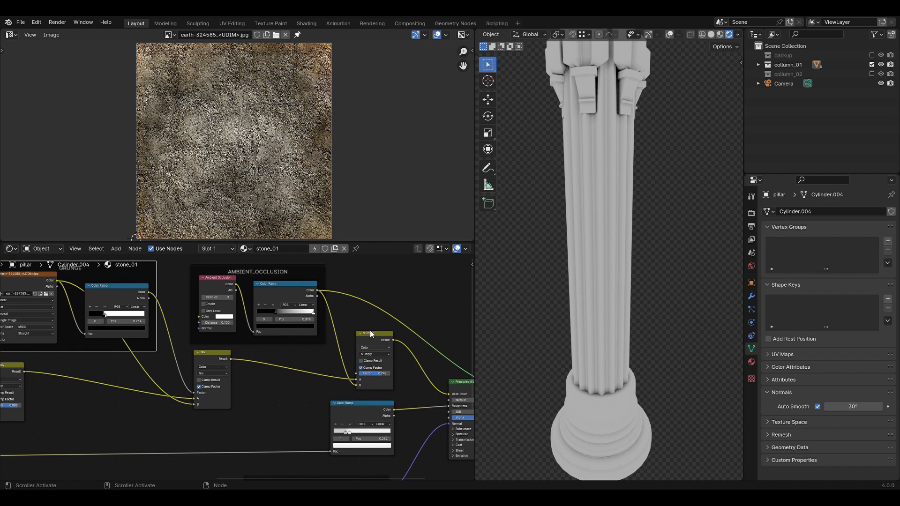
pyautogui.moveTo(370, 302); pyautogui.dragTo(329, 308, button='middle')
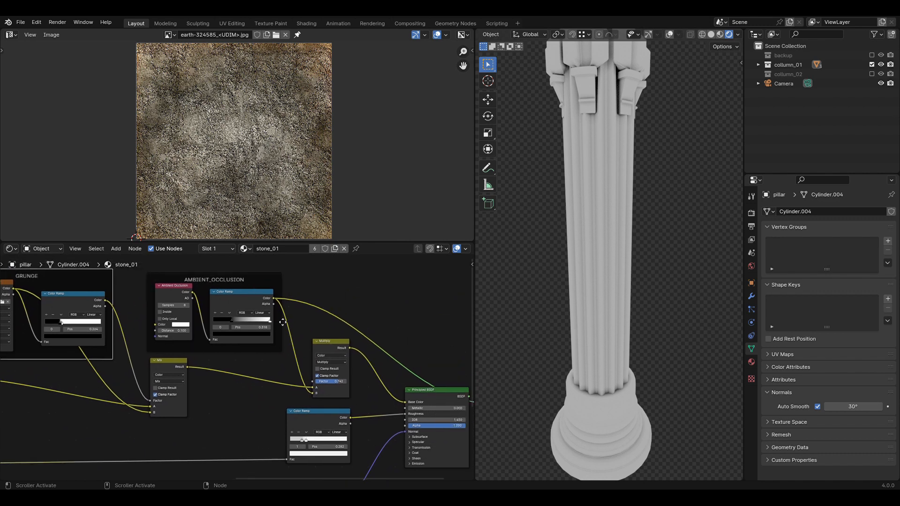
# Preview the ambient occlusion Multiply node's result on the pillar and inspect its base and capital
pyautogui.scroll(2, 291, 328)
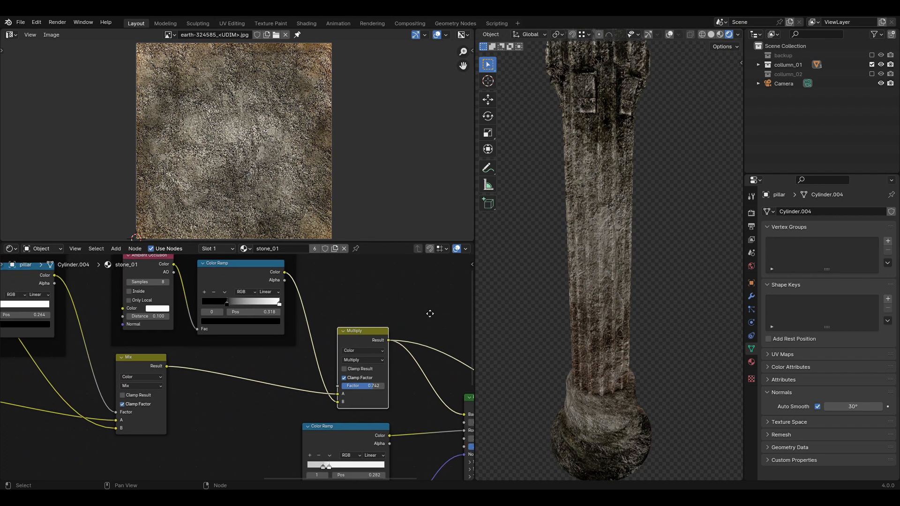
pyautogui.moveTo(428, 312); pyautogui.dragTo(365, 304, button='middle')
pyautogui.moveTo(562, 328); pyautogui.dragTo(546, 362, button='middle')
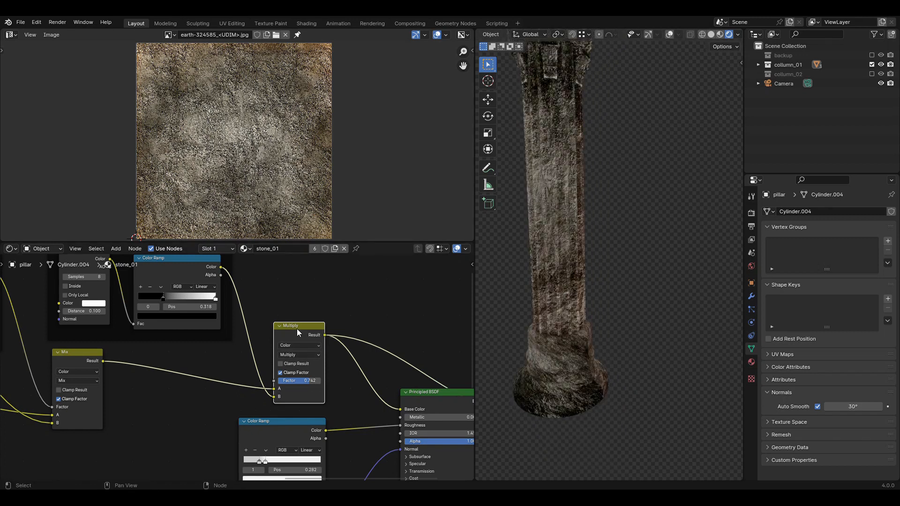
pyautogui.moveTo(297, 328); pyautogui.dragTo(296, 328)
pyautogui.moveTo(496, 331); pyautogui.dragTo(670, 332, button='middle')
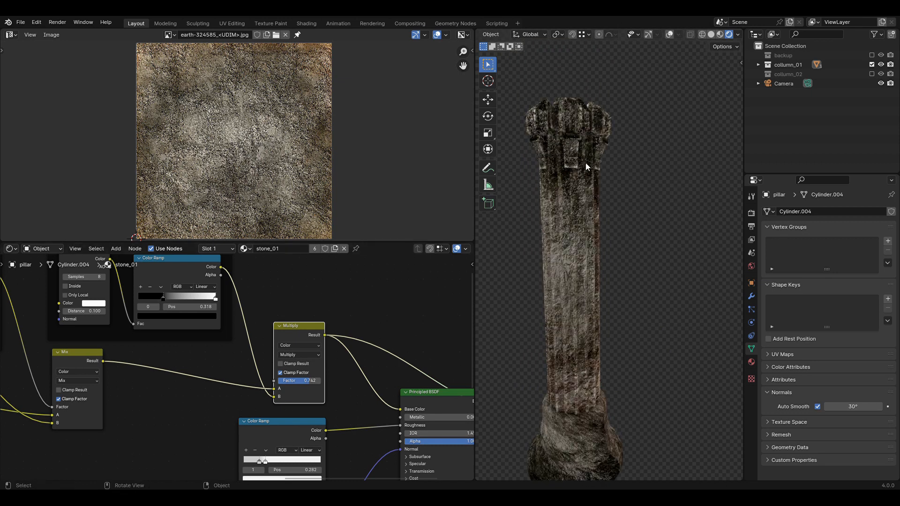
# Compare the ambient occlusion Multiply node's factor at 0.625 and above 0.7 on the pillar, keeping the higher value
pyautogui.moveTo(310, 380); pyautogui.dragTo(285, 380)
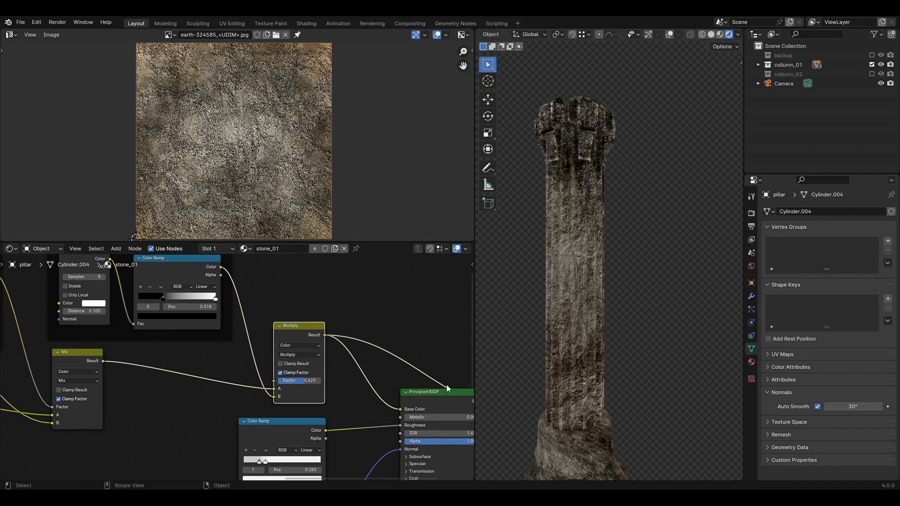
pyautogui.moveTo(307, 383); pyautogui.dragTo(316, 383)
pyautogui.keyDown('shift'); pyautogui.moveTo(642, 385); pyautogui.dragTo(572, 361, button='middle'); pyautogui.keyUp('shift')
pyautogui.moveTo(302, 381); pyautogui.dragTo(302, 380)
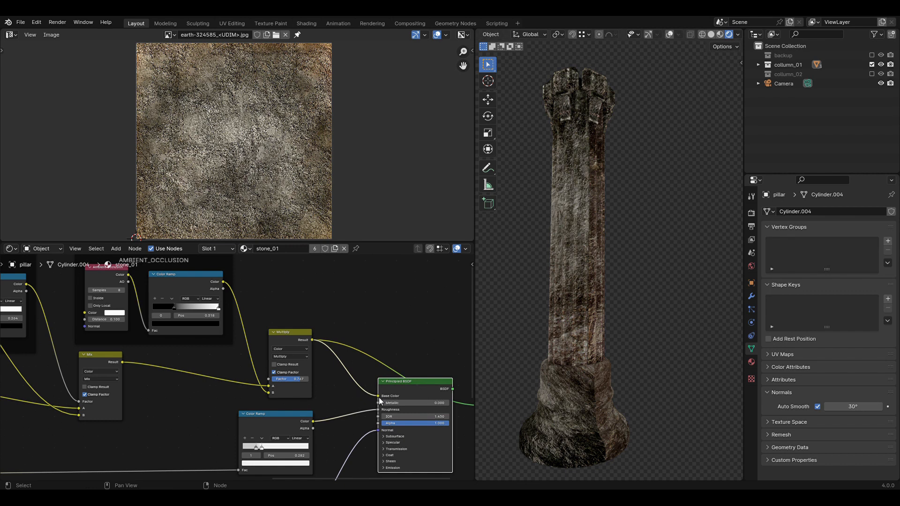
# Examine how the Multiply result, the lower Color Ramp and the NORMAL_MAP group connect to the Principled BSDF's inputs
pyautogui.moveTo(409, 345); pyautogui.dragTo(440, 308, button='middle')
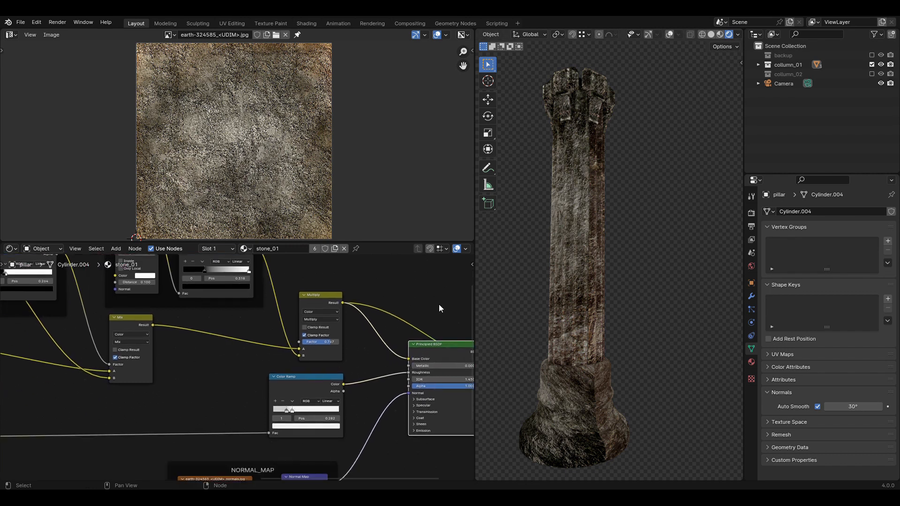
pyautogui.scroll(-4, 422, 351)
pyautogui.moveTo(364, 464); pyautogui.dragTo(392, 435, button='middle')
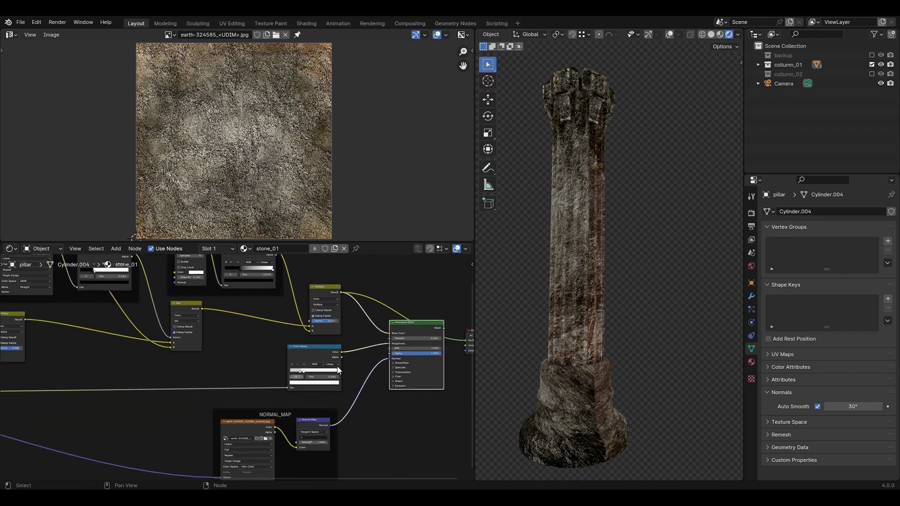
pyautogui.scroll(5, 347, 367)
pyautogui.moveTo(398, 362); pyautogui.dragTo(286, 392, button='middle')
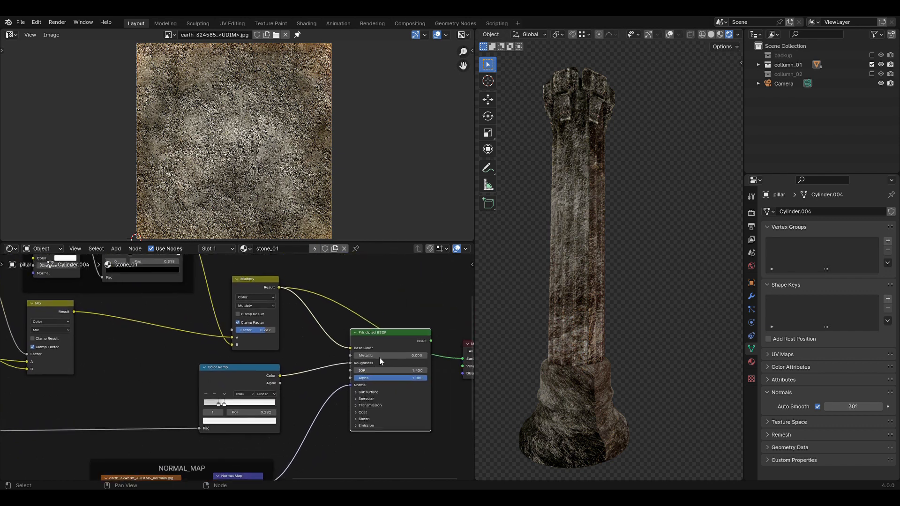
pyautogui.scroll(-2, 305, 429)
pyautogui.moveTo(304, 429); pyautogui.dragTo(334, 406, button='middle')
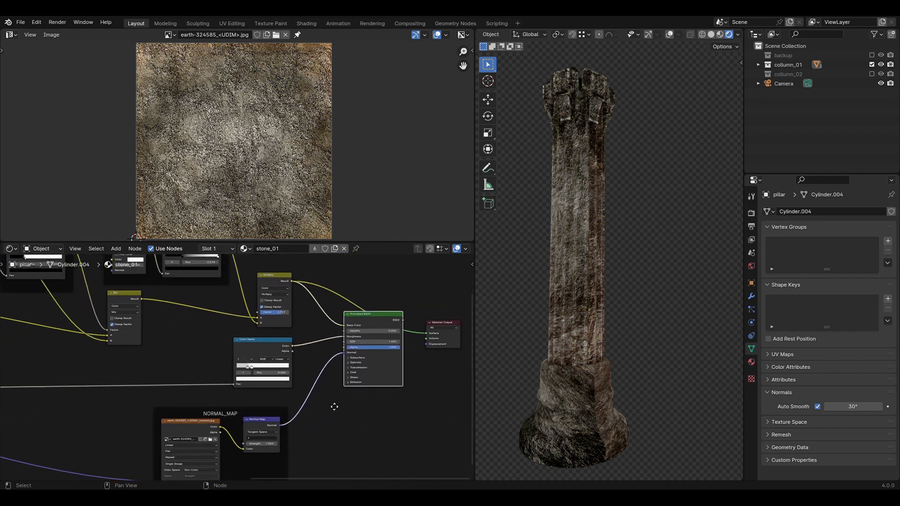
# Preview the BASE_COLOR image texture on the pillar, followed by the Color Ramp that feeds the Principled BSDF's roughness
pyautogui.scroll(-1, 276, 408)
pyautogui.scroll(-5, 205, 370)
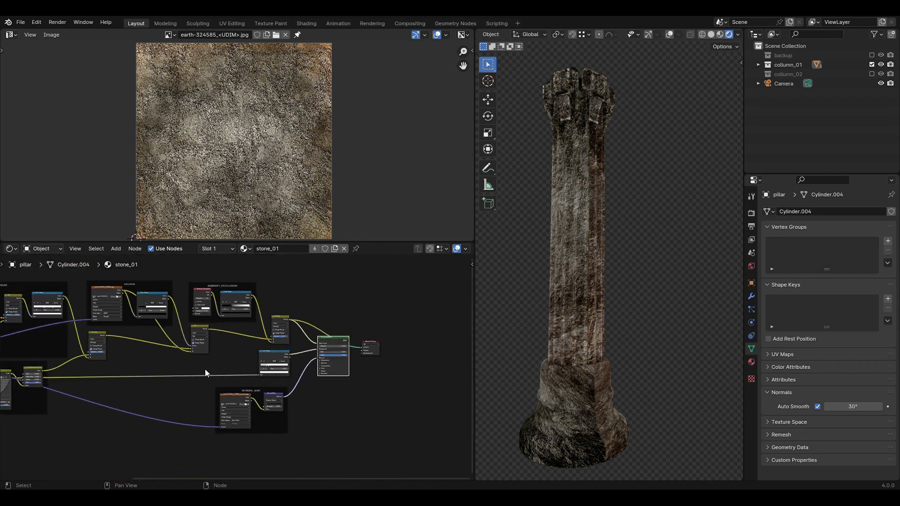
pyautogui.moveTo(204, 373); pyautogui.dragTo(263, 399, button='middle')
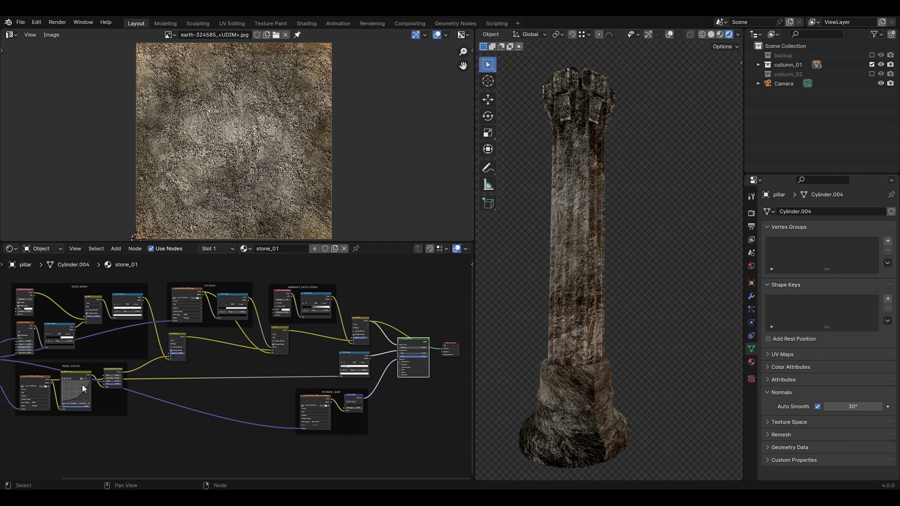
pyautogui.keyDown('ctrl'); pyautogui.keyDown('shift'); pyautogui.click(35, 379); pyautogui.keyUp('shift'); pyautogui.keyUp('ctrl')
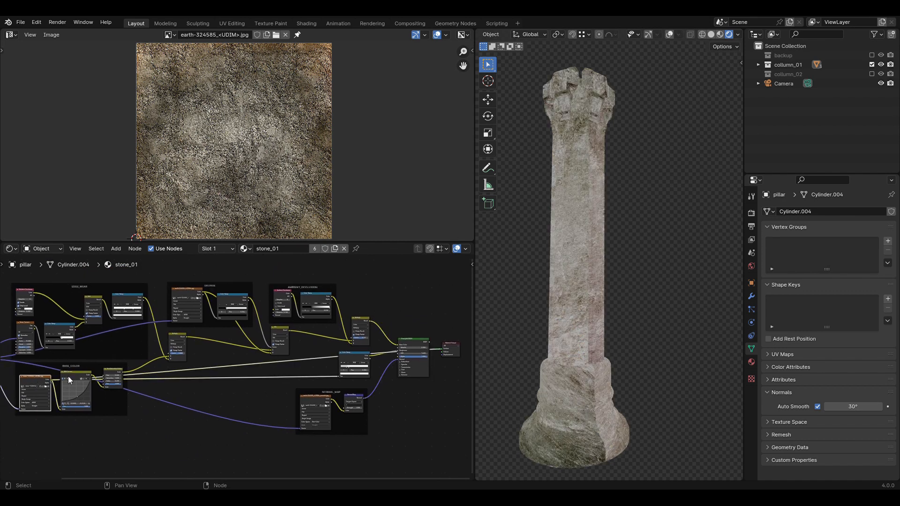
pyautogui.keyDown('ctrl'); pyautogui.keyDown('shift'); pyautogui.click(344, 359); pyautogui.keyUp('shift'); pyautogui.keyUp('ctrl')
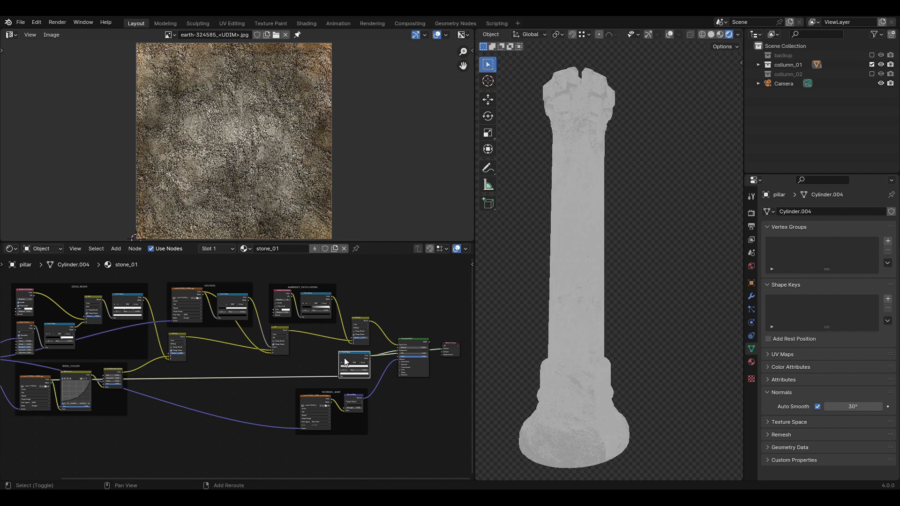
pyautogui.scroll(10, 356, 369)
pyautogui.moveTo(253, 357); pyautogui.dragTo(175, 373, button='middle')
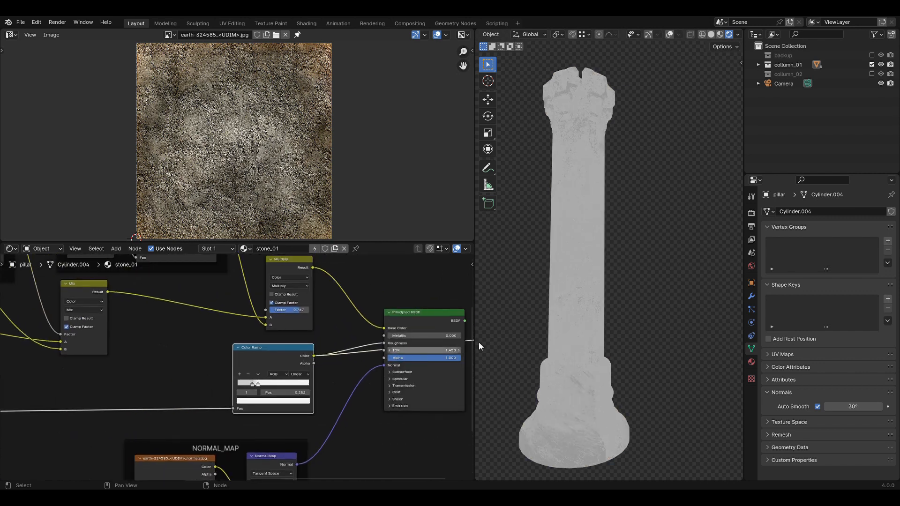
# Inspect the roughness Color Ramp preview along the pillar from capital to base, including a front view of the base
pyautogui.scroll(1, 609, 304)
pyautogui.moveTo(637, 291); pyautogui.dragTo(672, 288, button='middle')
pyautogui.moveTo(611, 181); pyautogui.dragTo(603, 199, button='middle')
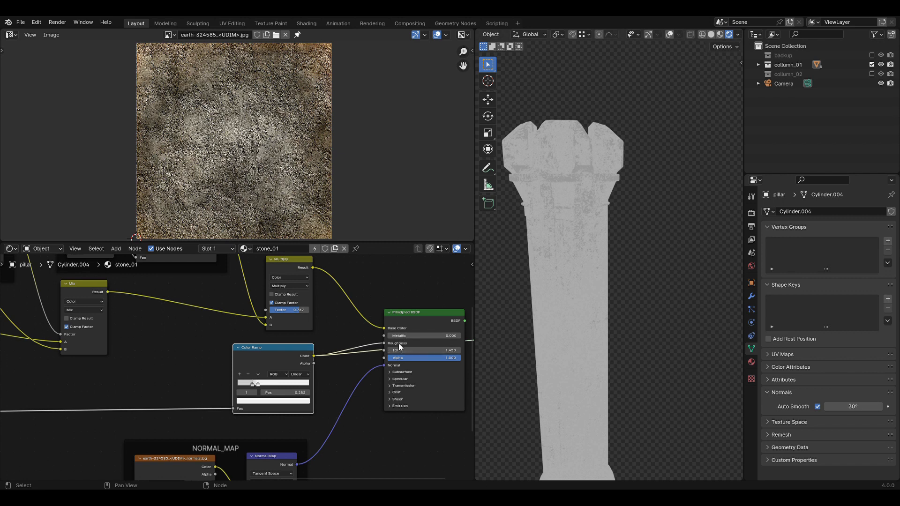
pyautogui.moveTo(422, 322); pyautogui.dragTo(403, 324, button='middle')
pyautogui.moveTo(592, 274); pyautogui.dragTo(603, 252, button='middle')
pyautogui.moveTo(600, 315); pyautogui.dragTo(655, 310, button='middle')
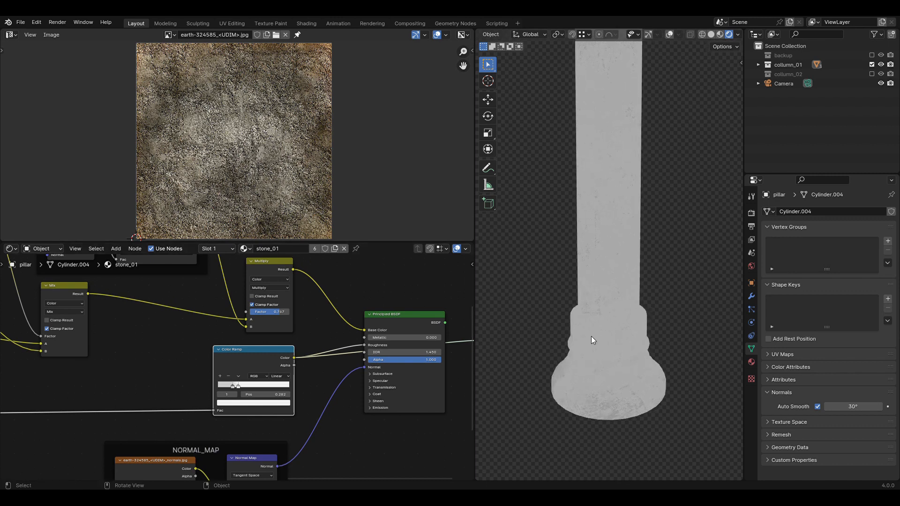
pyautogui.moveTo(591, 336); pyautogui.dragTo(511, 411, button='middle')
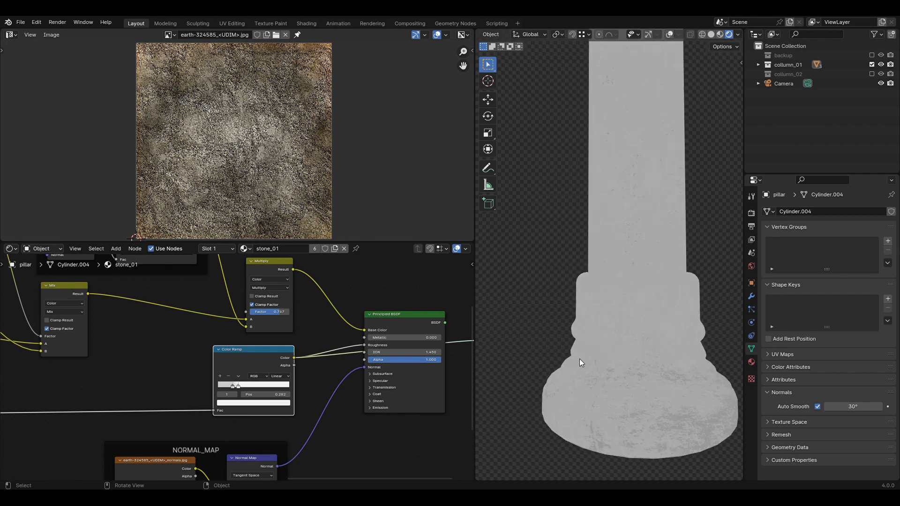
pyautogui.press('KP_1')
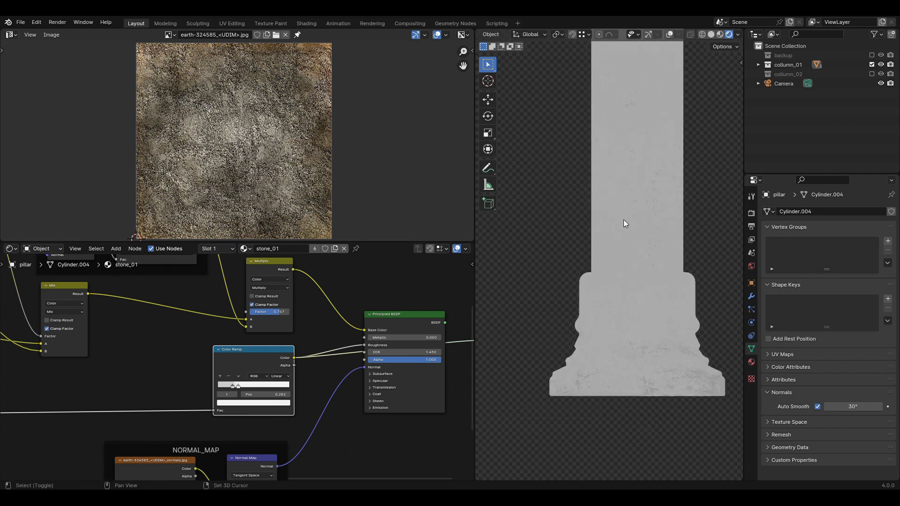
pyautogui.keyDown('ctrl'); pyautogui.moveTo(623, 219); pyautogui.dragTo(611, 402, button='middle'); pyautogui.keyUp('ctrl')
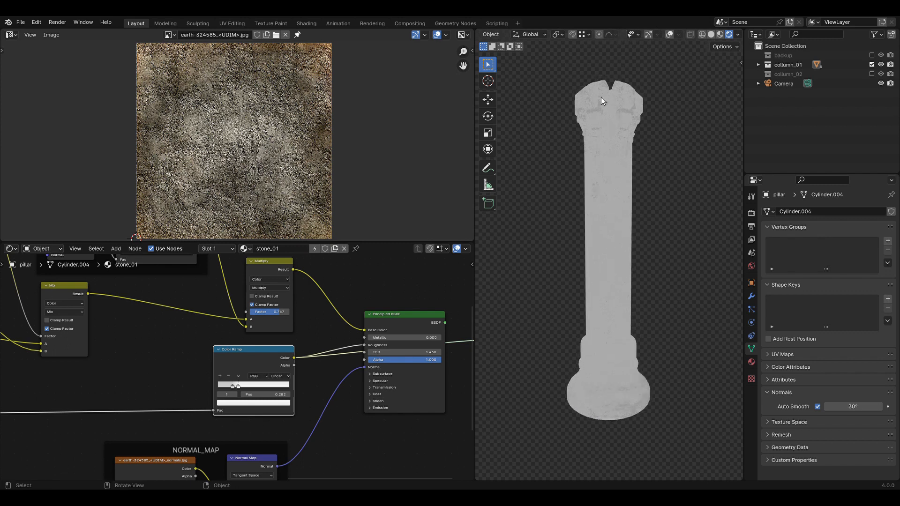
# Examine the roughness variation on the capital and upper shaft up close, nudging the Color Ramp node slightly
pyautogui.moveTo(609, 119); pyautogui.dragTo(634, 164, button='middle')
pyautogui.scroll(2, 610, 149)
pyautogui.keyDown('shift'); pyautogui.moveTo(633, 241); pyautogui.dragTo(622, 238, button='middle'); pyautogui.keyUp('shift')
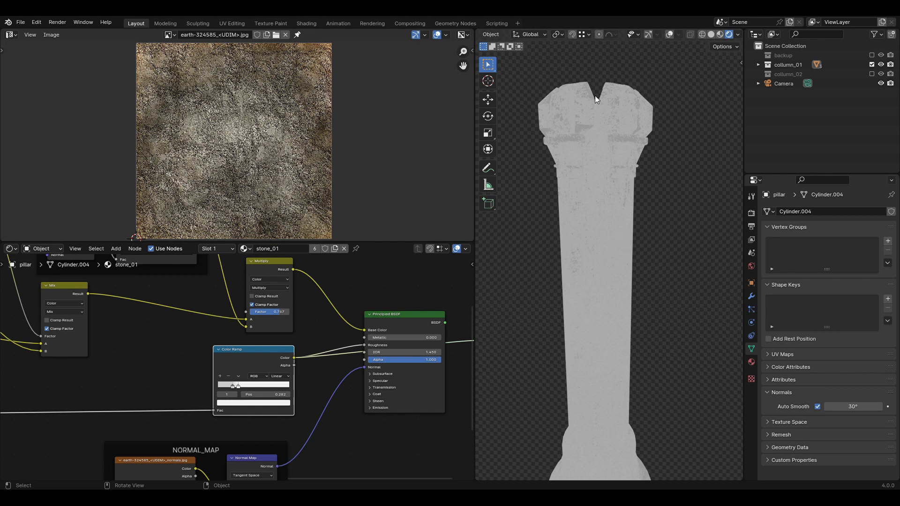
pyautogui.moveTo(600, 124)
pyautogui.mouseDown(button='middle')
pyautogui.moveTo(626, 142)
pyautogui.moveTo(614, 131)
pyautogui.mouseUp(button='middle')
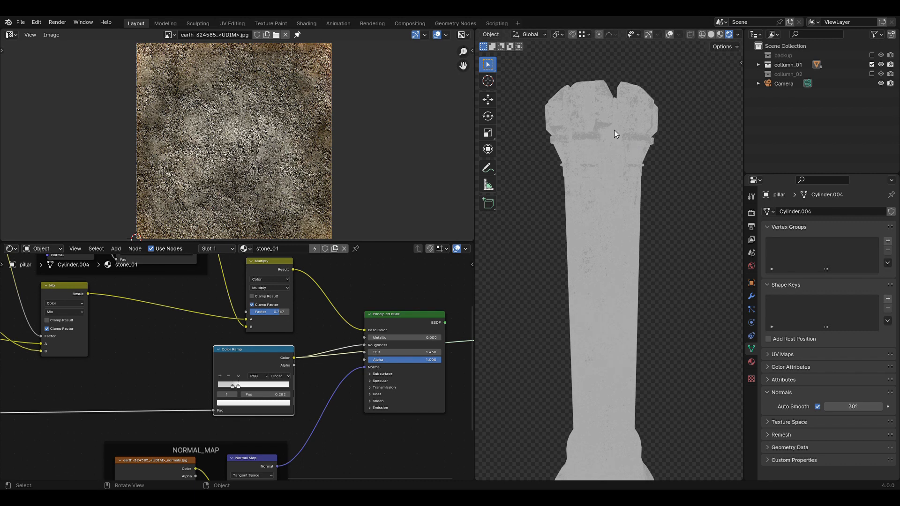
pyautogui.moveTo(262, 361); pyautogui.dragTo(264, 363)
pyautogui.moveTo(615, 193); pyautogui.dragTo(628, 229, button='middle')
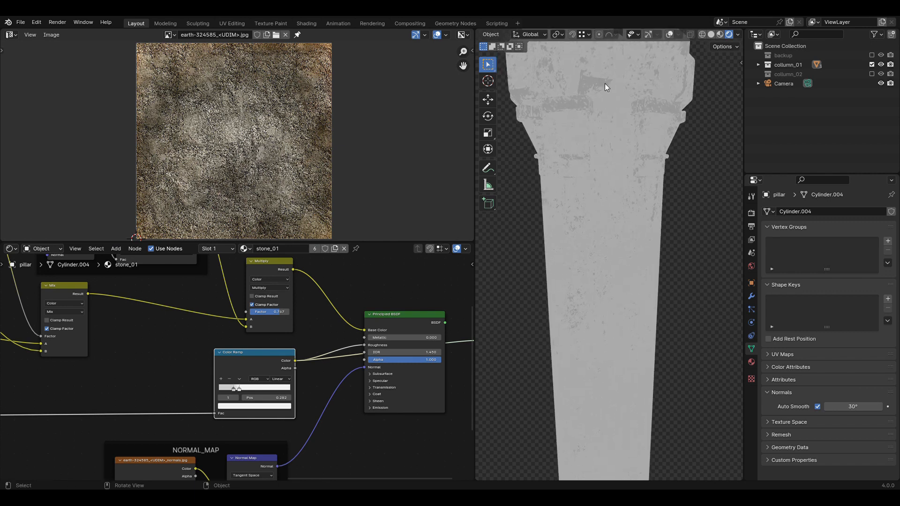
pyautogui.moveTo(593, 117); pyautogui.dragTo(602, 152, button='middle')
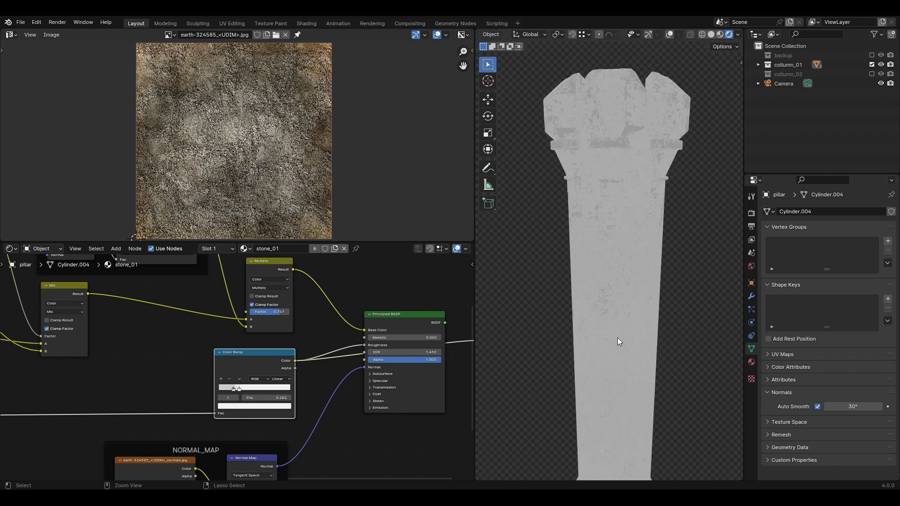
pyautogui.moveTo(613, 350); pyautogui.dragTo(589, 406, button='middle')
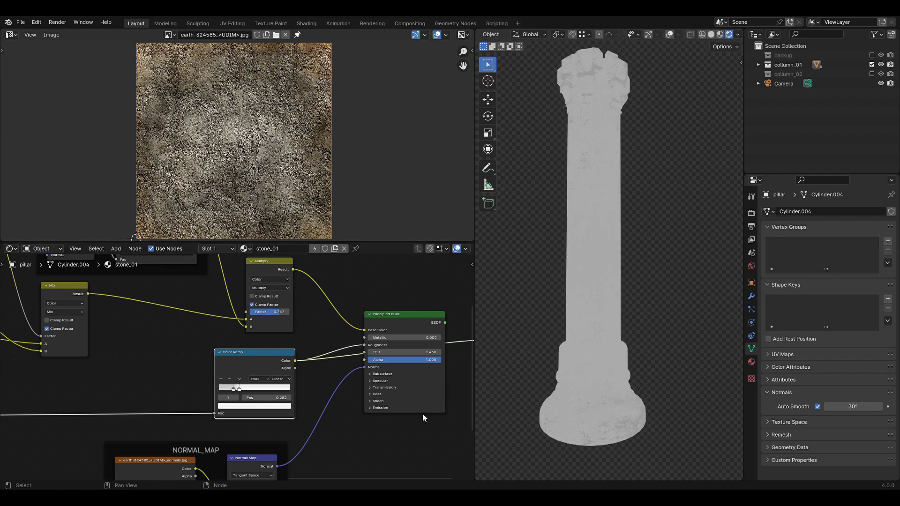
# Switch the preview back to the Principled BSDF and inspect the full stone shading on the pillar's capital, shaft and base
pyautogui.keyDown('ctrl'); pyautogui.keyDown('shift'); pyautogui.click(418, 327); pyautogui.keyUp('shift'); pyautogui.keyUp('ctrl')
pyautogui.moveTo(504, 325); pyautogui.dragTo(642, 249, button='middle')
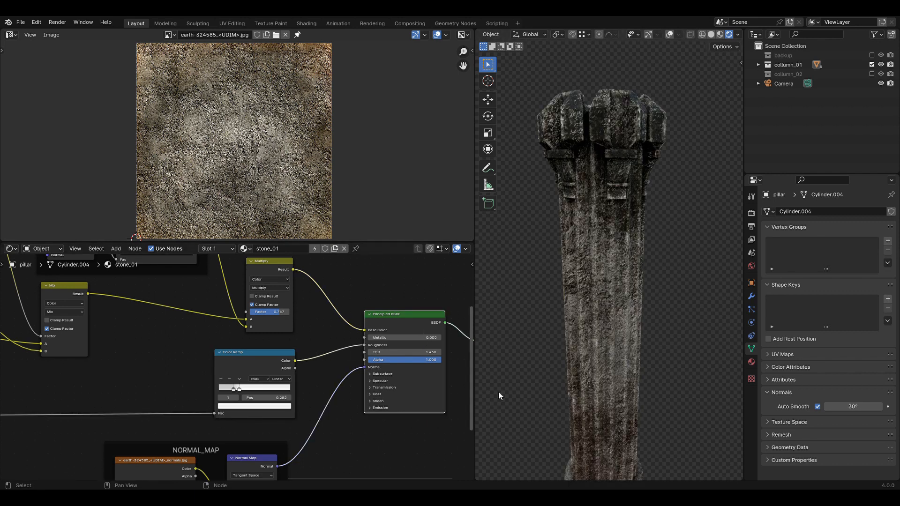
pyautogui.moveTo(547, 363); pyautogui.dragTo(586, 330, button='middle')
# Review the node tree from the NORMAL_MAP group back through BASE_COLOR and EDGE_WEAR to the GRUNGE group
pyautogui.moveTo(410, 443); pyautogui.dragTo(454, 363, button='middle')
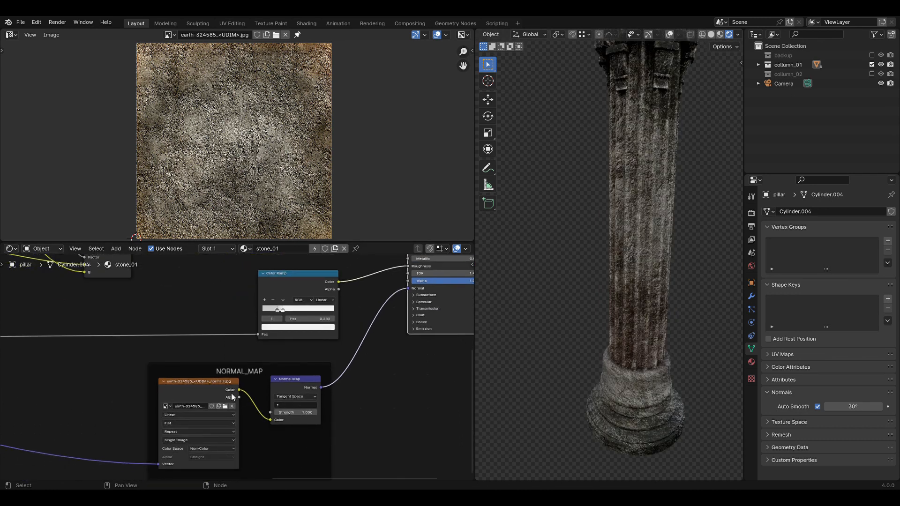
pyautogui.moveTo(231, 392)
pyautogui.mouseDown(button='middle')
pyautogui.moveTo(214, 384)
pyautogui.moveTo(235, 406)
pyautogui.mouseUp(button='middle')
pyautogui.scroll(-2, 214, 384)
pyautogui.scroll(-2, 182, 327)
pyautogui.scroll(-3, 224, 387)
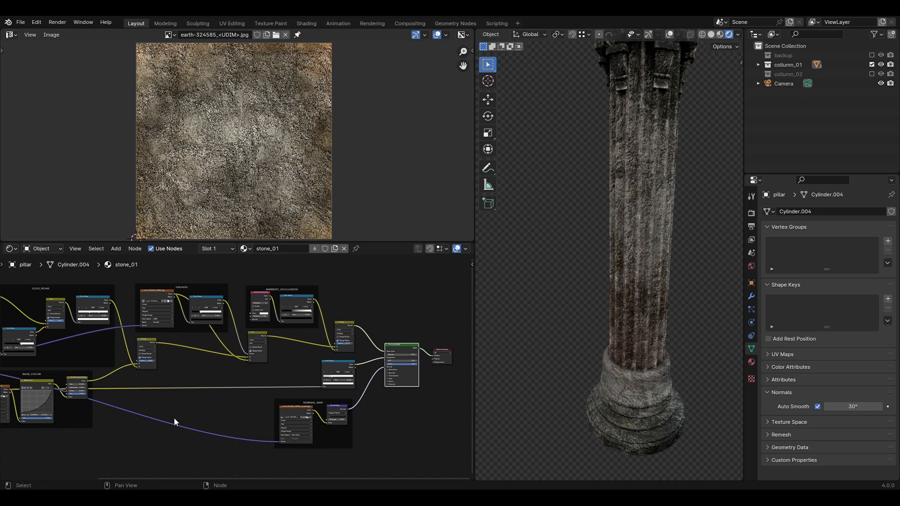
pyautogui.moveTo(174, 417); pyautogui.dragTo(257, 401, button='middle')
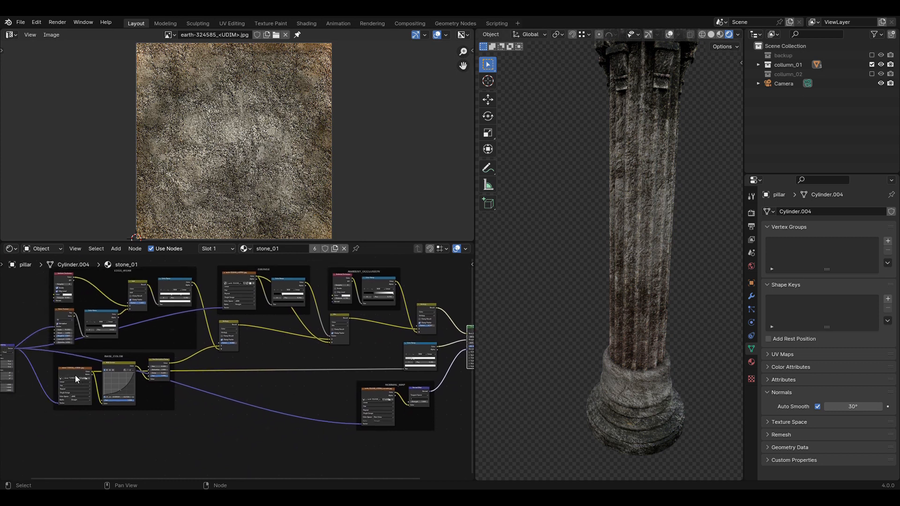
pyautogui.scroll(3, 298, 345)
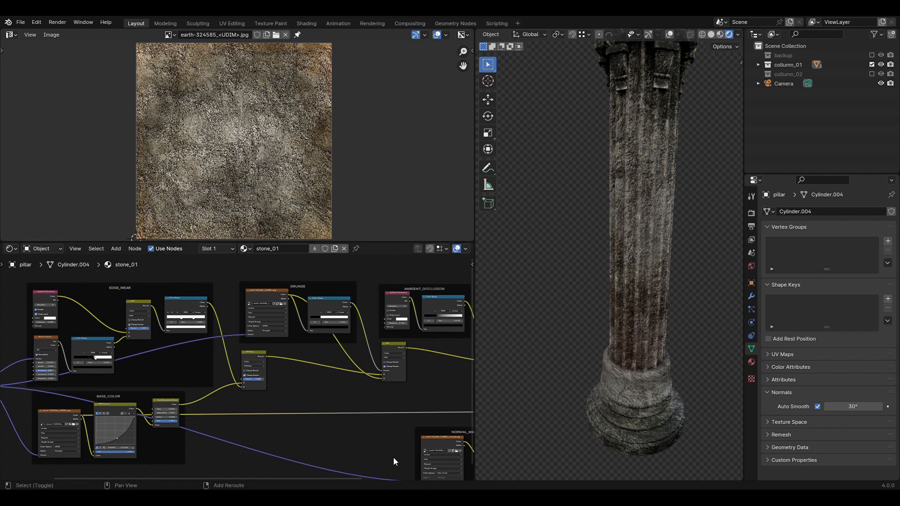
pyautogui.scroll(3, 361, 436)
pyautogui.moveTo(329, 403); pyautogui.dragTo(385, 309, button='middle')
pyautogui.moveTo(294, 328); pyautogui.dragTo(324, 383, button='middle')
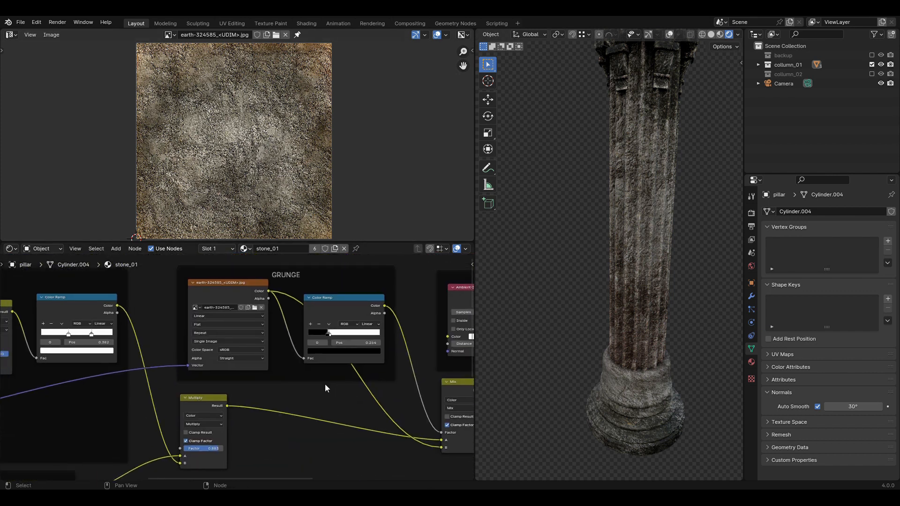
# Preview the GRUNGE image texture on the pillar, enlarge the image editor and examine the texture image
pyautogui.keyDown('ctrl'); pyautogui.keyDown('shift'); pyautogui.click(232, 293); pyautogui.keyUp('shift'); pyautogui.keyUp('ctrl')
pyautogui.moveTo(389, 241); pyautogui.dragTo(389, 256)
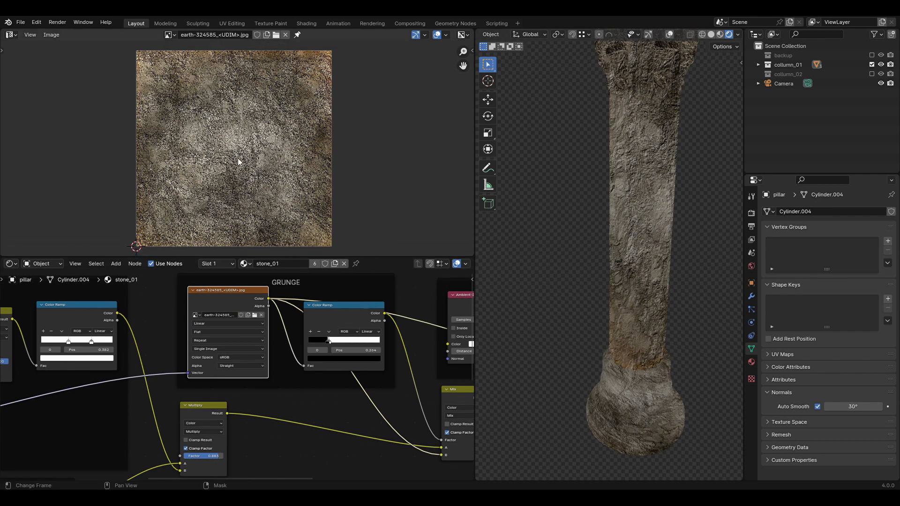
pyautogui.scroll(-3, 238, 159)
pyautogui.moveTo(238, 159); pyautogui.dragTo(369, 218, button='middle')
pyautogui.scroll(6, 418, 230)
pyautogui.scroll(-3, 369, 235)
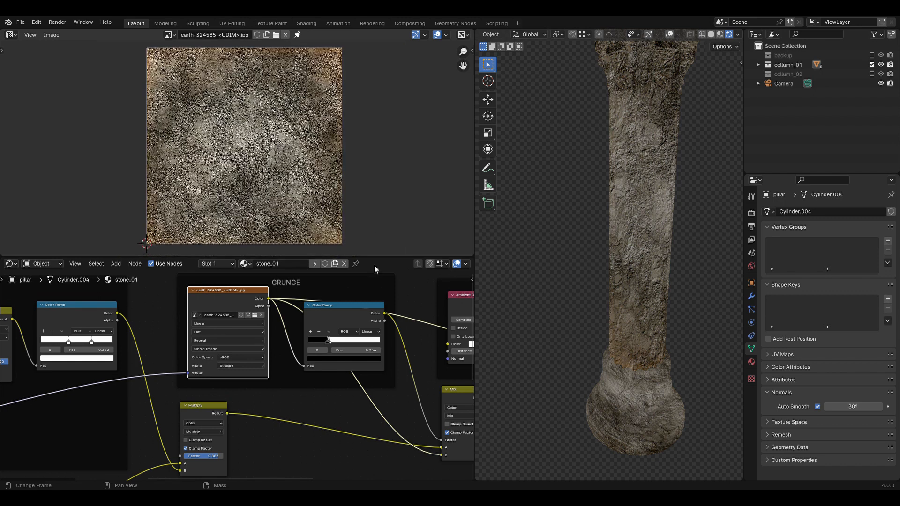
# Look over DeepBump's normal, height and curvature map generation options for the GRUNGE image texture, nudging that node slightly
pyautogui.press('n')
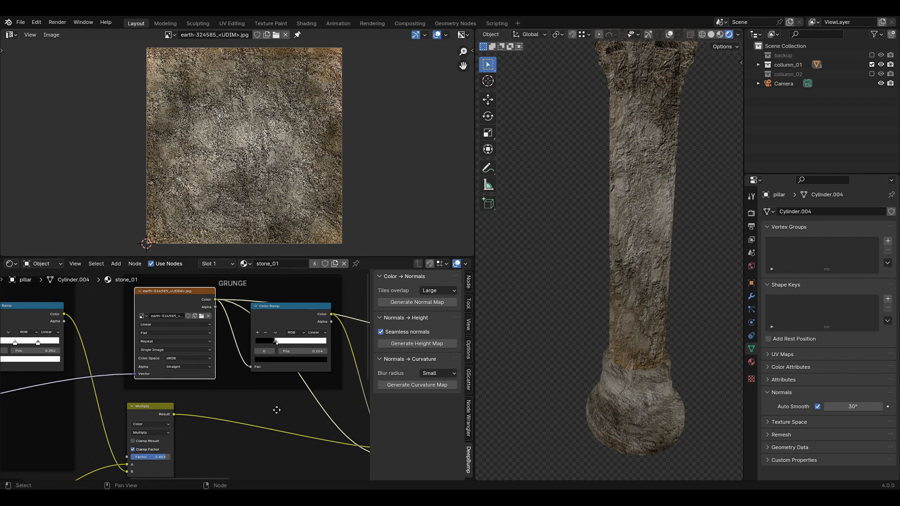
pyautogui.moveTo(275, 408); pyautogui.dragTo(266, 411, button='middle')
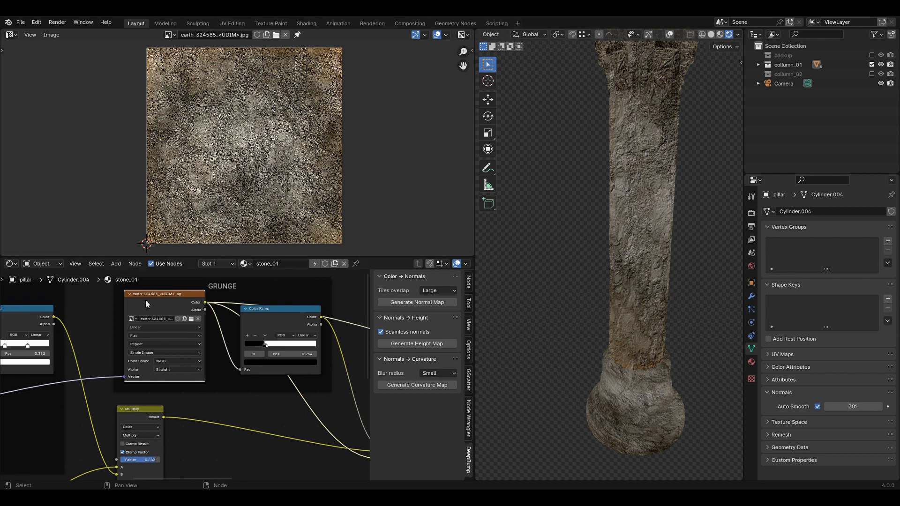
pyautogui.moveTo(145, 300); pyautogui.dragTo(151, 302)
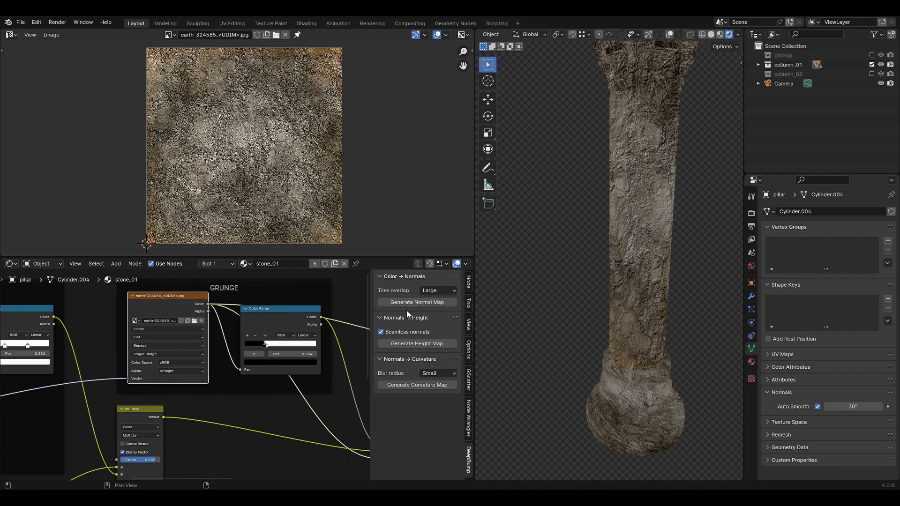
pyautogui.press('n')
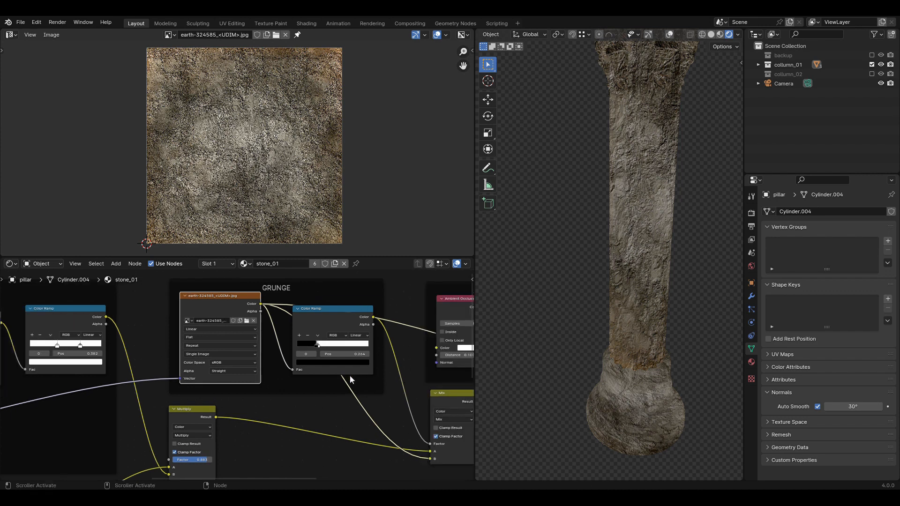
# Select the NORMAL_MAP group's image texture and display earth-324585_<UDIM>_normals.jpg in the image editor
pyautogui.scroll(-5, 351, 384)
pyautogui.keyDown('shift'); pyautogui.moveTo(447, 438); pyautogui.dragTo(346, 317, button='middle'); pyautogui.keyUp('shift')
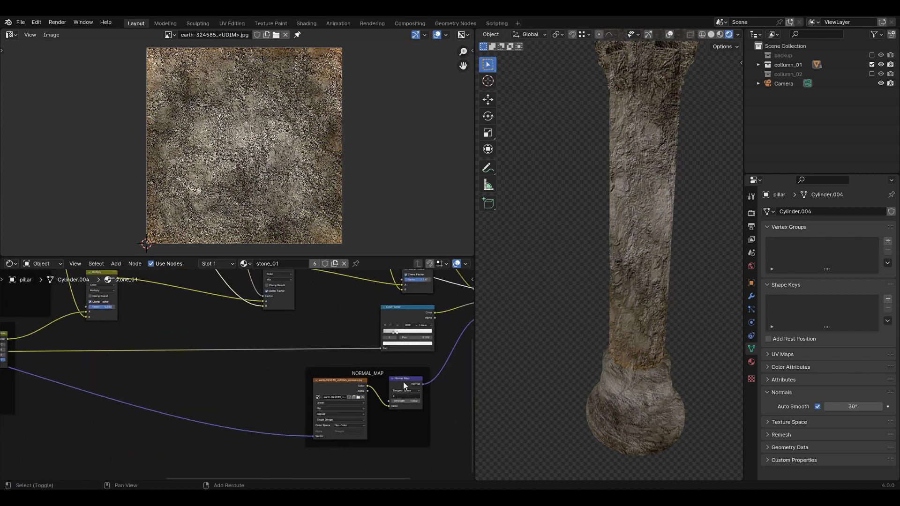
pyautogui.moveTo(403, 381); pyautogui.dragTo(354, 354, button='middle')
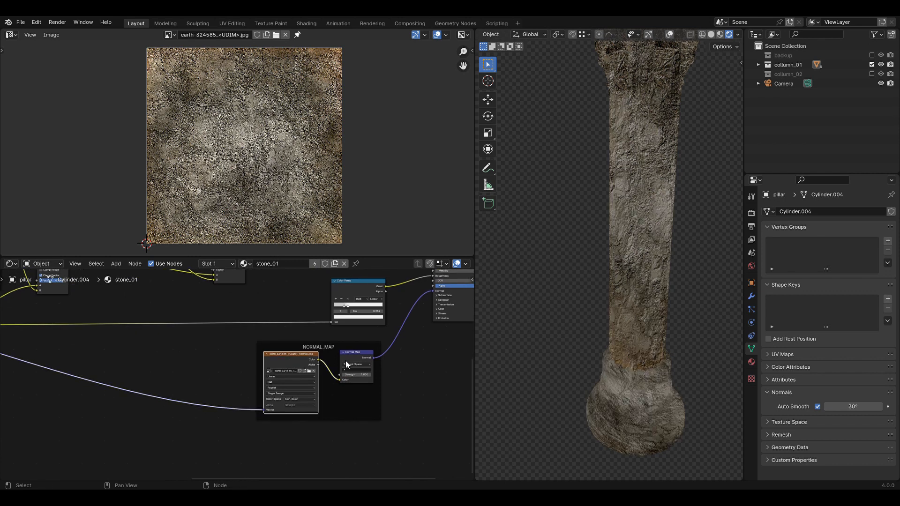
pyautogui.scroll(2, 420, 414)
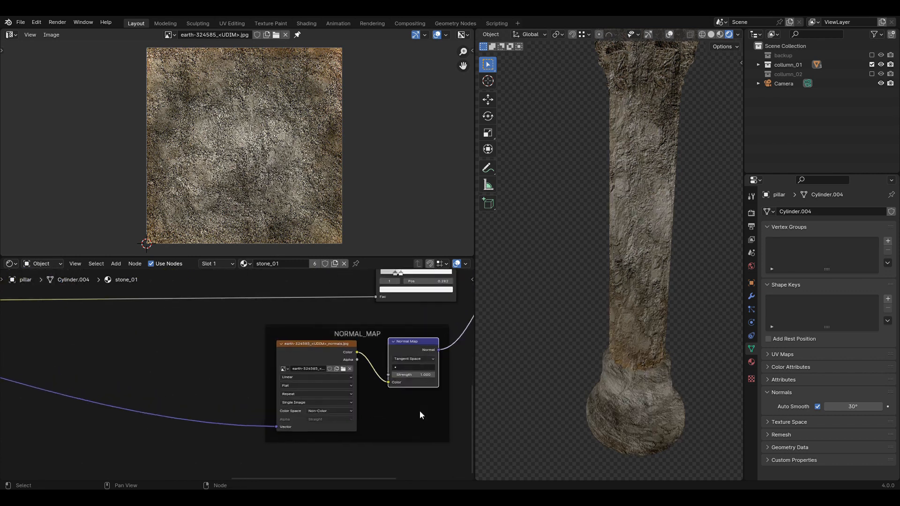
pyautogui.click(329, 355)
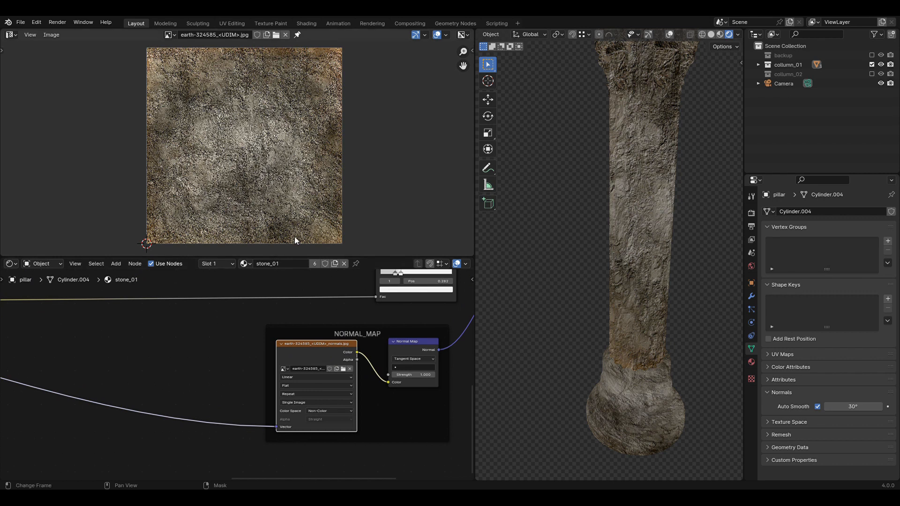
pyautogui.click(169, 34)
pyautogui.click(182, 83)
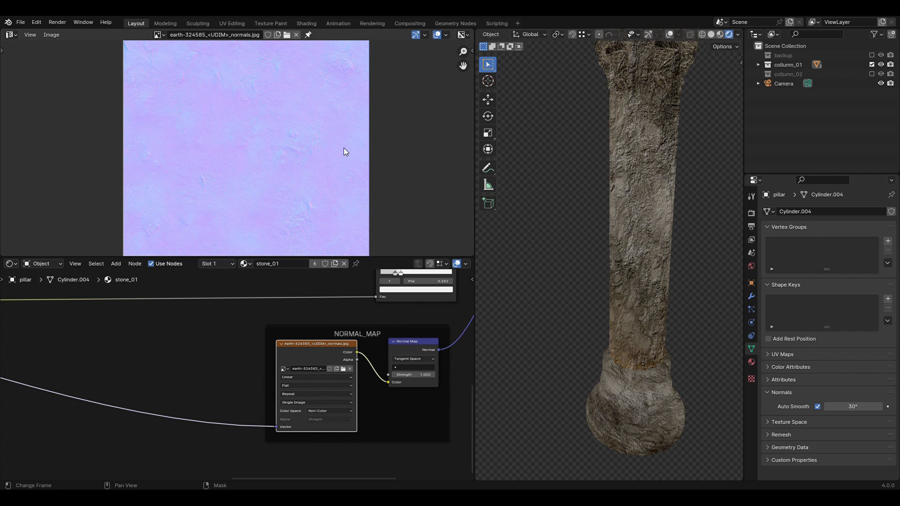
# Inspect the surface detail of the normal map image up close across its upper half
pyautogui.moveTo(389, 111); pyautogui.dragTo(359, 173, button='middle')
pyautogui.scroll(2, 399, 168)
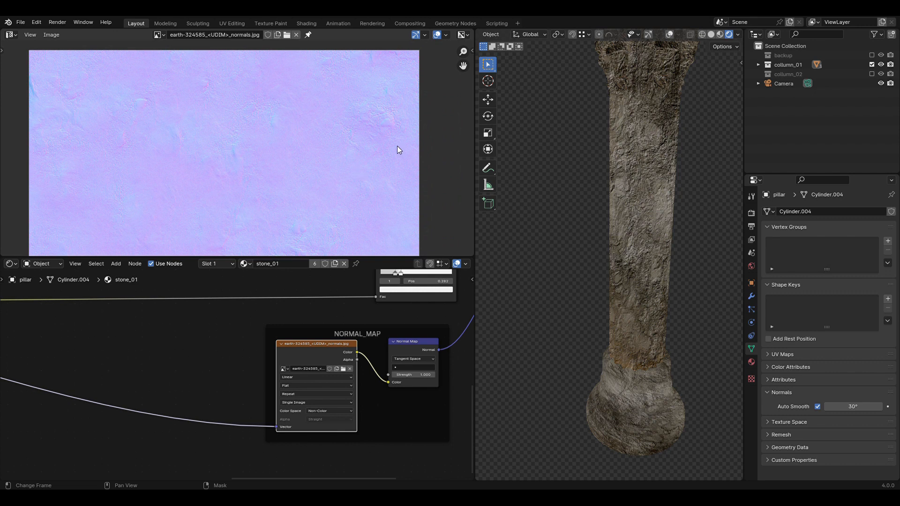
pyautogui.moveTo(175, 115); pyautogui.dragTo(197, 130, button='middle')
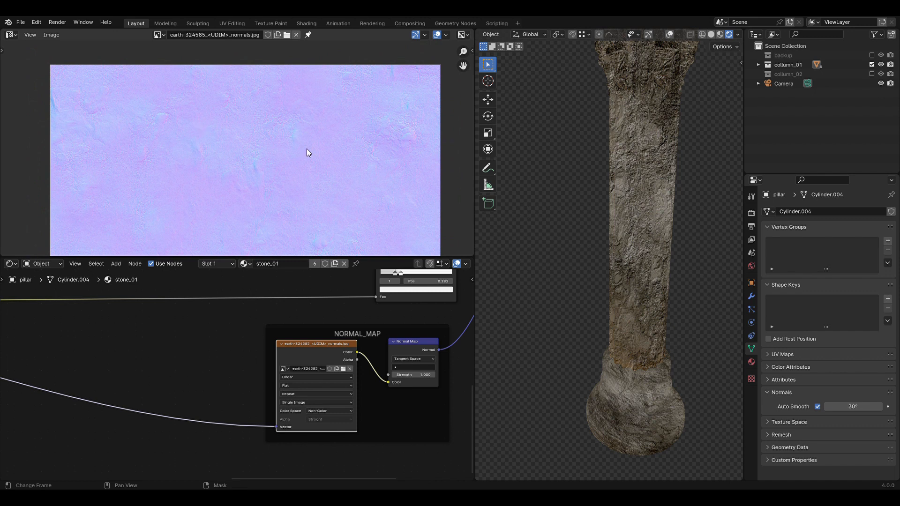
pyautogui.scroll(1, 413, 156)
pyautogui.moveTo(426, 157); pyautogui.dragTo(316, 194, button='middle')
pyautogui.scroll(1, 390, 167)
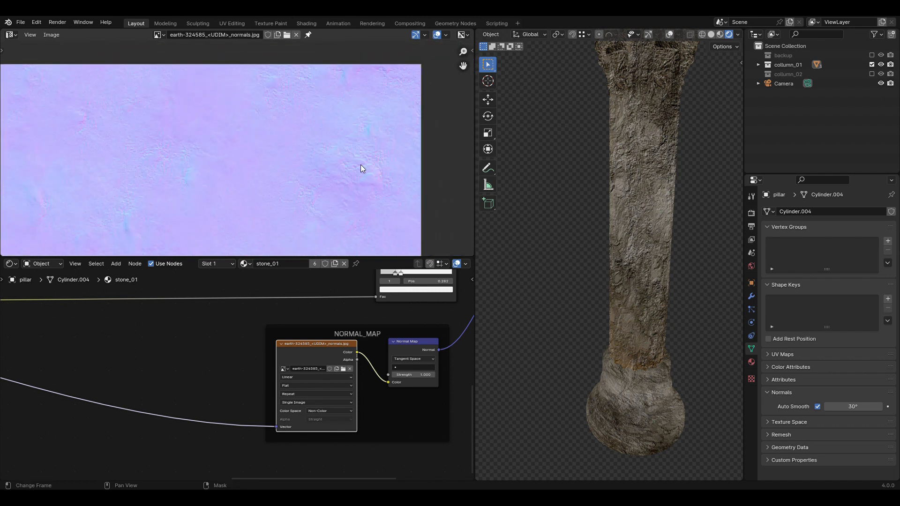
# Examine the remaining areas of the normal map image up close, including its left edge, and return to the full image
pyautogui.moveTo(313, 141); pyautogui.dragTo(334, 149, button='middle')
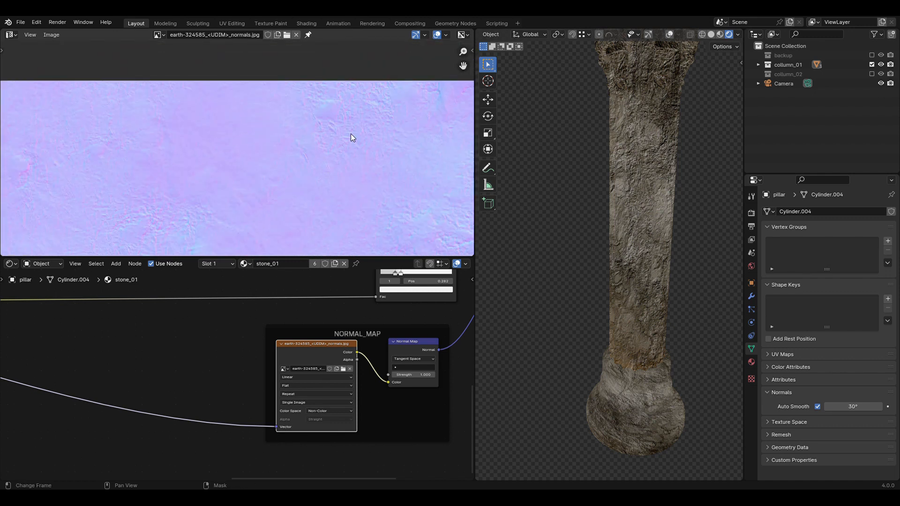
pyautogui.scroll(-4, 351, 134)
pyautogui.moveTo(199, 182); pyautogui.dragTo(392, 114, button='middle')
pyautogui.scroll(3, 289, 160)
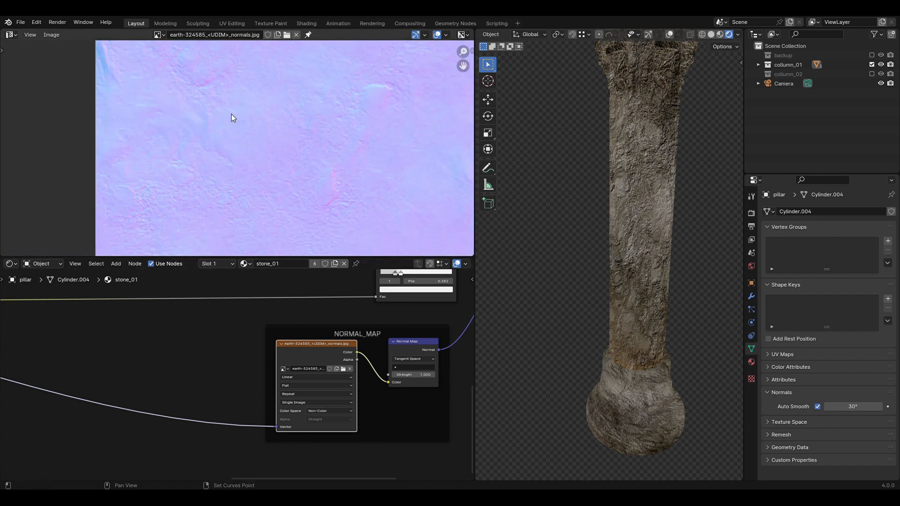
pyautogui.moveTo(231, 114); pyautogui.dragTo(283, 161, button='middle')
pyautogui.moveTo(316, 195); pyautogui.dragTo(350, 178, button='middle')
pyautogui.scroll(2, 350, 174)
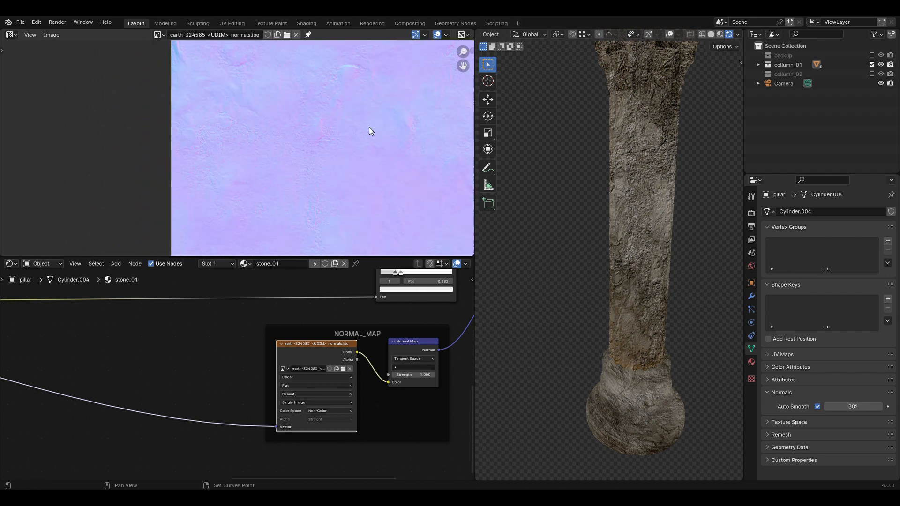
pyautogui.scroll(3, 366, 151)
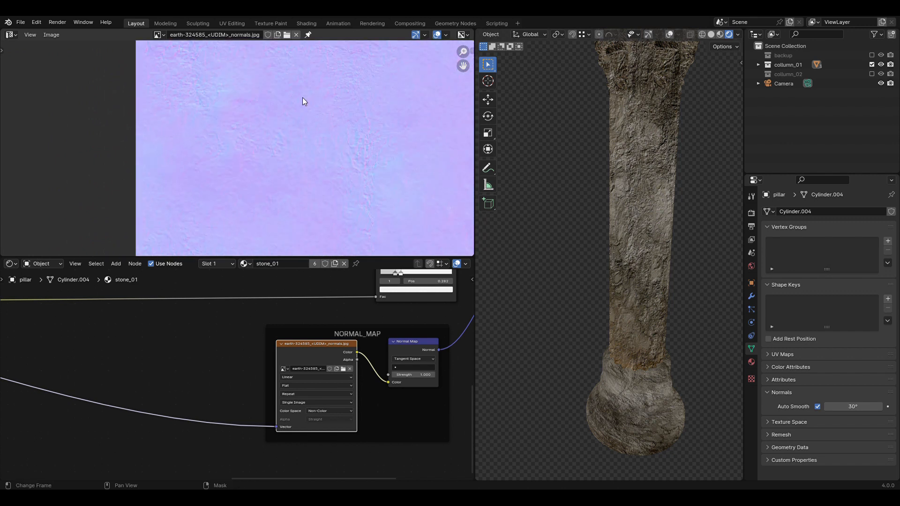
pyautogui.moveTo(302, 98); pyautogui.dragTo(348, 170, button='middle')
pyautogui.scroll(-3, 381, 194)
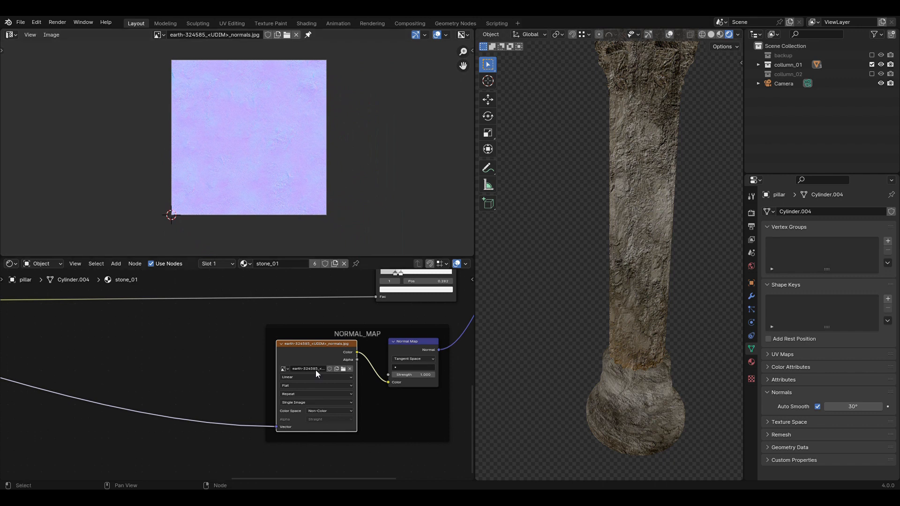
# Nudge the NORMAL_MAP group's image texture and Normal Map nodes slightly, and reconnect the Principled BSDF to the Material Output for preview
pyautogui.moveTo(311, 354)
pyautogui.mouseDown()
pyautogui.moveTo(319, 347)
pyautogui.moveTo(315, 355)
pyautogui.moveTo(310, 349)
pyautogui.mouseUp()
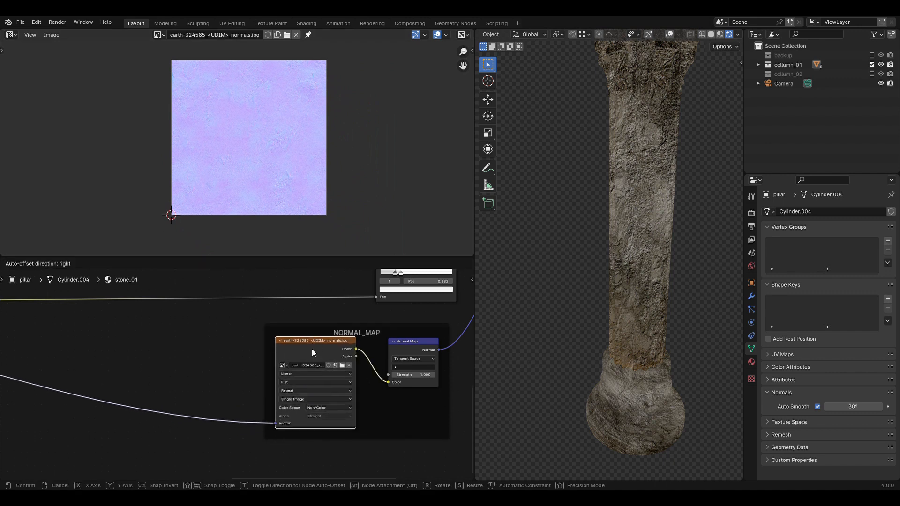
pyautogui.moveTo(412, 354); pyautogui.dragTo(399, 356)
pyautogui.moveTo(434, 329); pyautogui.dragTo(250, 426, button='middle')
pyautogui.keyDown('ctrl'); pyautogui.keyDown('shift'); pyautogui.click(383, 309); pyautogui.keyUp('shift'); pyautogui.keyUp('ctrl')
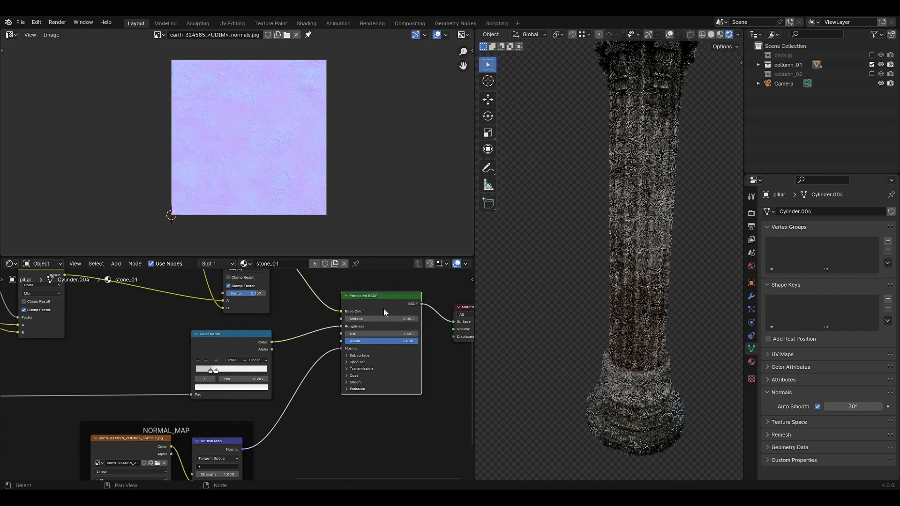
pyautogui.moveTo(444, 379); pyautogui.dragTo(380, 390, button='middle')
# Inspect the complete stone_01 material on the column from the front and from several angles, from capital to base
pyautogui.moveTo(520, 361); pyautogui.dragTo(612, 298, button='middle')
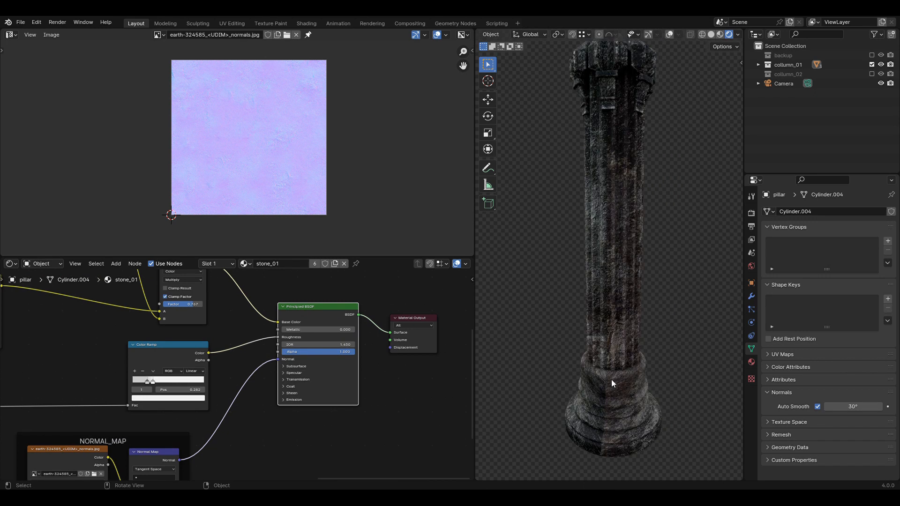
pyautogui.moveTo(611, 378); pyautogui.dragTo(640, 313, button='middle')
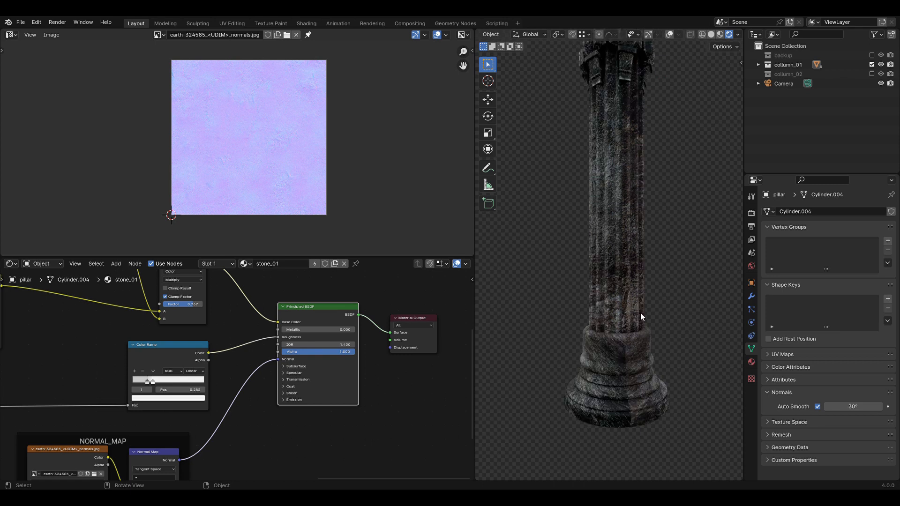
pyautogui.press('KP_1')
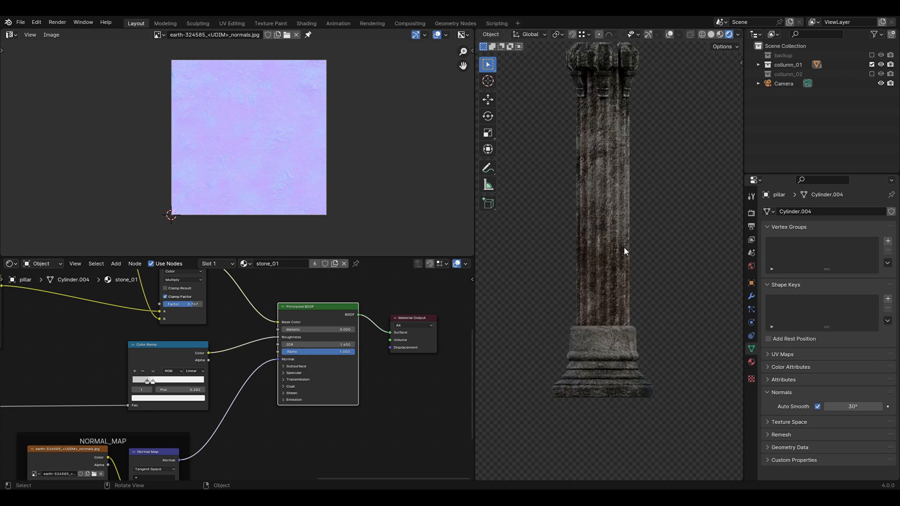
pyautogui.moveTo(582, 252); pyautogui.dragTo(563, 100, button='middle')
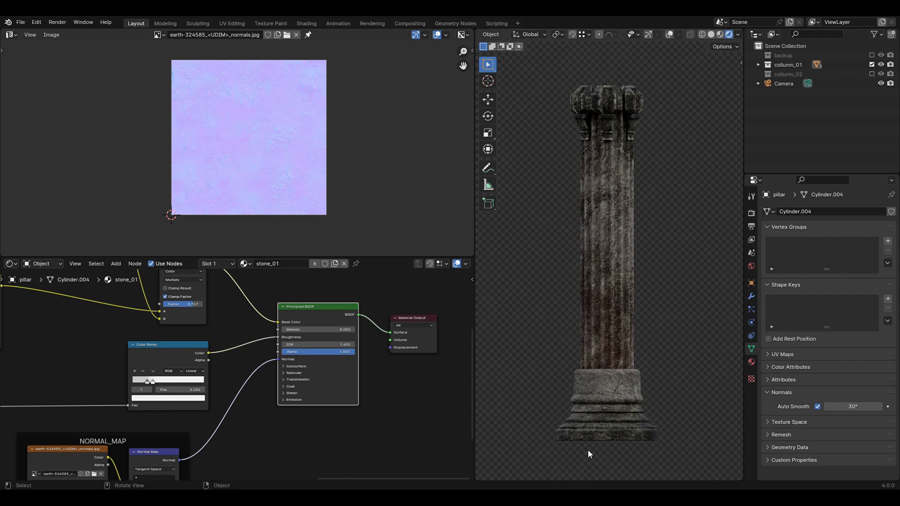
pyautogui.moveTo(669, 351); pyautogui.dragTo(604, 347, button='middle')
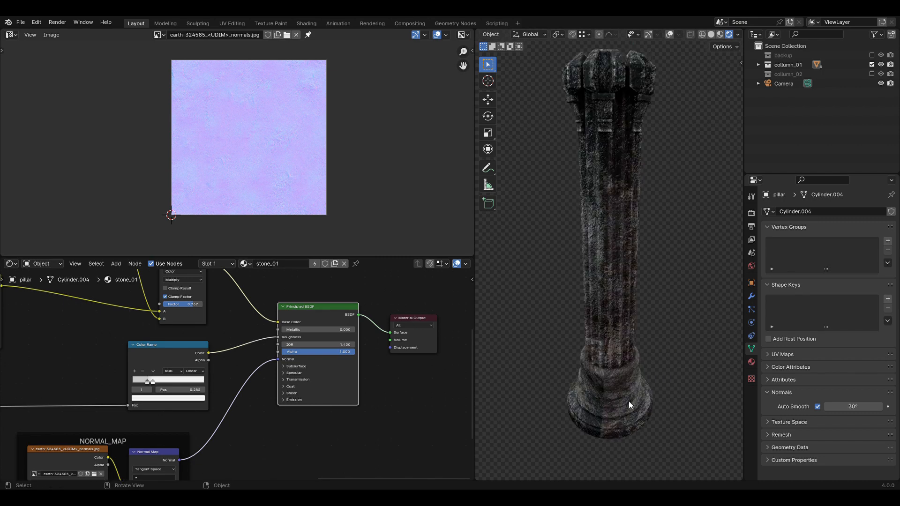
pyautogui.scroll(2, 628, 401)
pyautogui.moveTo(631, 404); pyautogui.dragTo(640, 345, button='middle')
# Remap the UVs of the column's base object with Cube Projection and return to Object Mode
pyautogui.click(615, 429)
pyautogui.moveTo(614, 429); pyautogui.dragTo(632, 397, button='middle')
pyautogui.press('Tab')
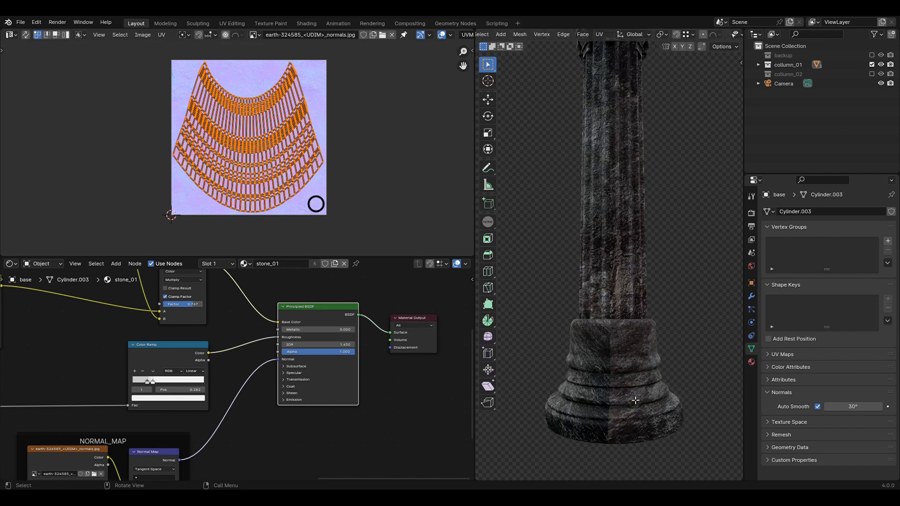
pyautogui.press('u')
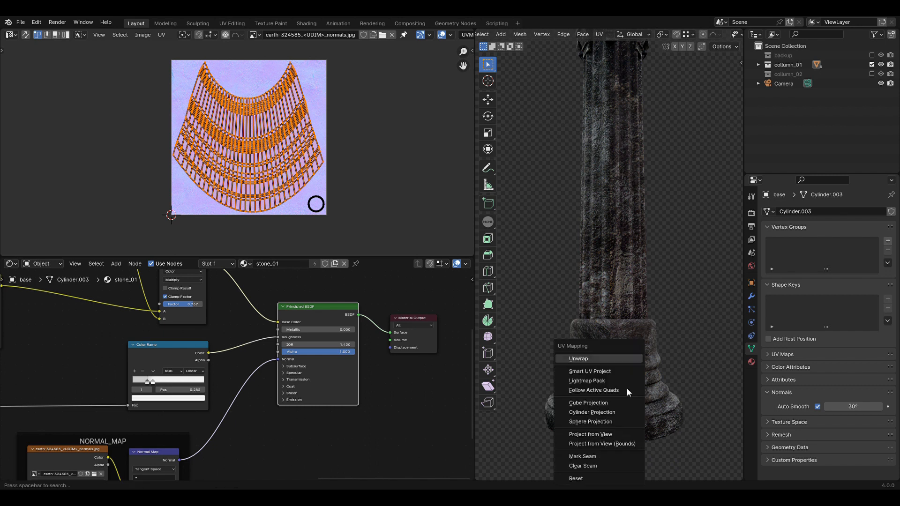
pyautogui.click(614, 403)
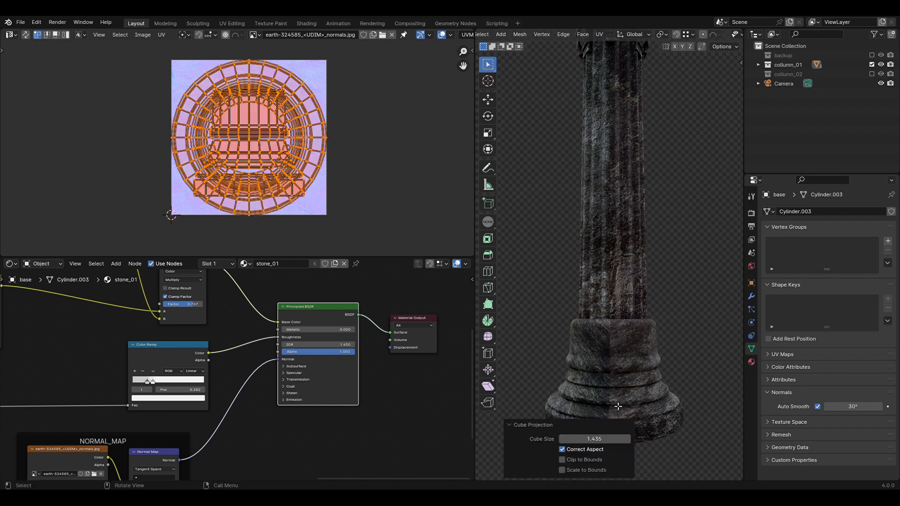
pyautogui.press('Tab')
# Examine the stone texture on the remapped base from the front and around its sides, along with the whole column
pyautogui.moveTo(614, 403); pyautogui.dragTo(594, 392, button='middle')
pyautogui.press('KP_1')
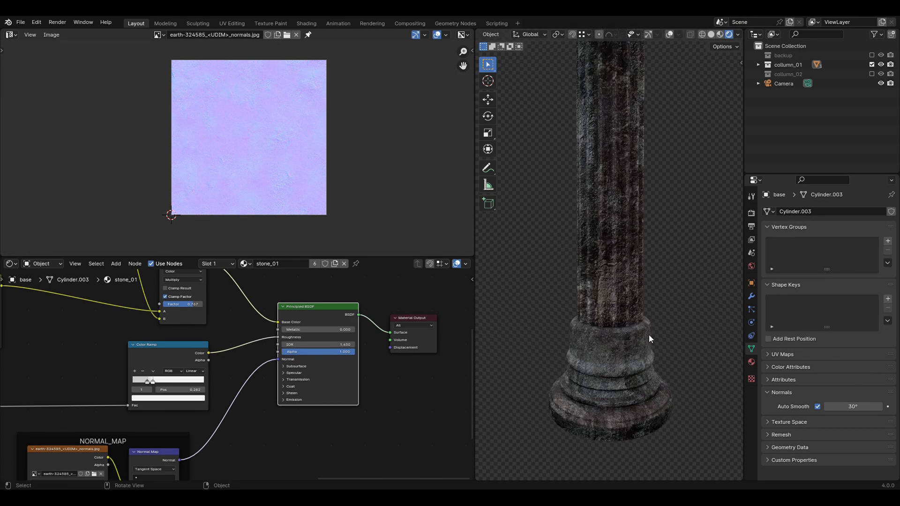
pyautogui.moveTo(627, 431); pyautogui.dragTo(628, 400, button='middle')
pyautogui.scroll(-7, 628, 398)
pyautogui.scroll(8, 589, 204)
pyautogui.moveTo(610, 370); pyautogui.dragTo(582, 375, button='middle')
pyautogui.moveTo(666, 402); pyautogui.dragTo(589, 417, button='middle')
pyautogui.moveTo(598, 415); pyautogui.dragTo(666, 397, button='middle')
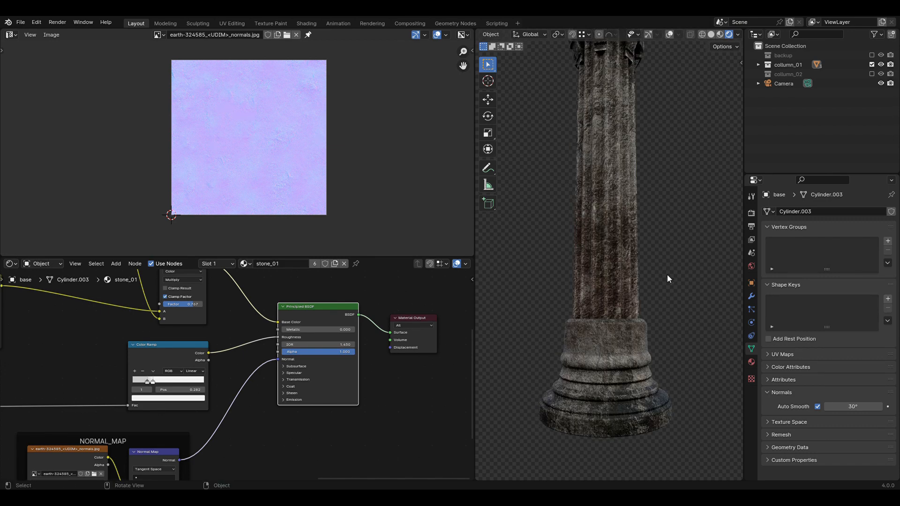
pyautogui.keyDown('shift'); pyautogui.moveTo(668, 274); pyautogui.dragTo(586, 464, button='middle'); pyautogui.keyUp('shift')
pyautogui.keyDown('shift'); pyautogui.moveTo(586, 464); pyautogui.dragTo(612, 395, button='middle'); pyautogui.keyUp('shift')
pyautogui.moveTo(612, 395); pyautogui.dragTo(614, 368, button='middle')
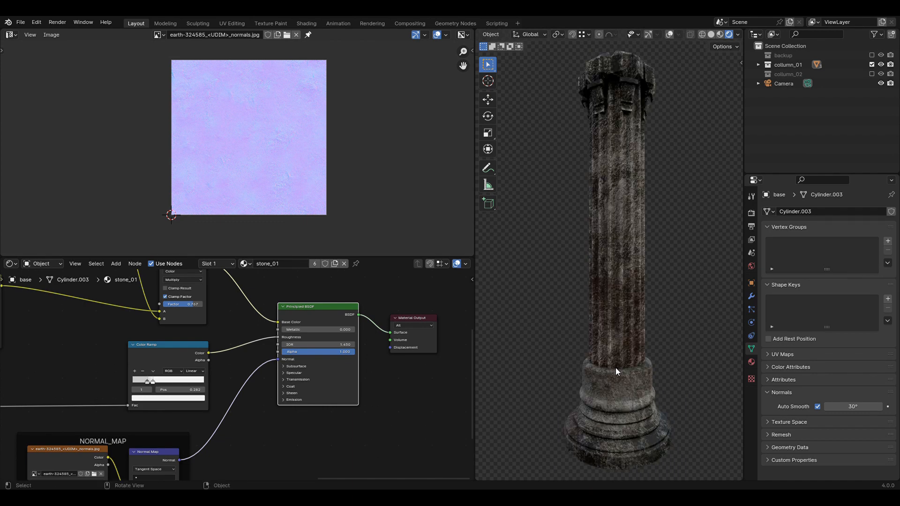
# Move the AMBIENT_OCCLUSION frame and its Multiply node farther from the GRUNGE group, and nudge the GRUNGE frame slightly
pyautogui.scroll(-4, 398, 401)
pyautogui.moveTo(258, 414); pyautogui.dragTo(269, 429, button='middle')
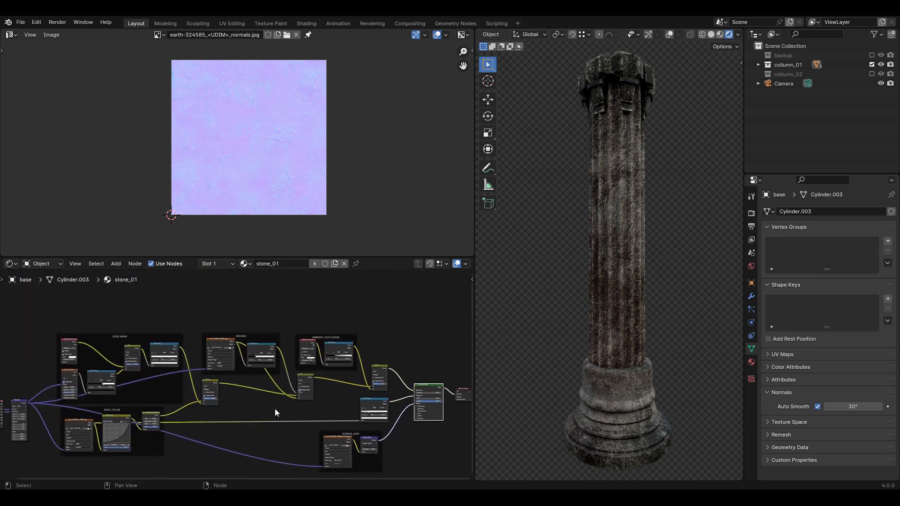
pyautogui.moveTo(338, 305); pyautogui.dragTo(394, 392)
pyautogui.press('g')
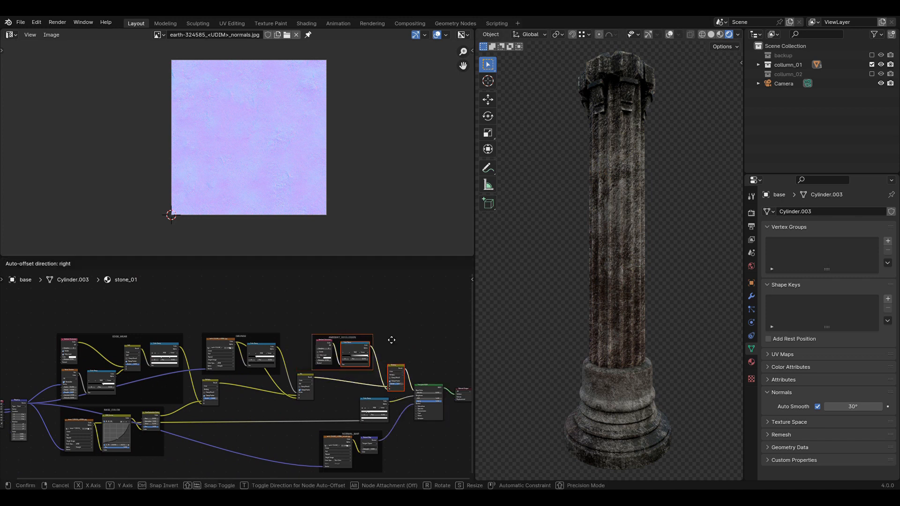
pyautogui.click(407, 316)
pyautogui.moveTo(248, 338); pyautogui.dragTo(251, 340)
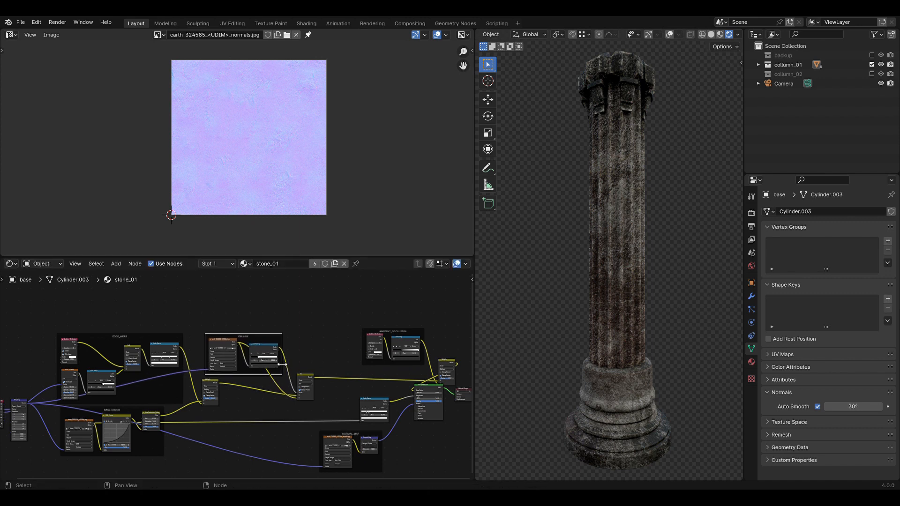
# Nudge the Mix node and the GRUNGE group's Color Ramp slightly to show the ramp's link into the Mix factor
pyautogui.moveTo(331, 357); pyautogui.dragTo(232, 353, button='middle')
pyautogui.scroll(6, 238, 385)
pyautogui.moveTo(238, 384); pyautogui.dragTo(284, 414, button='middle')
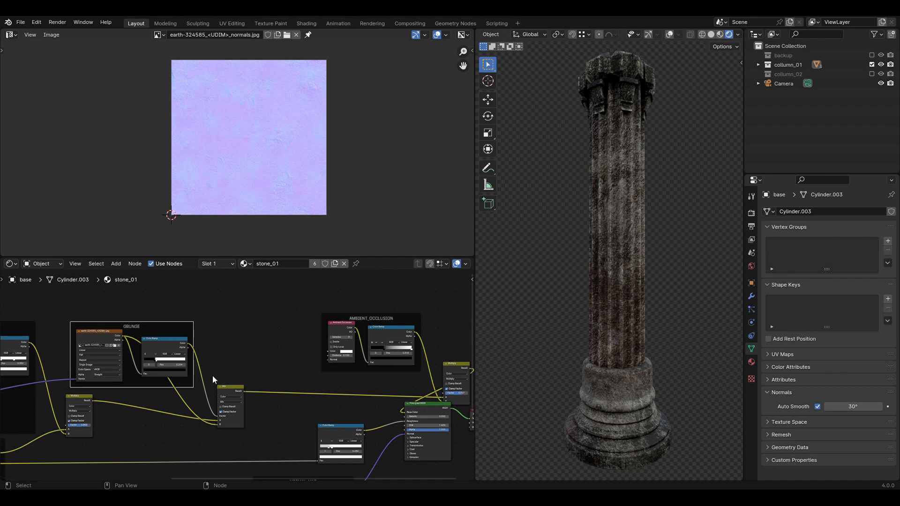
pyautogui.moveTo(229, 394); pyautogui.dragTo(222, 395)
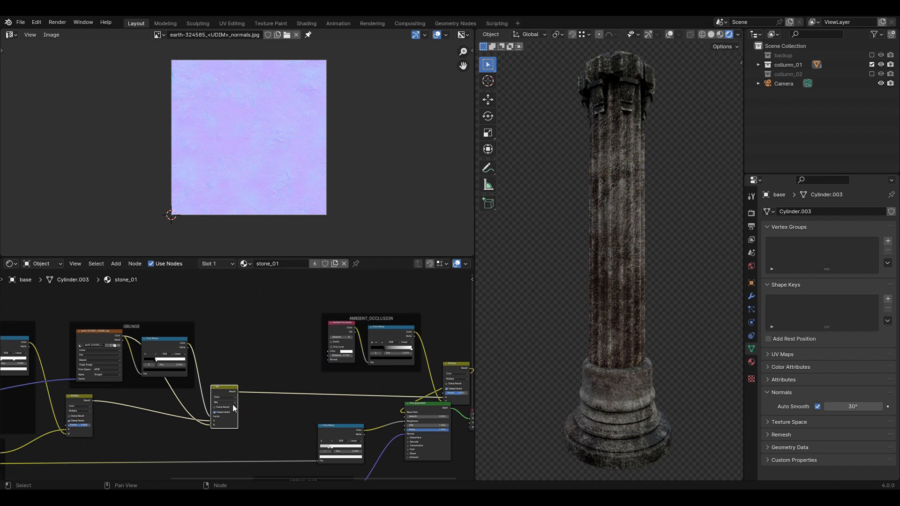
pyautogui.scroll(3, 233, 403)
pyautogui.moveTo(238, 343); pyautogui.dragTo(325, 349, button='middle')
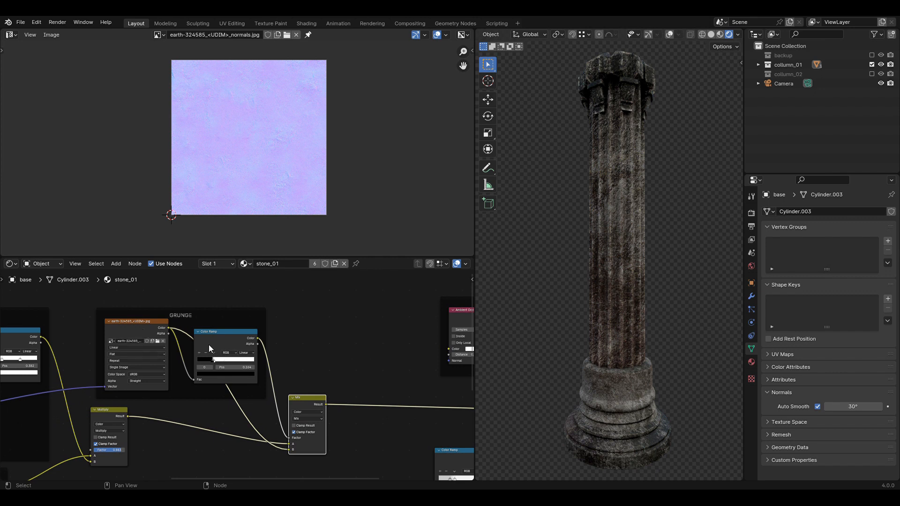
pyautogui.moveTo(209, 345); pyautogui.dragTo(207, 343)
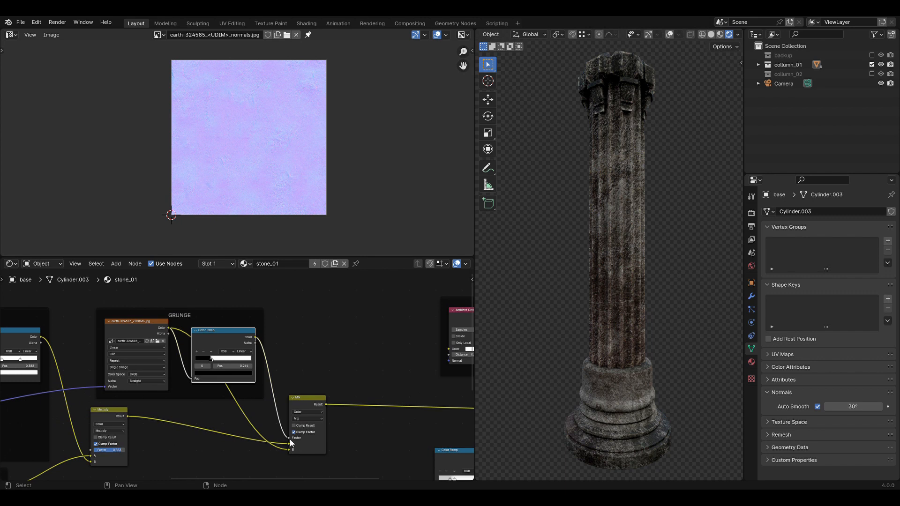
# Trace how the EDGE_WEAR and BASE_COLOR results and the GRUNGE texture are wired into the Mix node's inputs
pyautogui.scroll(-2, 350, 333)
pyautogui.moveTo(353, 338); pyautogui.dragTo(343, 369, button='middle')
pyautogui.scroll(-5, 224, 328)
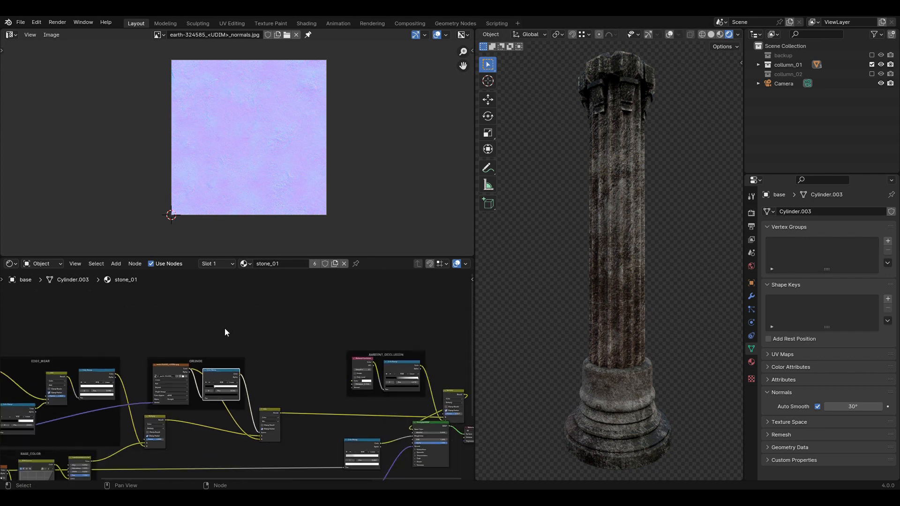
pyautogui.moveTo(200, 327); pyautogui.dragTo(321, 285, button='middle')
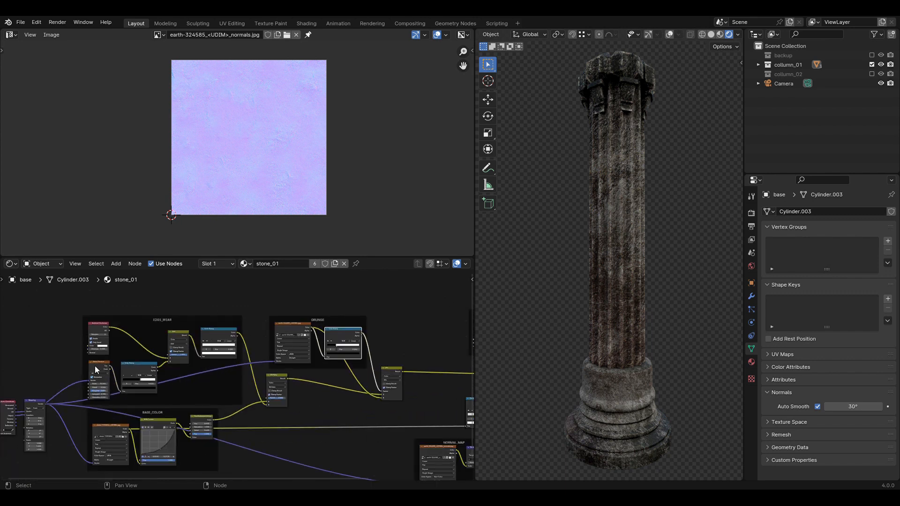
pyautogui.scroll(2, 222, 354)
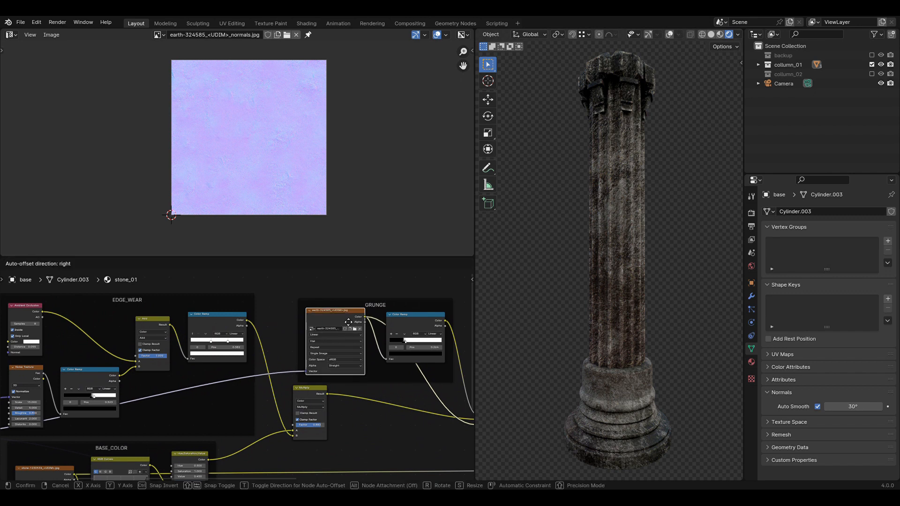
pyautogui.moveTo(295, 325); pyautogui.dragTo(235, 330, button='middle')
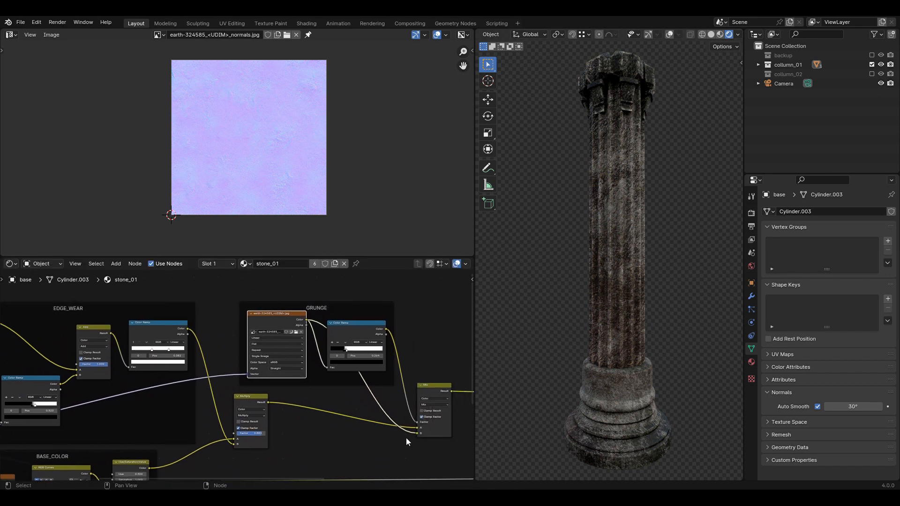
pyautogui.moveTo(432, 310); pyautogui.dragTo(368, 323, button='middle')
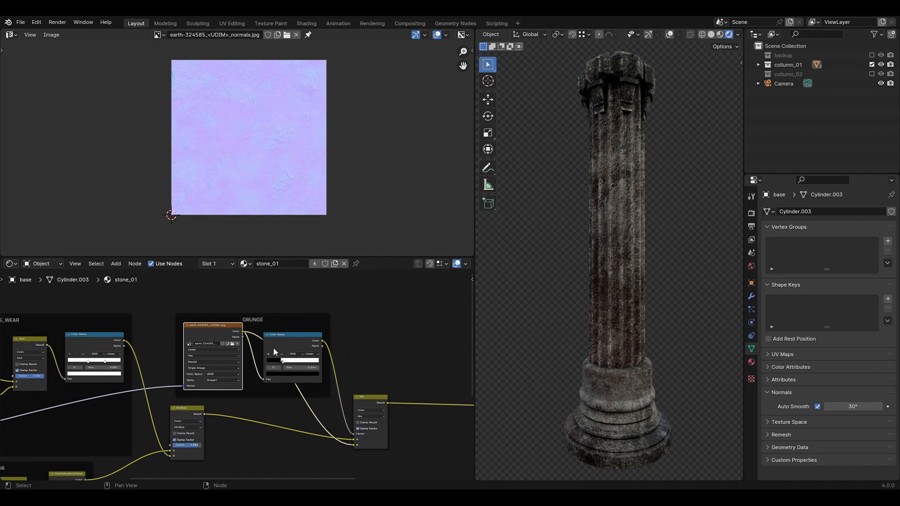
pyautogui.moveTo(347, 350); pyautogui.dragTo(445, 356, button='middle')
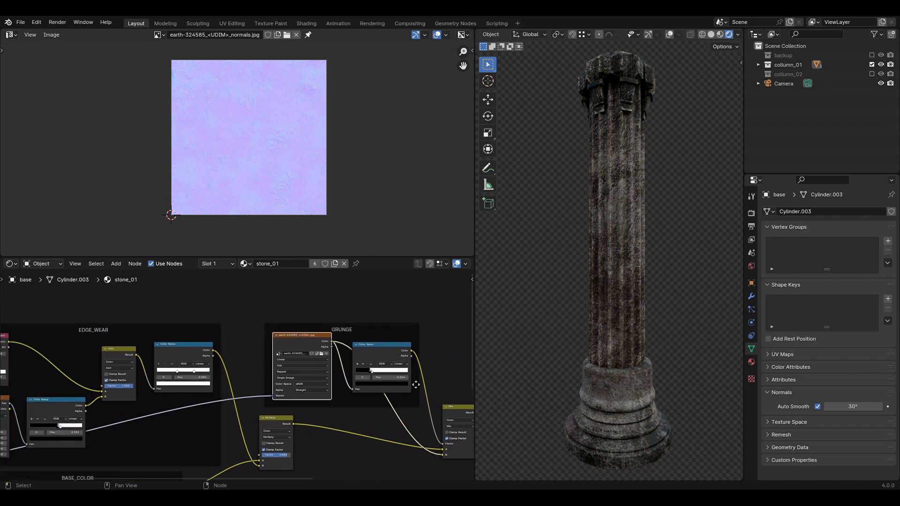
# Examine the GRUNGE group's Color Ramp and the Mix node settings up close, and follow the Mix result onward
pyautogui.scroll(3, 278, 333)
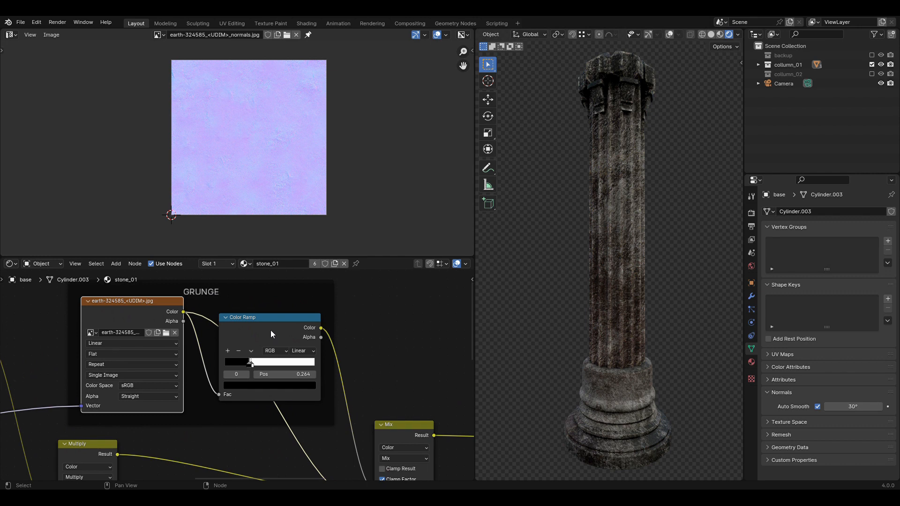
pyautogui.moveTo(268, 323); pyautogui.dragTo(232, 325, button='middle')
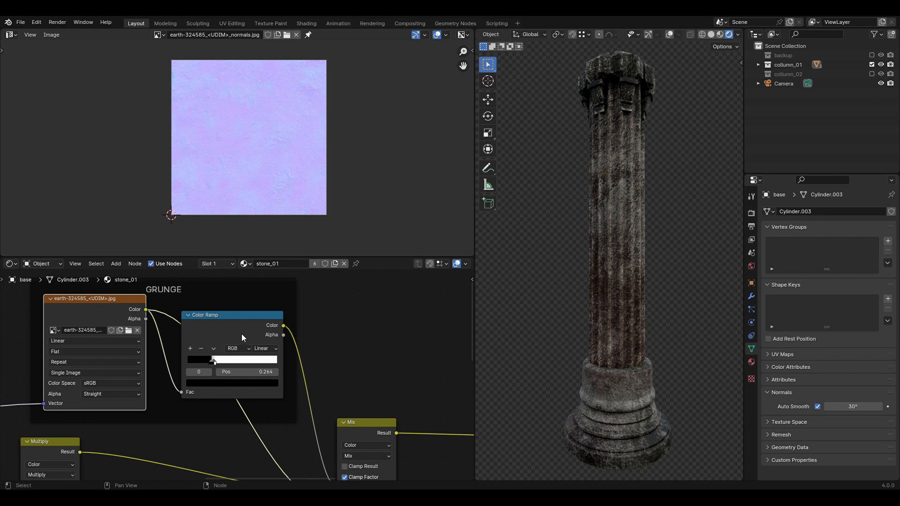
pyautogui.scroll(3, 242, 335)
pyautogui.scroll(-2, 356, 342)
pyautogui.moveTo(367, 346); pyautogui.dragTo(338, 325, button='middle')
pyautogui.scroll(-4, 369, 381)
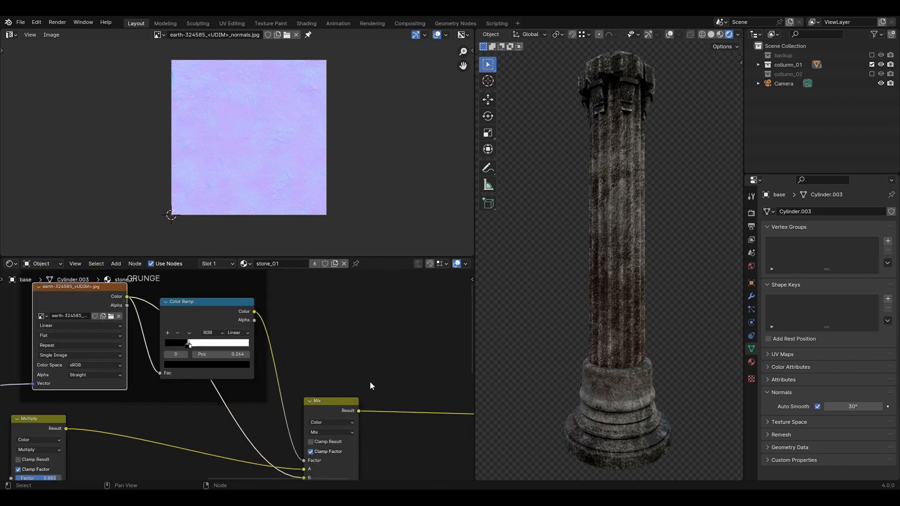
pyautogui.scroll(-1, 386, 350)
pyautogui.moveTo(415, 389); pyautogui.dragTo(345, 399, button='middle')
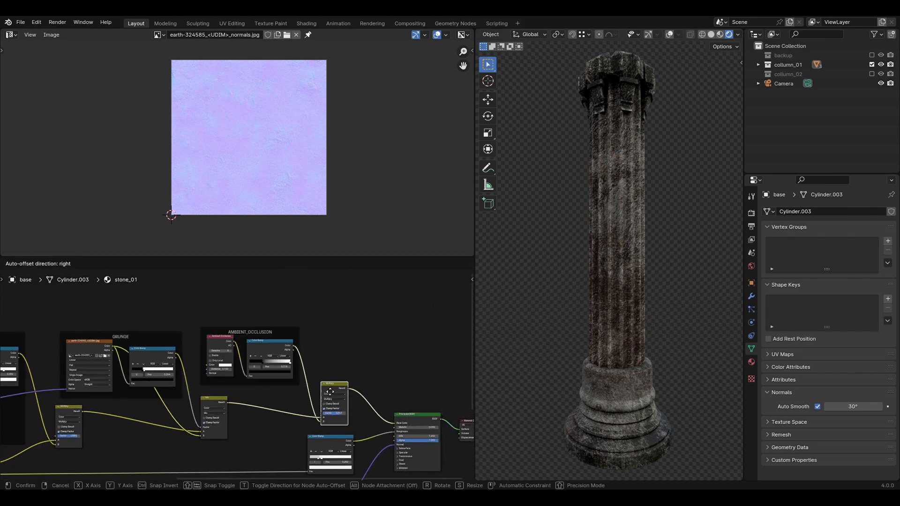
# Nudge the Multiply node fed by AMBIENT_OCCLUSION slightly, and move the Principled BSDF and Material Output together a little closer to it
pyautogui.moveTo(334, 381); pyautogui.dragTo(345, 388)
pyautogui.scroll(-4, 251, 436)
pyautogui.moveTo(15, 373); pyautogui.dragTo(129, 352, button='middle')
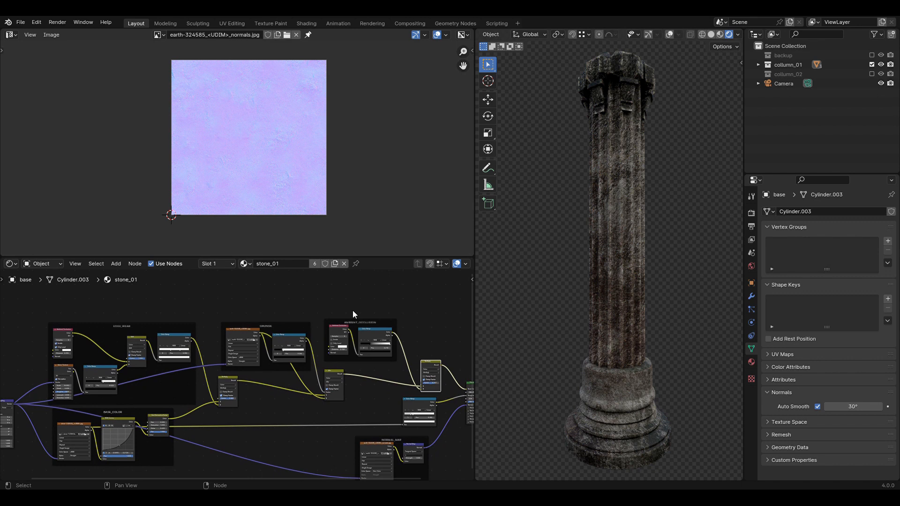
pyautogui.moveTo(386, 332); pyautogui.dragTo(338, 337, button='middle')
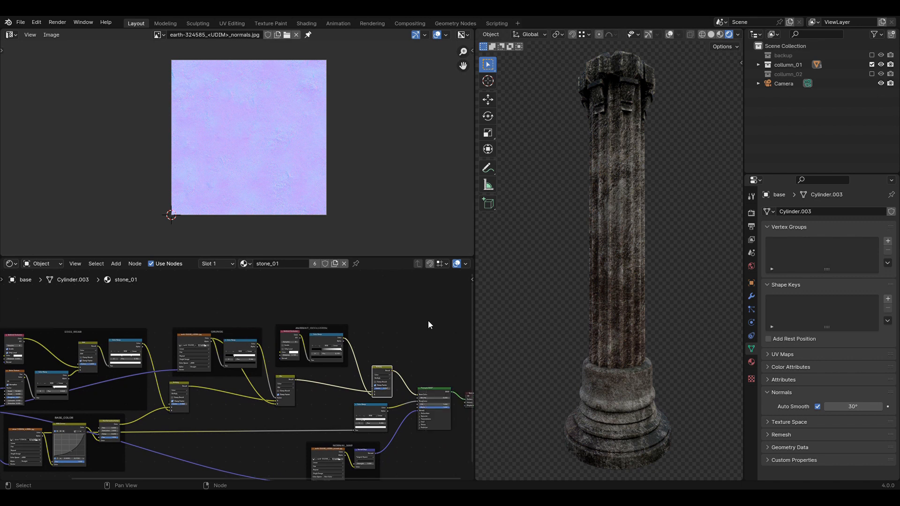
pyautogui.scroll(-1, 428, 321)
pyautogui.moveTo(370, 379); pyautogui.dragTo(368, 379)
pyautogui.moveTo(415, 362); pyautogui.dragTo(467, 443)
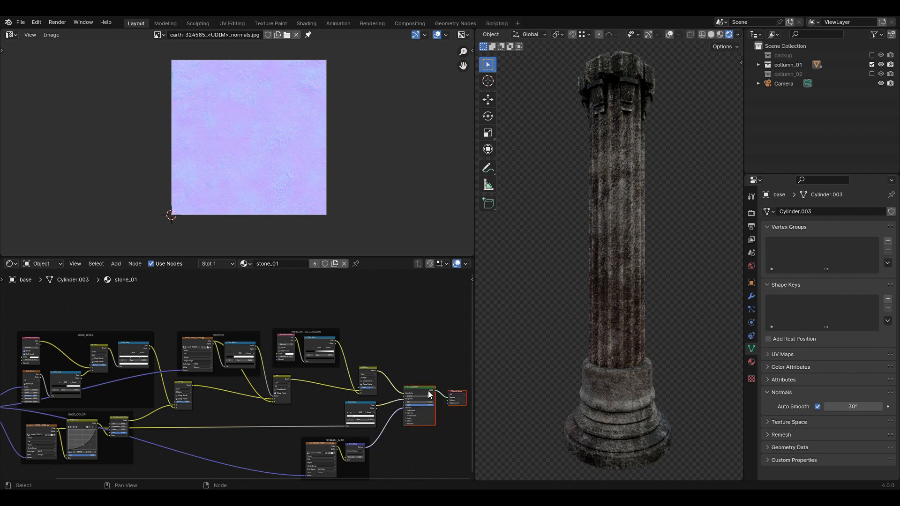
pyautogui.moveTo(424, 395); pyautogui.dragTo(418, 390)
pyautogui.moveTo(371, 370); pyautogui.dragTo(368, 374)
# Examine the DeepBump normal, height and curvature map options for the NORMAL_MAP group's image texture node
pyautogui.scroll(-3, 584, 325)
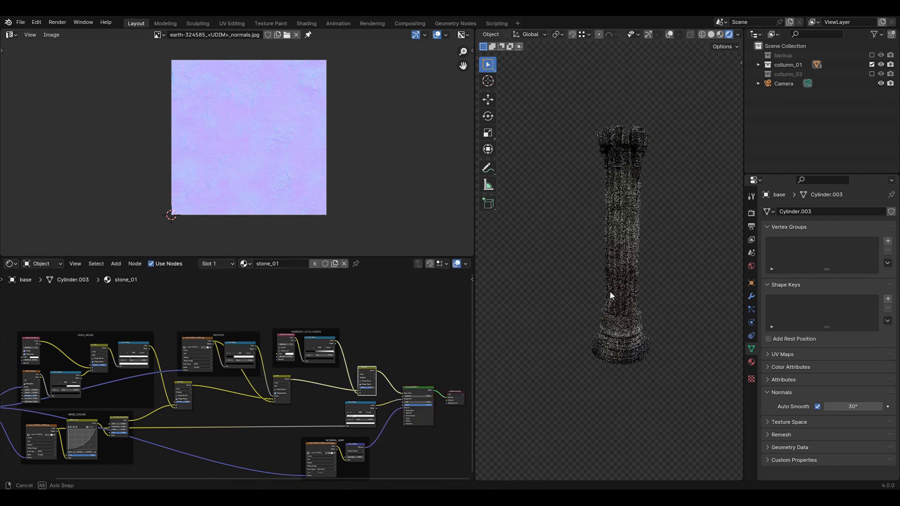
pyautogui.scroll(-5, 264, 403)
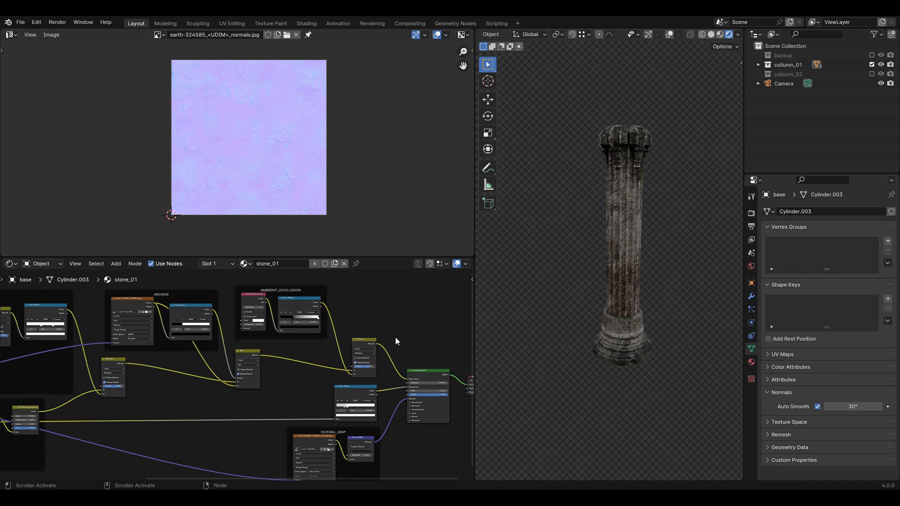
pyautogui.moveTo(273, 413); pyautogui.dragTo(197, 424, button='middle')
pyautogui.press('n')
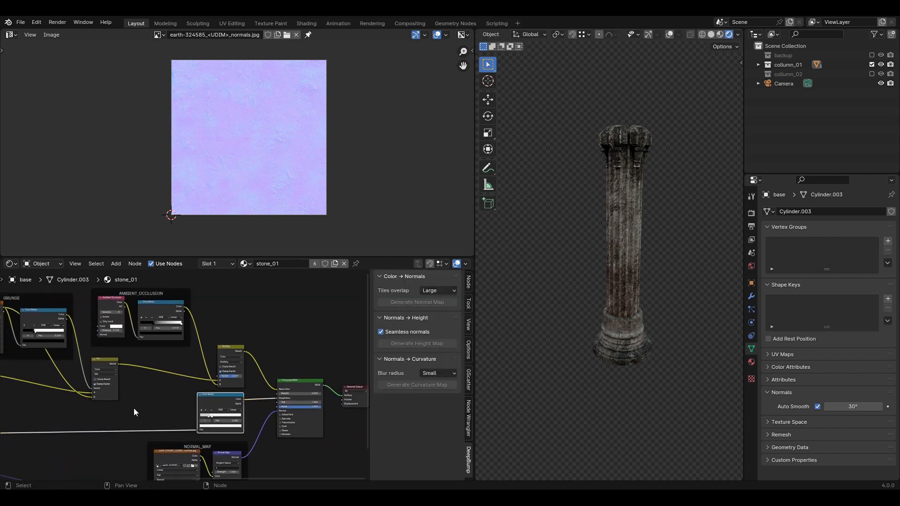
pyautogui.click(167, 458)
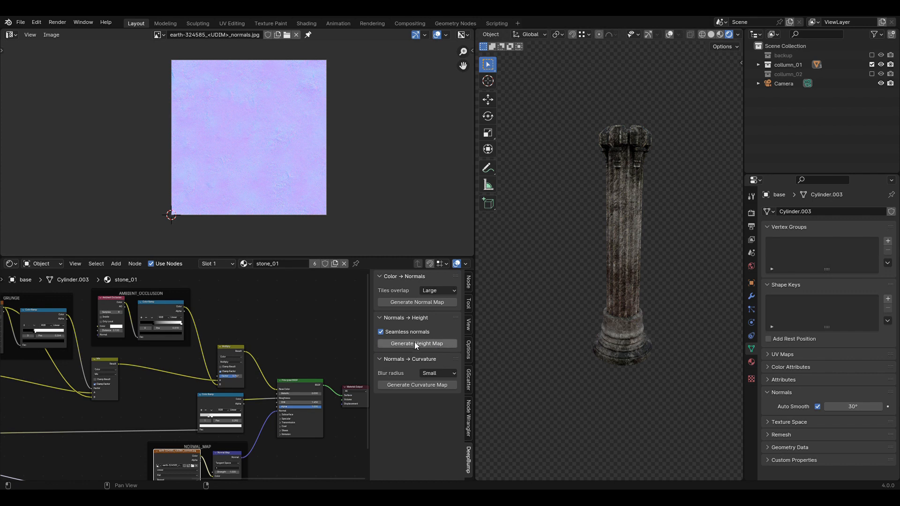
pyautogui.press('n')
# Nudge the Material Output node slightly beside the Principled BSDF and review the complete stone_01 node tree
pyautogui.moveTo(373, 415); pyautogui.dragTo(410, 380, button='middle')
pyautogui.scroll(2, 410, 381)
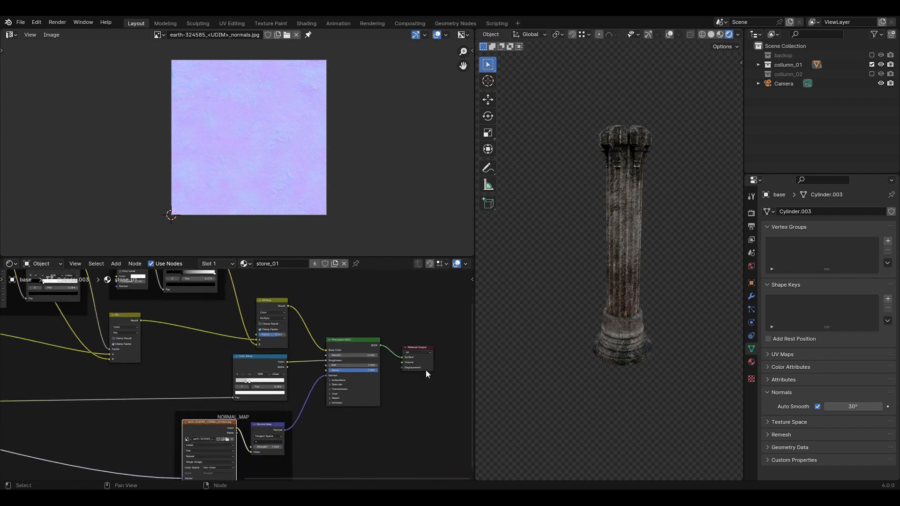
pyautogui.moveTo(430, 367); pyautogui.dragTo(429, 361)
pyautogui.moveTo(427, 401); pyautogui.dragTo(393, 397, button='middle')
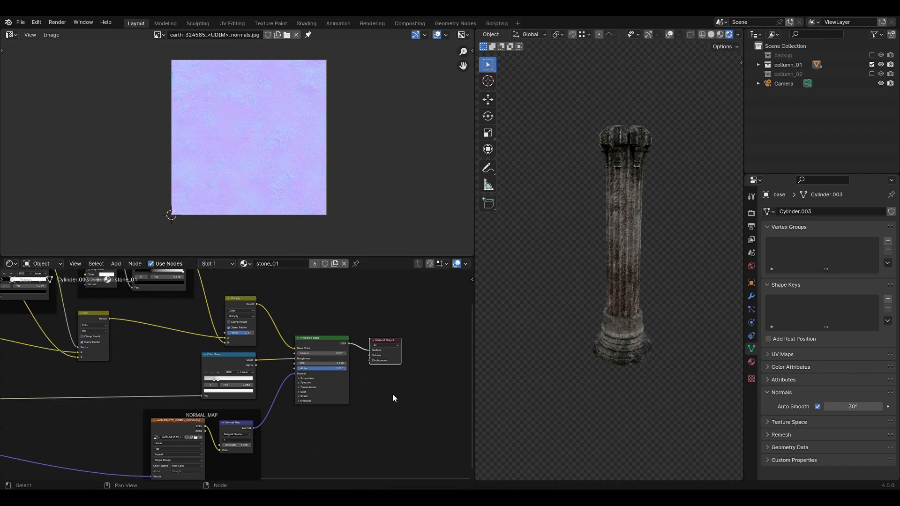
pyautogui.scroll(-5, 392, 394)
pyautogui.moveTo(333, 434); pyautogui.dragTo(426, 440, button='middle')
pyautogui.scroll(-3, 410, 432)
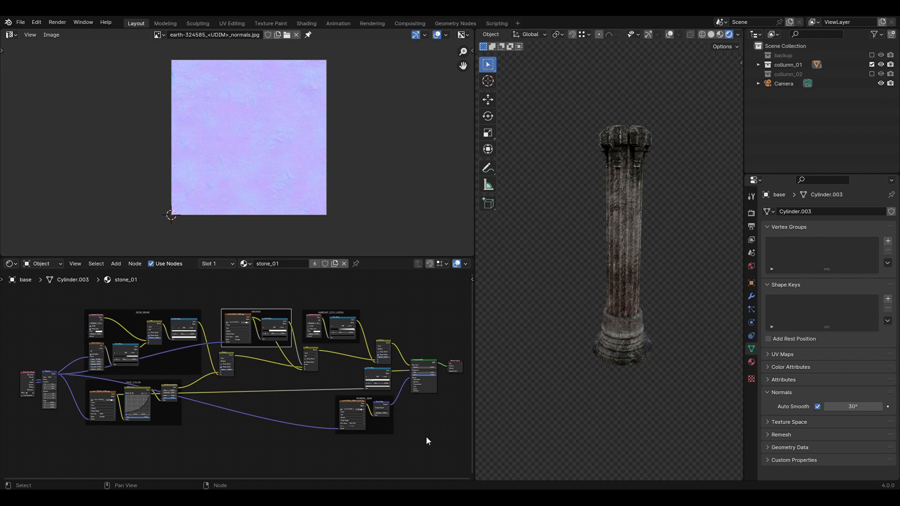